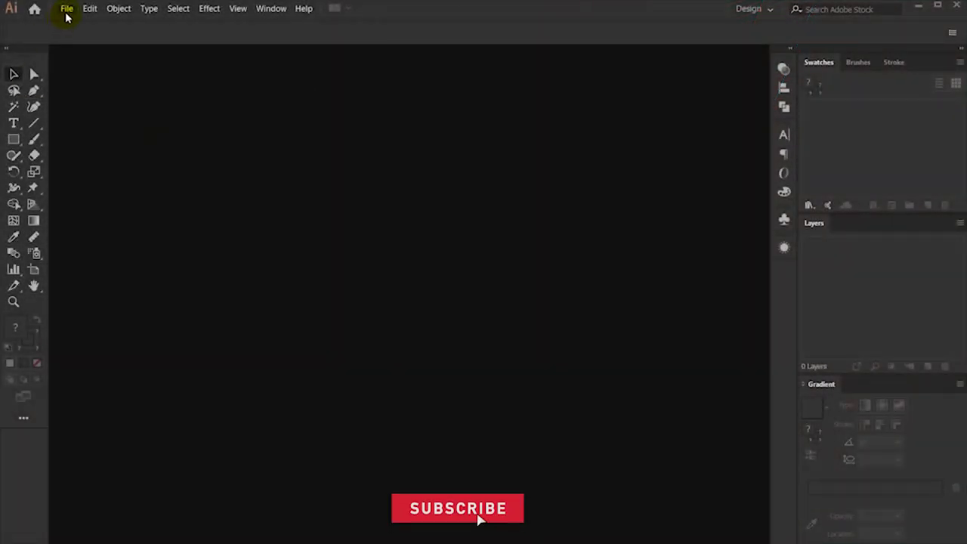
- Create a new document with Width 2000 px and Height 2000 px via File > New
left_click(66, 9)
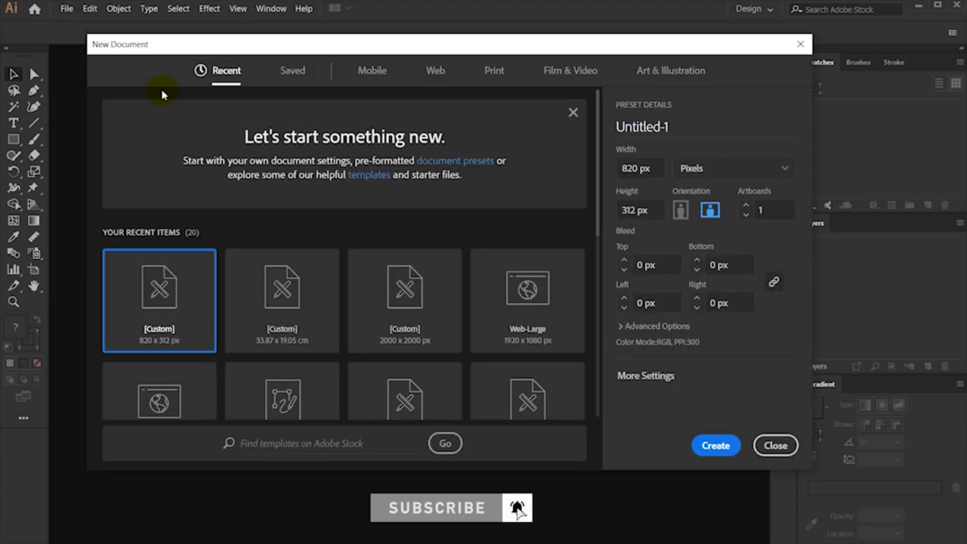
left_click(638, 168)
type("2000")
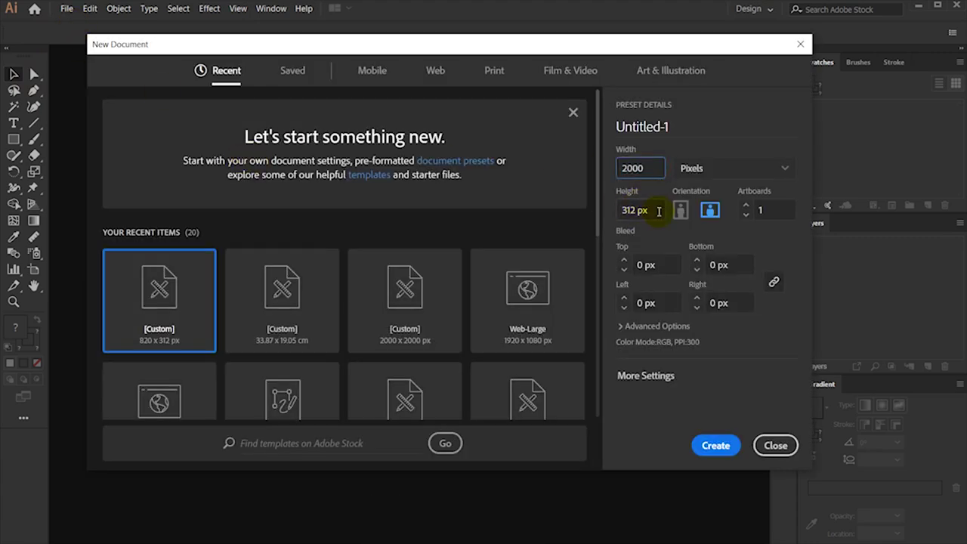
left_click(656, 210)
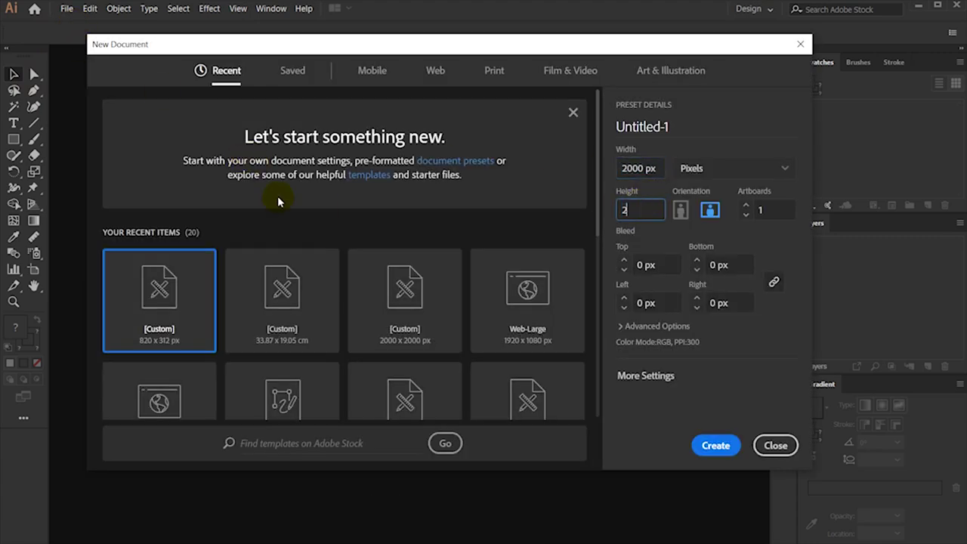
type("000")
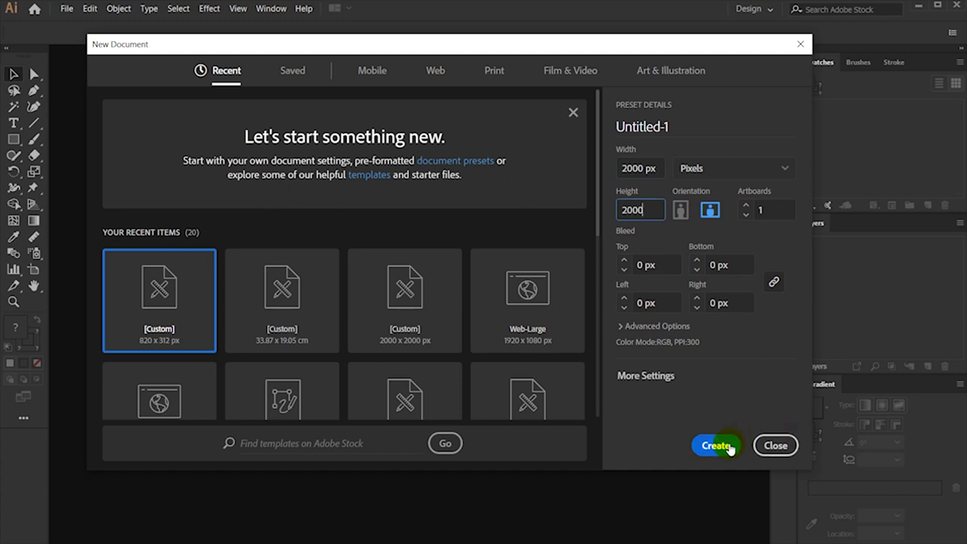
left_click(725, 446)
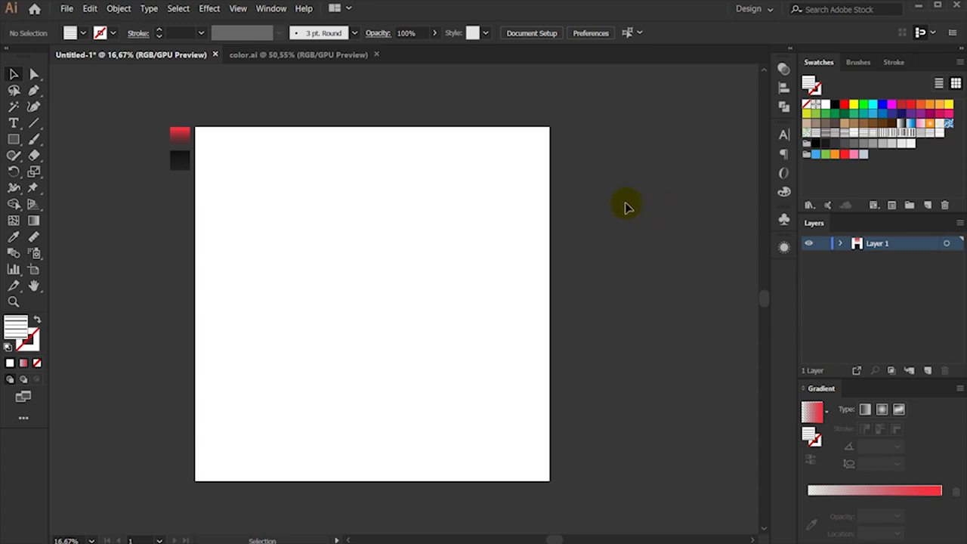
- Draw an exact 2000 px wide, 2000 px high rectangle using the Rectangle tool's size dialog
left_click(11, 142)
left_click(399, 201)
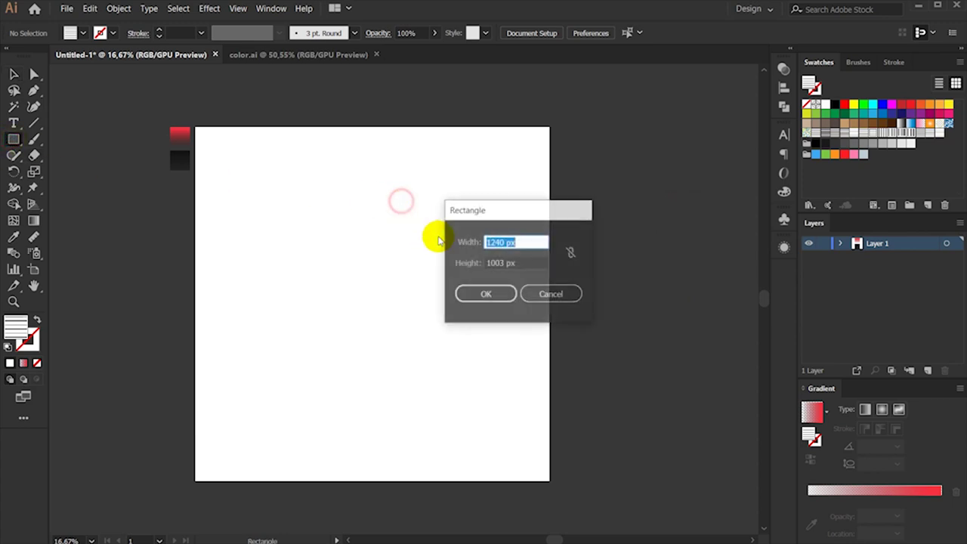
type("2000")
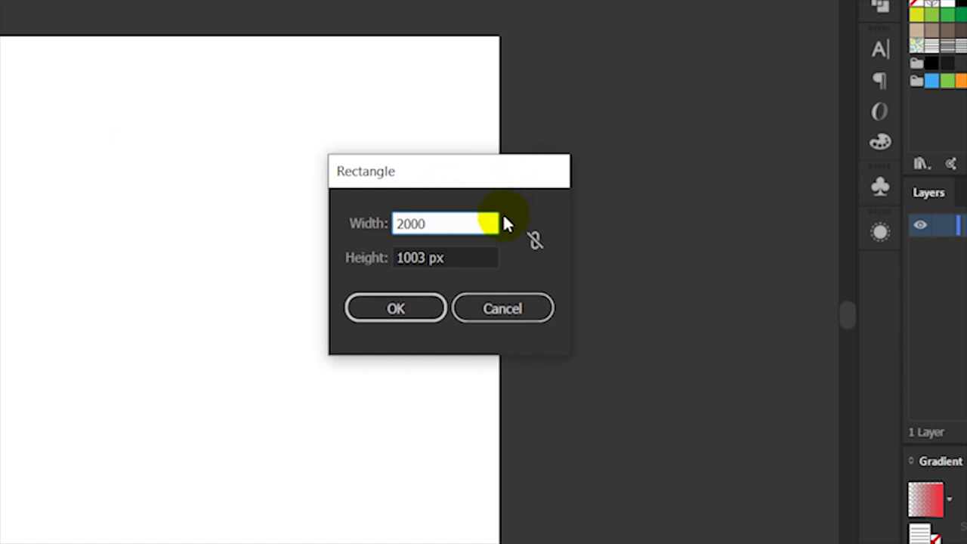
left_click(476, 256)
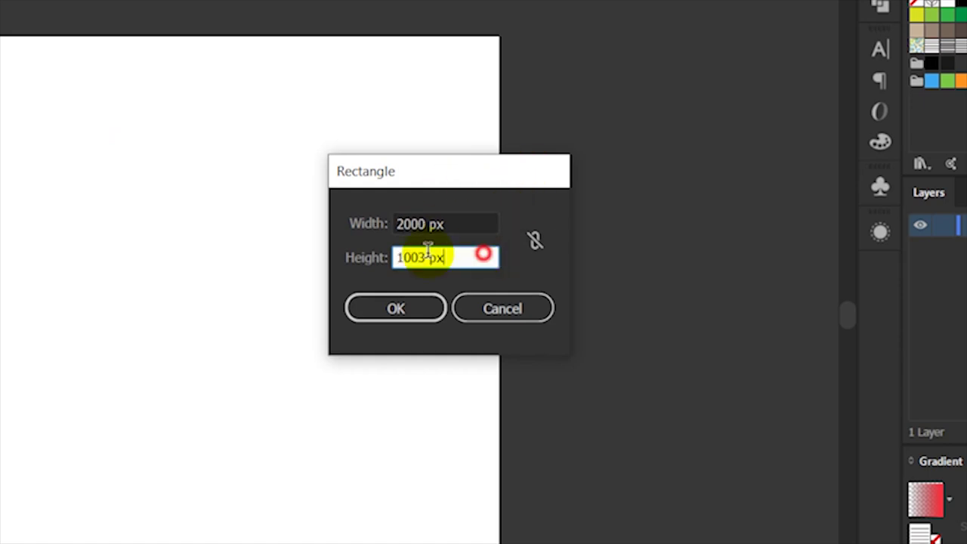
type("2000")
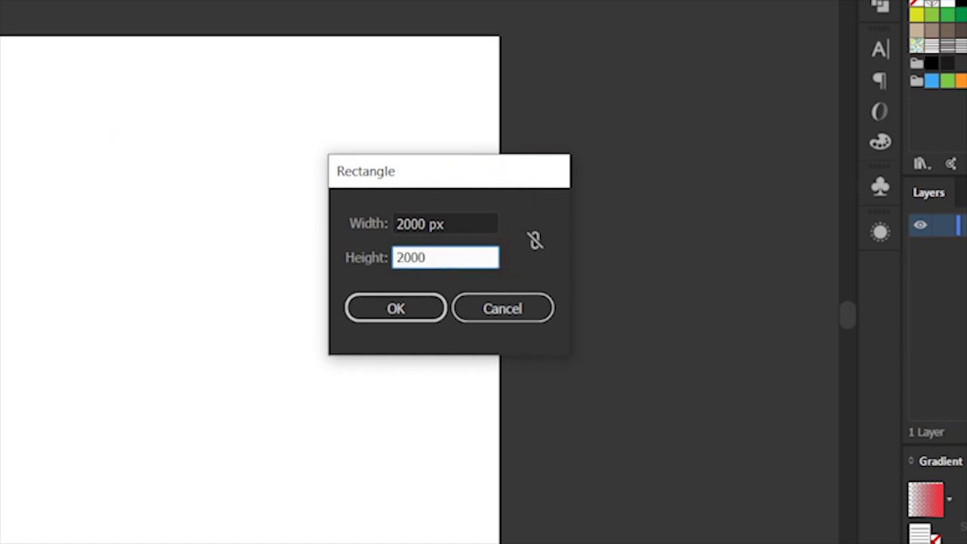
key("Return")
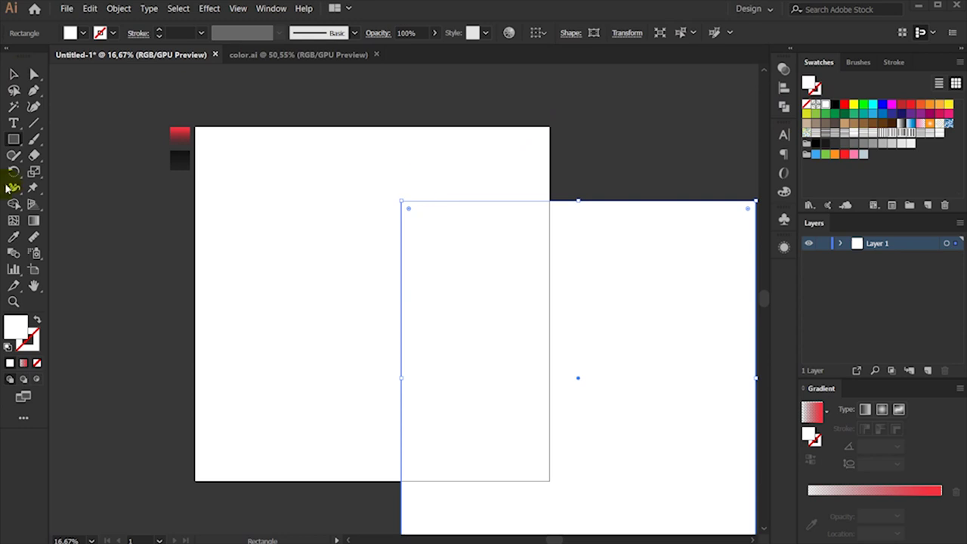
- Fill the square with a gradient running from 242424 to 121212
left_click(13, 236)
left_click(179, 159)
left_click(821, 497)
double_click(807, 498)
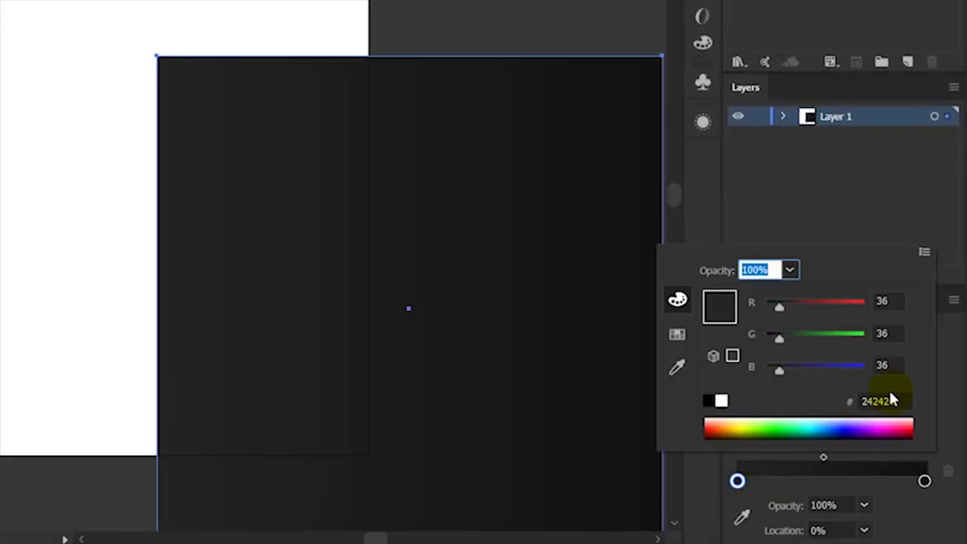
left_click(879, 400)
left_click(924, 481)
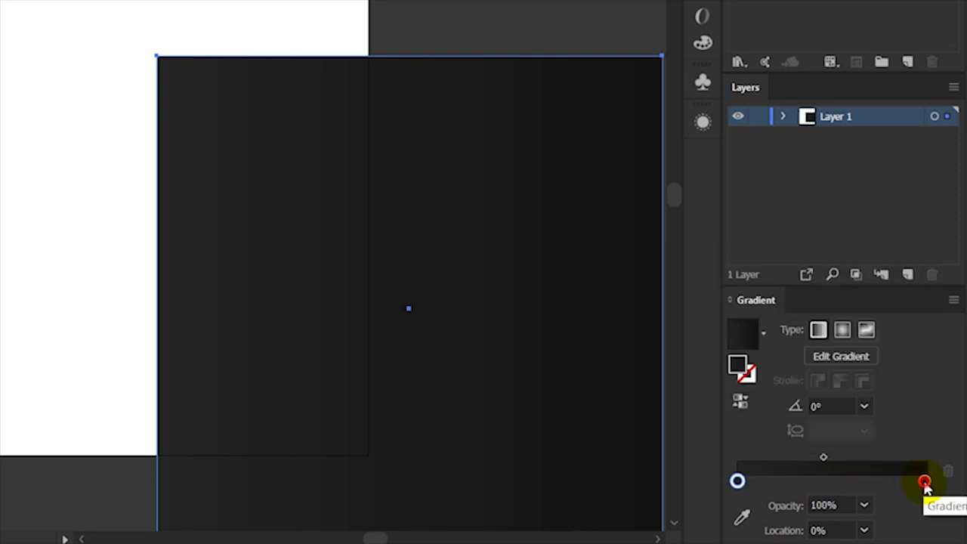
double_click(924, 481)
left_click(898, 401)
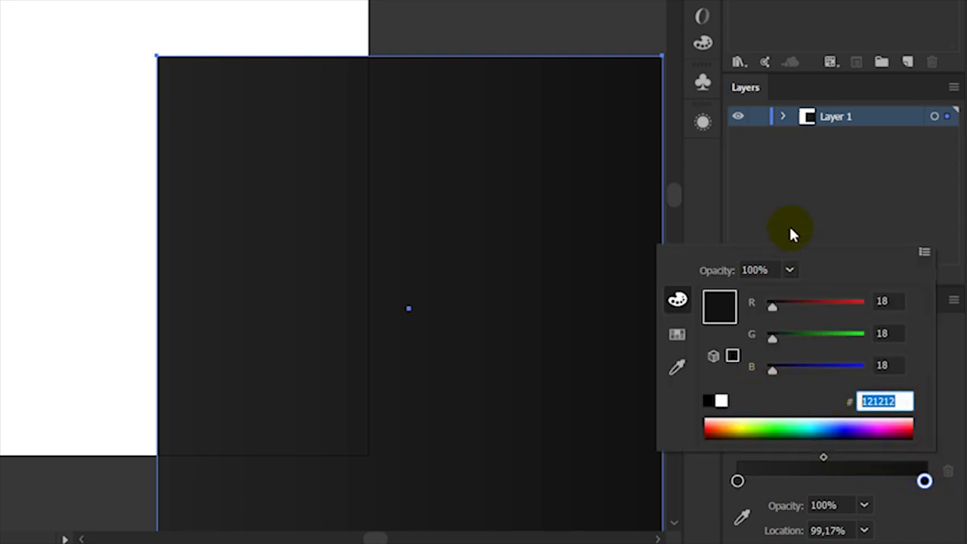
left_click(790, 234)
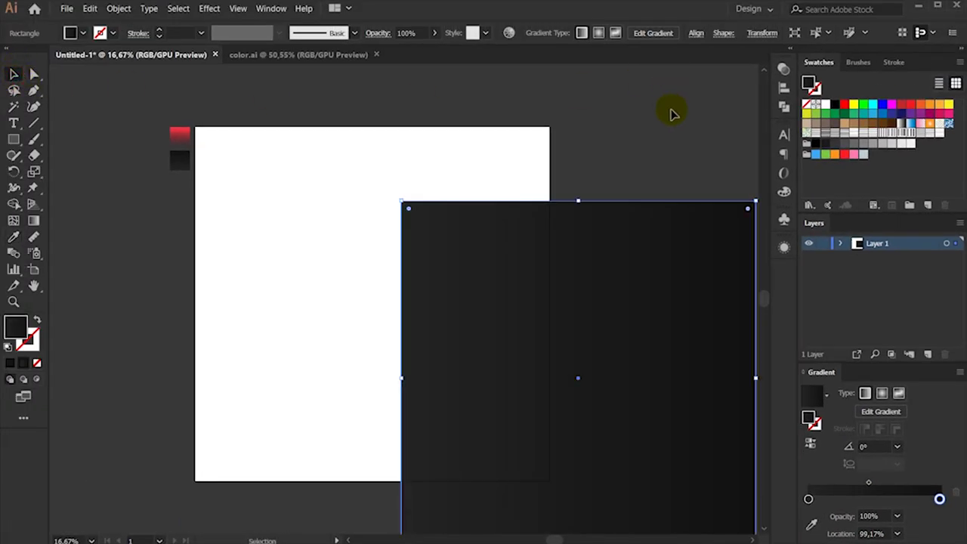
- Centre the square horizontally and vertically on the artboard
left_click(698, 35)
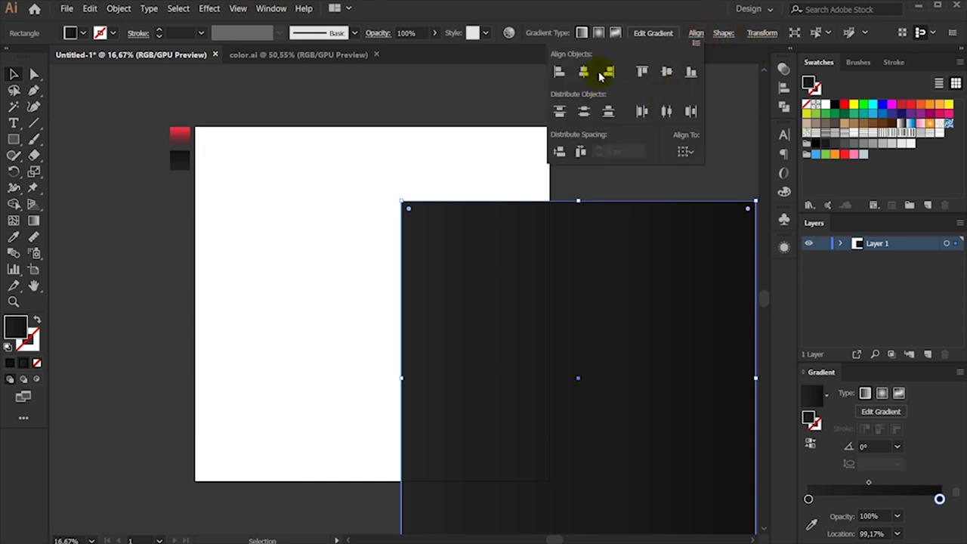
left_click(685, 151)
left_click(701, 197)
left_click(584, 71)
left_click(666, 71)
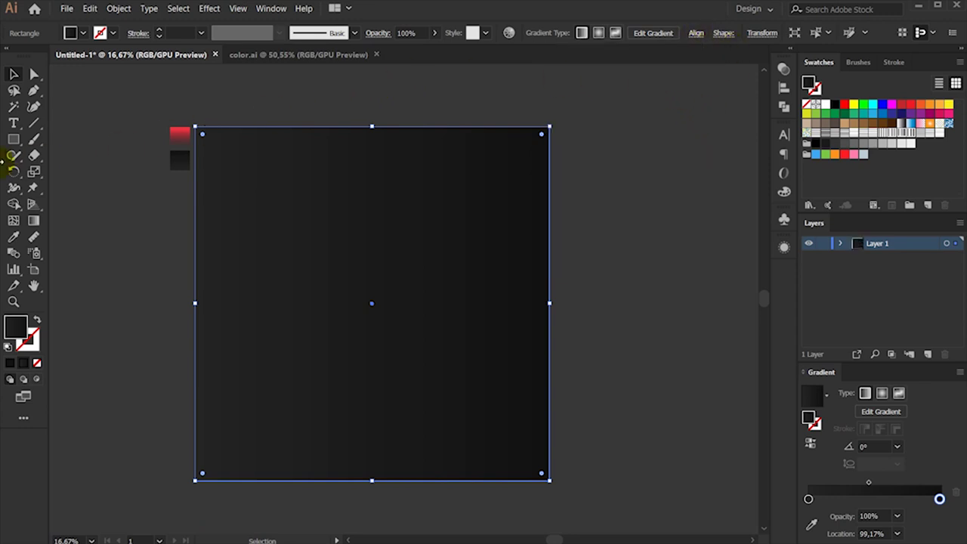
- Angle the gradient diagonally, then lock the background square with Object > Lock
left_click(33, 220)
mouse_move(239, 163)
left_mouse_down()
mouse_move(481, 428)
mouse_move(201, 132)
left_mouse_up()
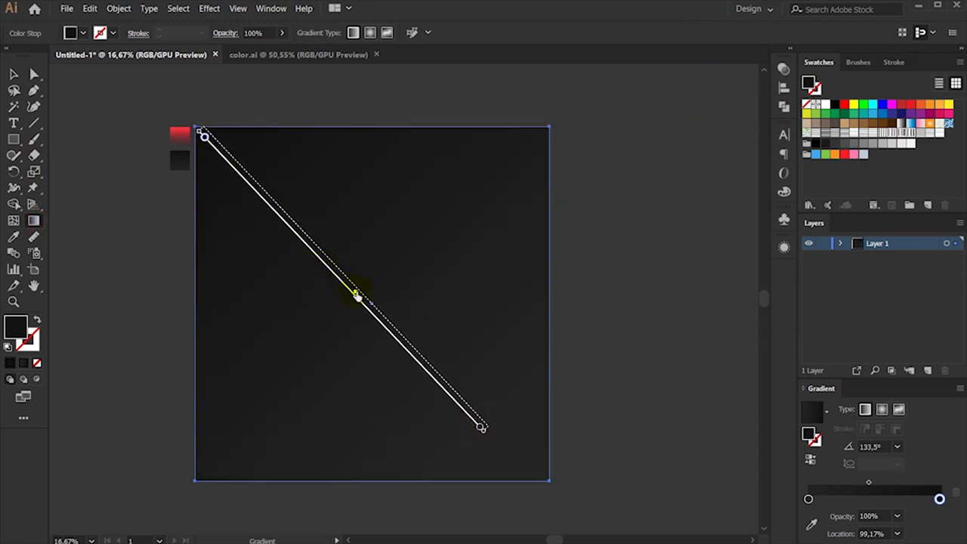
left_click(13, 74)
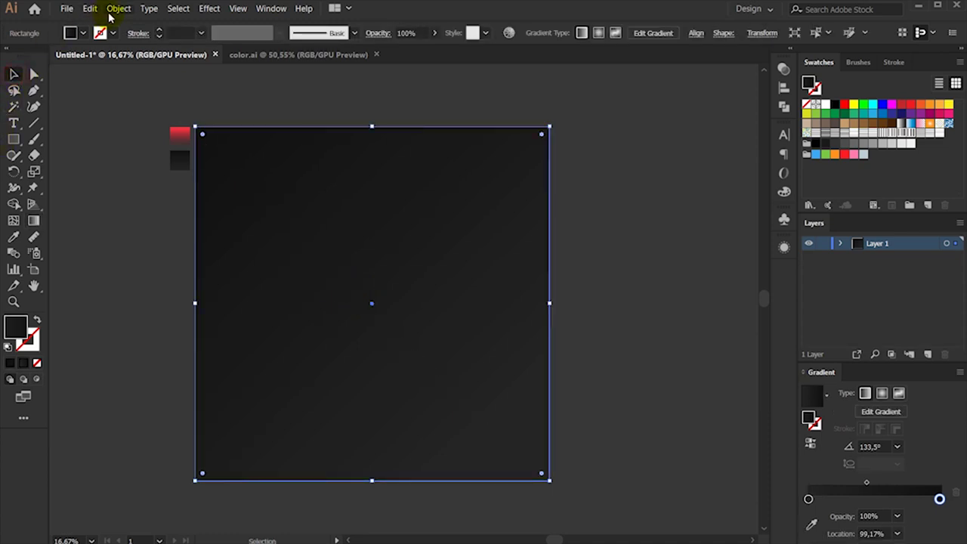
left_click(112, 10)
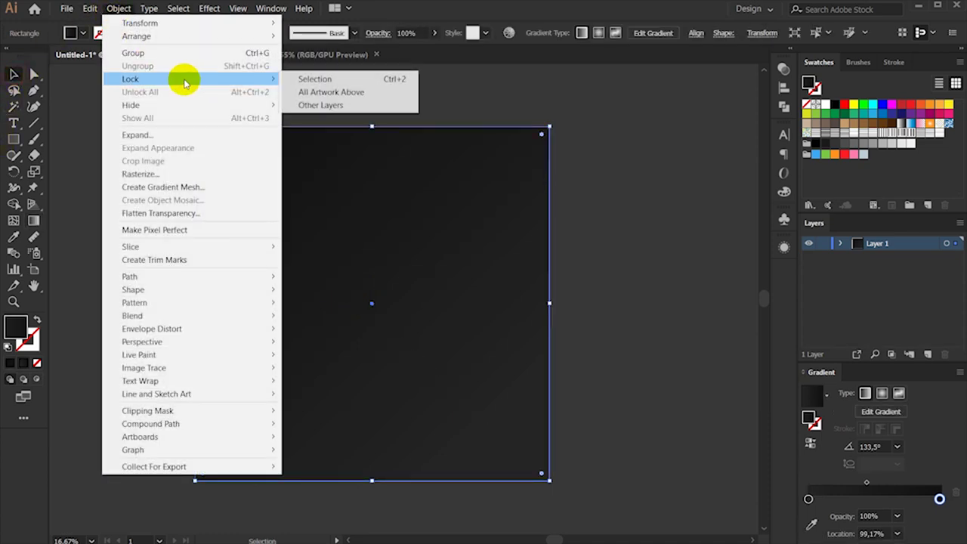
left_click(299, 80)
left_click_drag(364, 232, 719, 442)
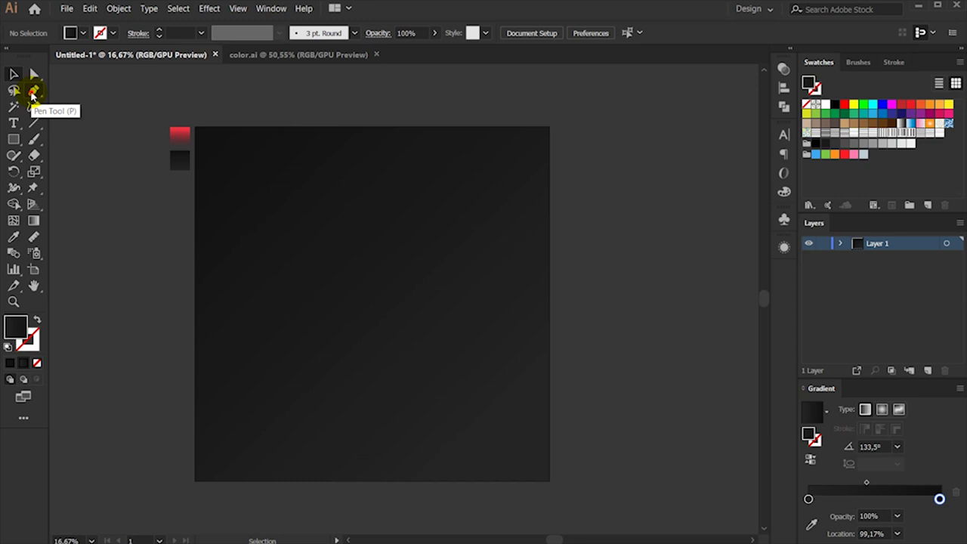
- Draw a diagonal line from the artboard's top edge to its bottom edge
left_click(32, 92)
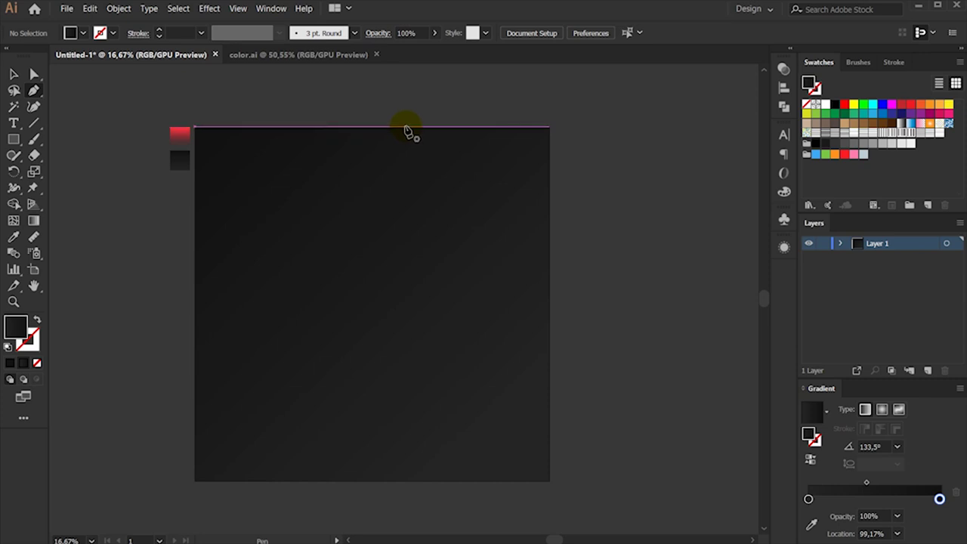
left_click(406, 128)
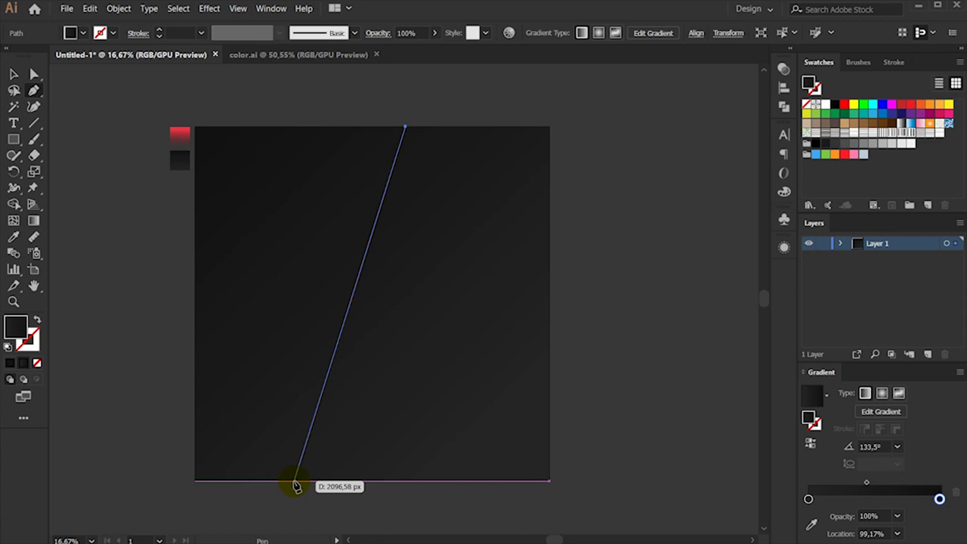
left_click(295, 482)
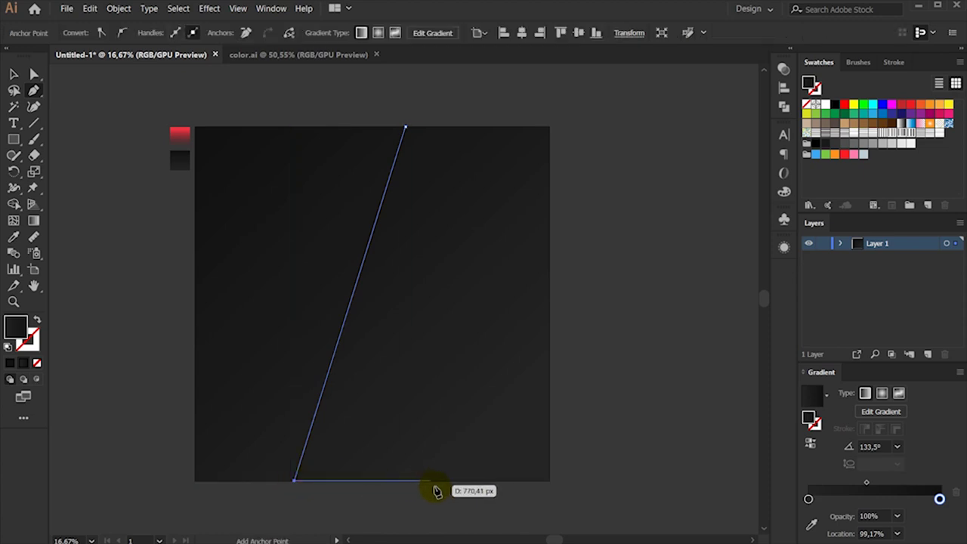
left_click(13, 74)
left_click(367, 80)
left_click_drag(367, 166, 453, 219)
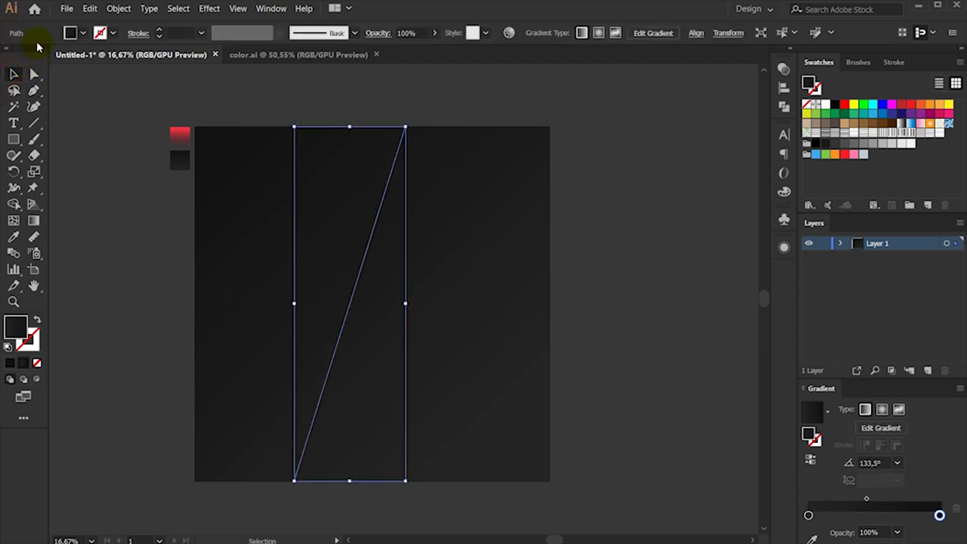
- Make the diagonal line a white stroke with no fill
left_click(72, 33)
left_click(22, 55)
left_click(90, 184)
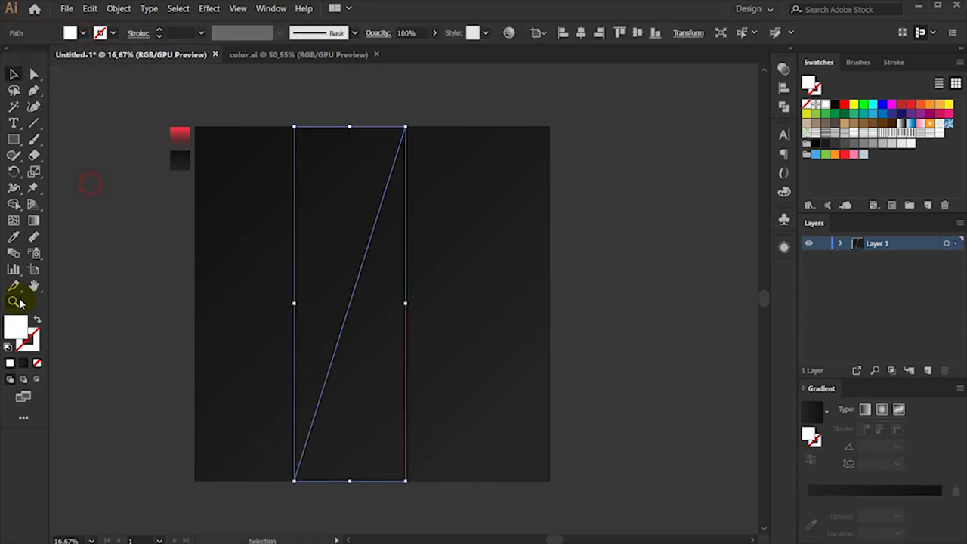
left_click(36, 319)
left_click(105, 211)
scroll(232, 216, "left", 5)
scroll(138, 148, "right", 3)
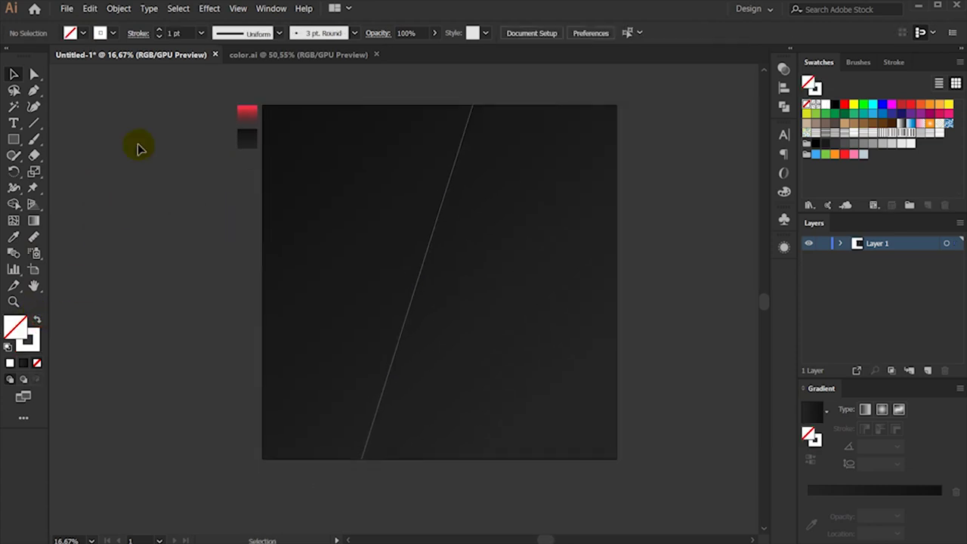
- Nudge the line's top anchor right and its bottom anchor left to steepen the slant
left_click(34, 74)
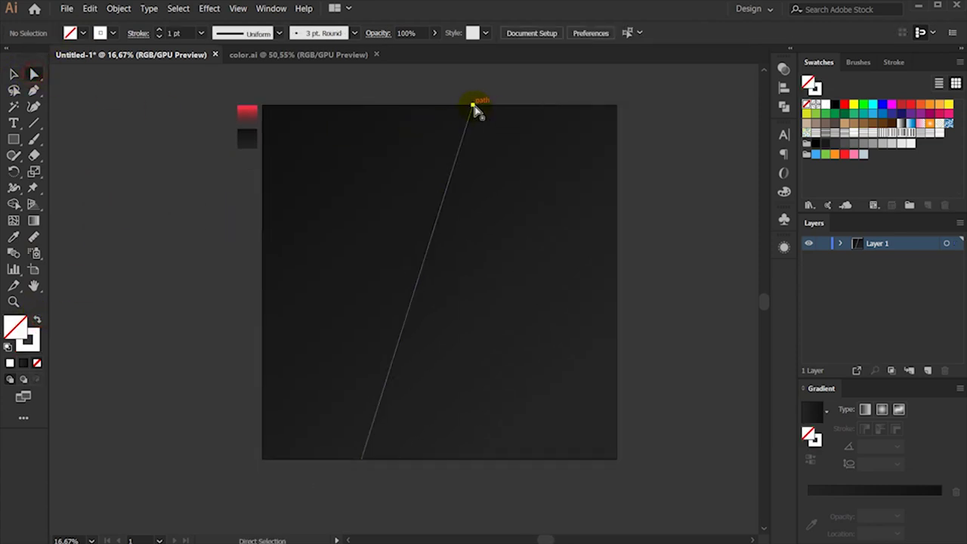
left_click(474, 106)
key("shift+Right")
key("shift+Right")
key("shift+Right")
key("shift+Right")
key("shift+Right")
key("shift+Right")
key("shift+Right")
key("shift+Right")
key("shift+Right")
key("shift+Right")
key("shift+Right")
key("shift+Right")
key("shift+Right")
left_click(361, 459)
key("shift+Left")
key("shift+Left")
key("shift+Left")
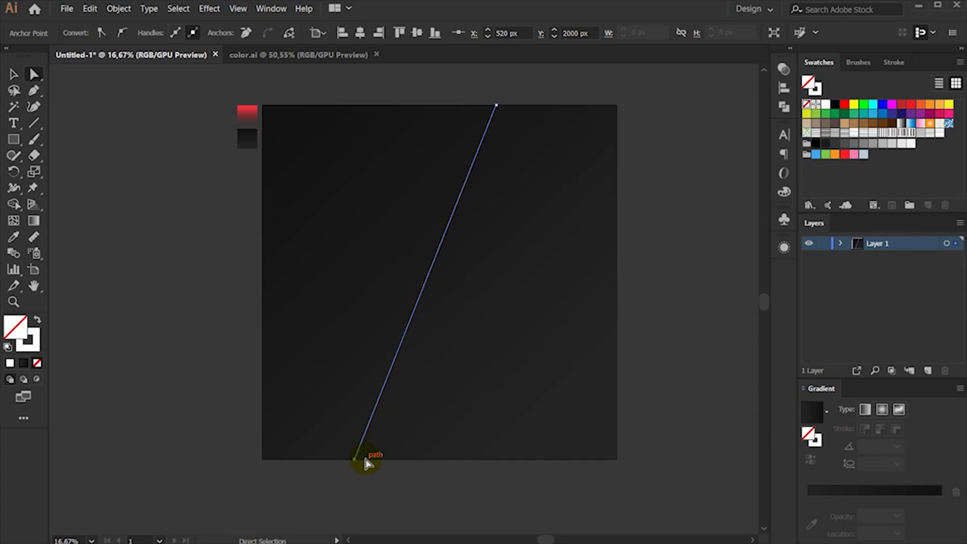
left_click(13, 75)
left_click(130, 128)
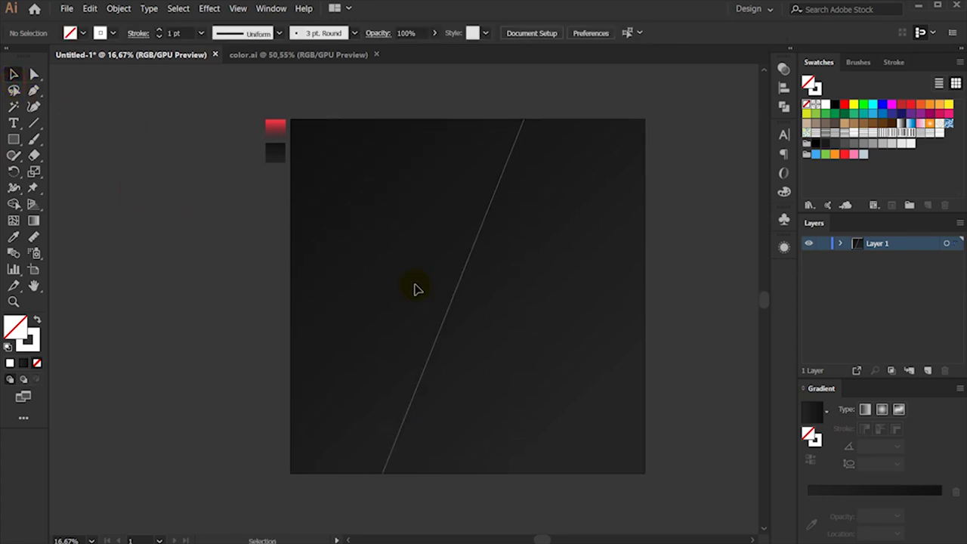
- Alt-drag a copy of the diagonal line off the artboard to the left, then reselect the original
left_click(464, 266)
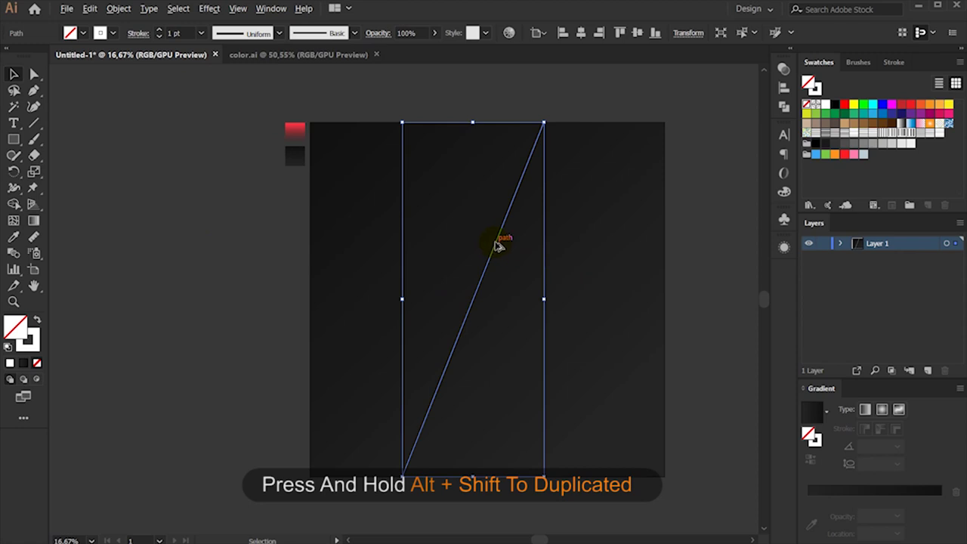
left_click_drag(495, 244, 132, 245)
left_click(259, 130)
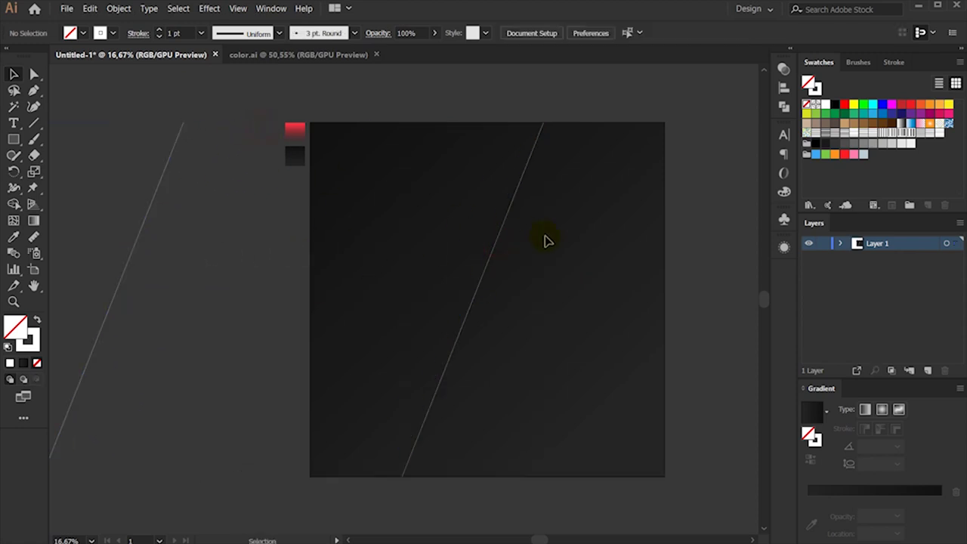
left_click(502, 225)
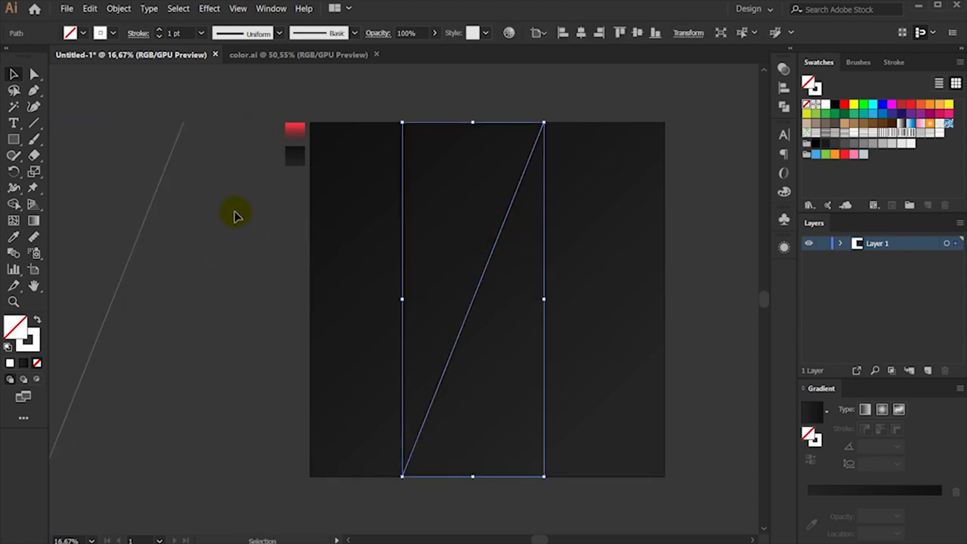
left_click(33, 90)
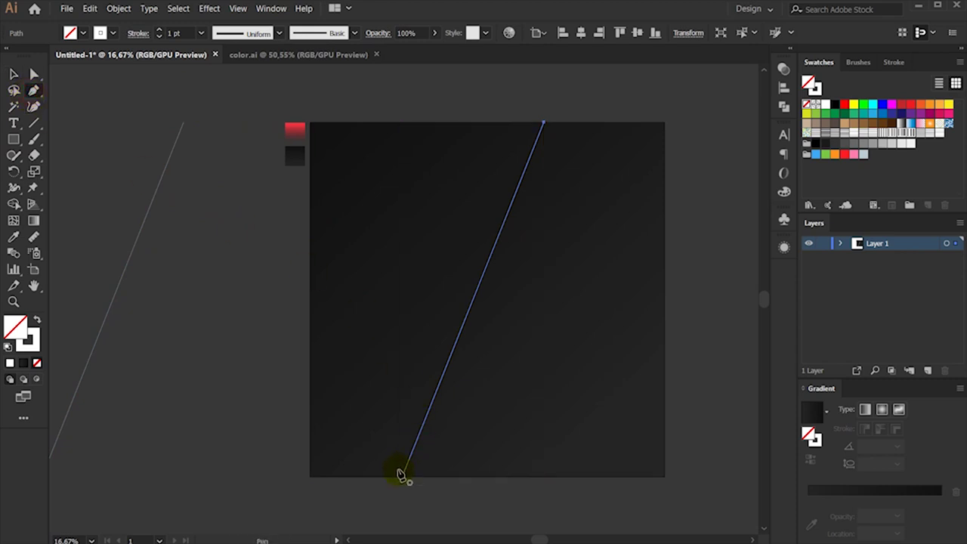
- Extend the line through the artboard's bottom-right and top-right corners into a closed shape
left_click(405, 478)
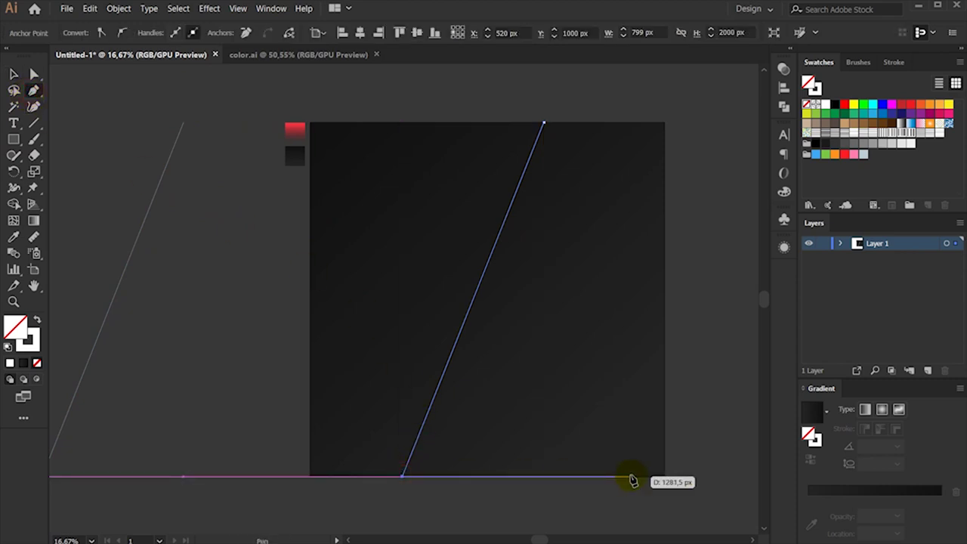
left_click(665, 477)
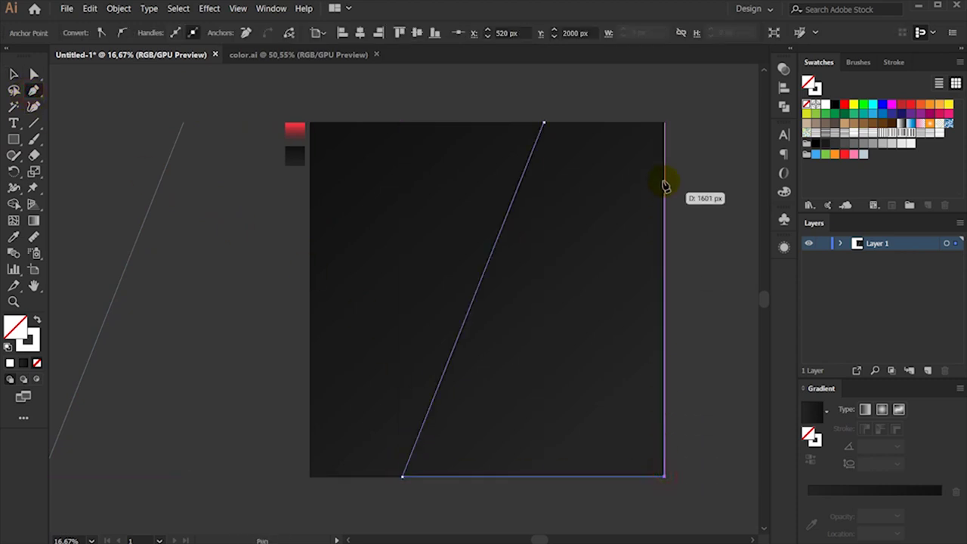
left_click(665, 123)
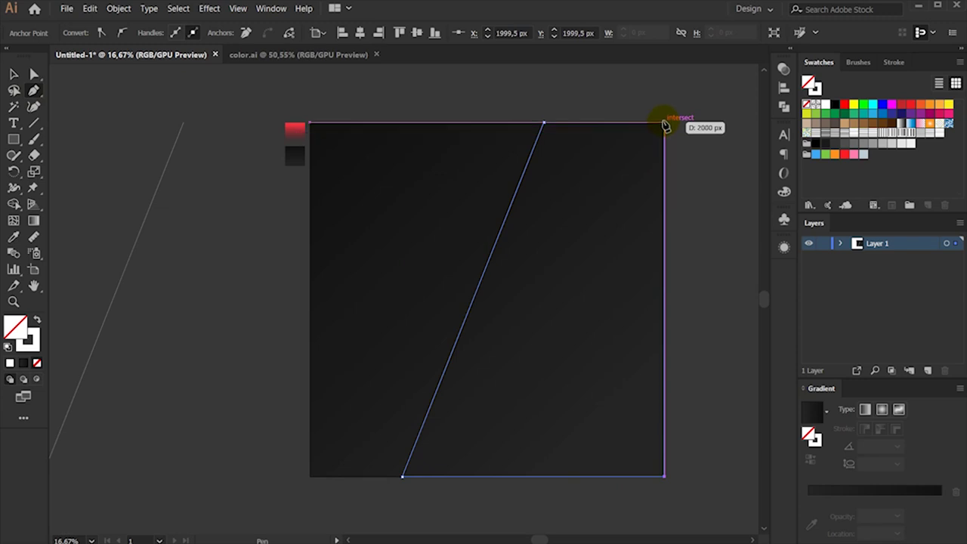
left_click(543, 122)
left_click(13, 74)
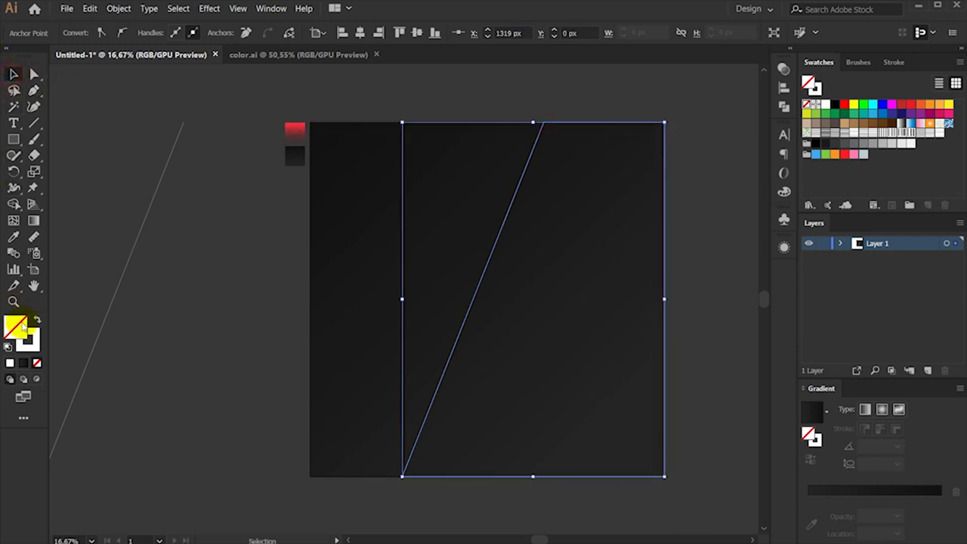
- Swap the shape to a fill and make it green
left_click(36, 320)
left_click(252, 380)
left_click(586, 279)
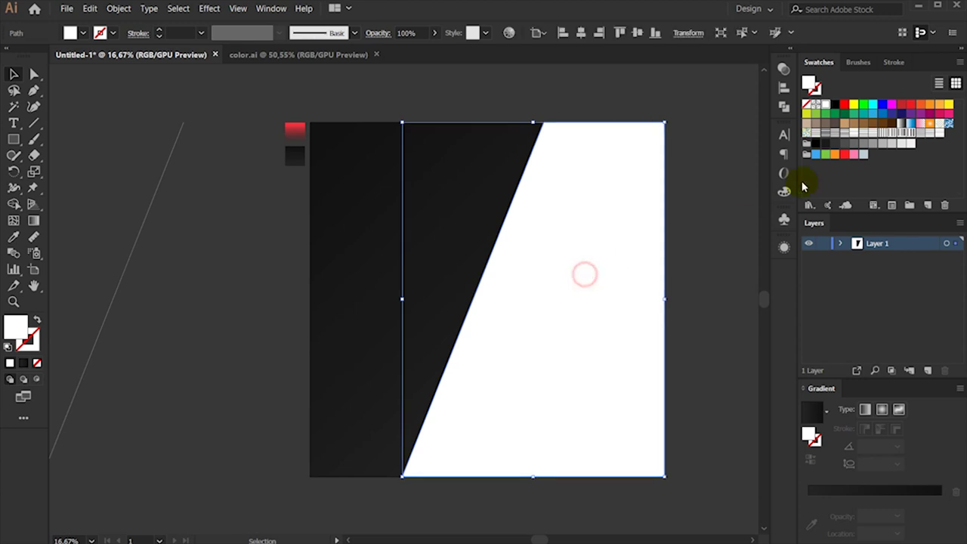
left_click(863, 103)
left_click(659, 96)
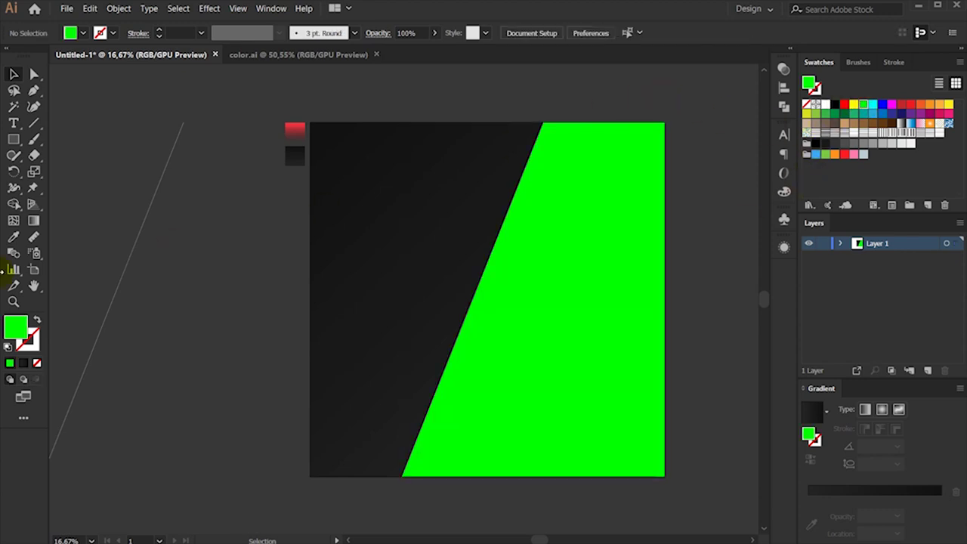
left_click(600, 250)
left_click(14, 237)
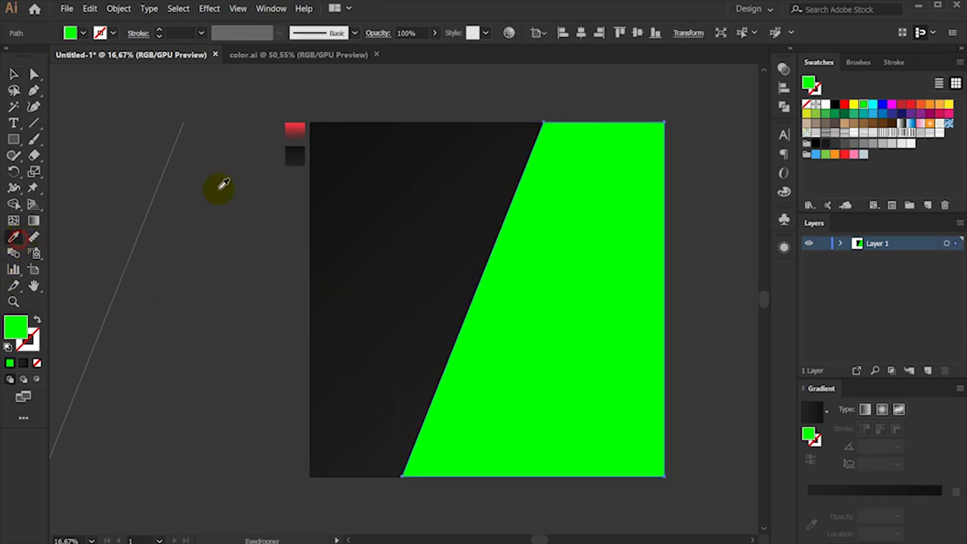
- Apply the red gradient sample, with the right stop at 100% and the left stop at 0% opacity
left_click(292, 136)
left_click(14, 73)
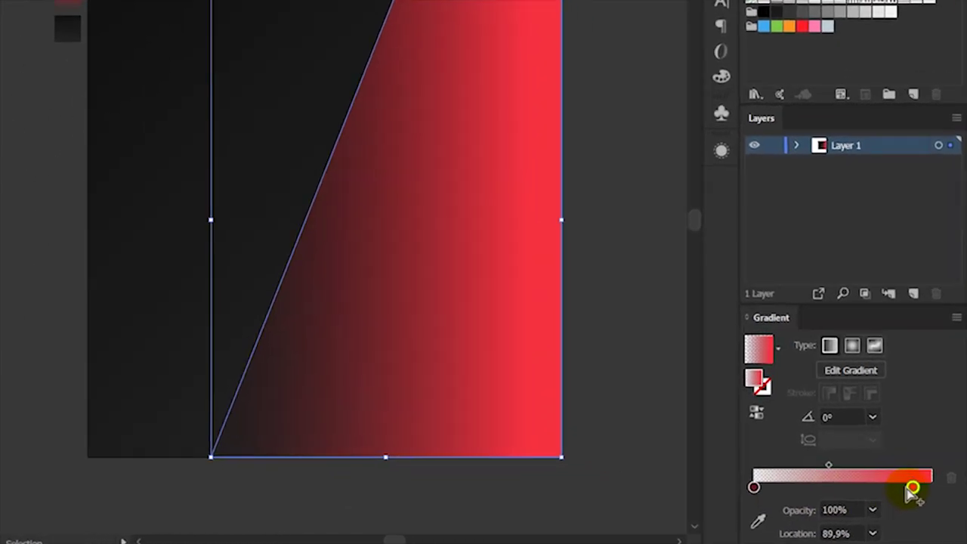
left_click_drag(921, 493, 936, 493)
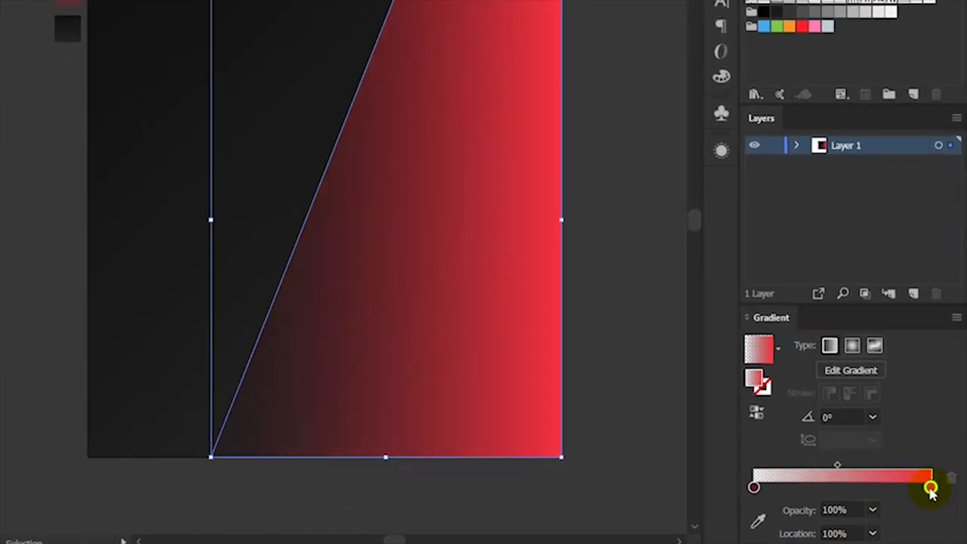
double_click(930, 487)
left_click(914, 412)
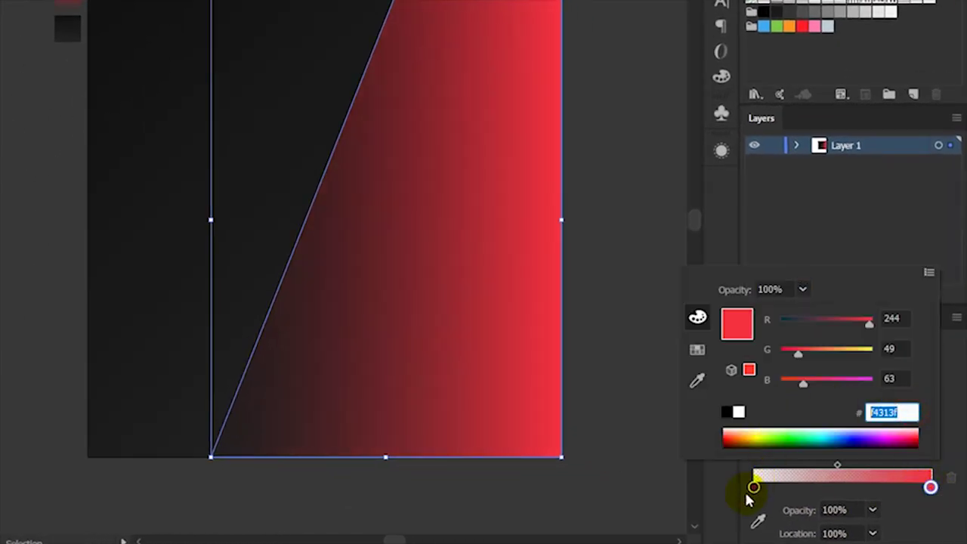
double_click(754, 487)
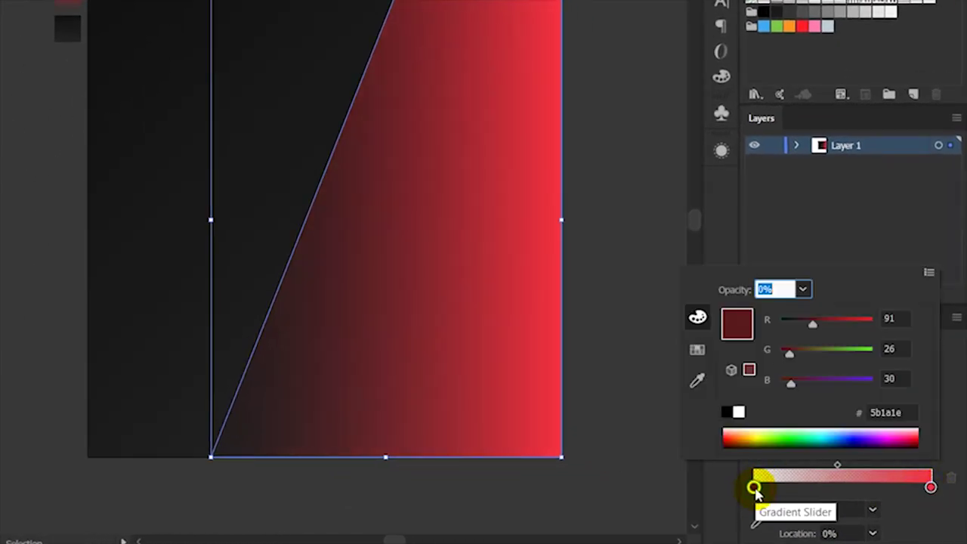
left_click(902, 411)
left_click(892, 517)
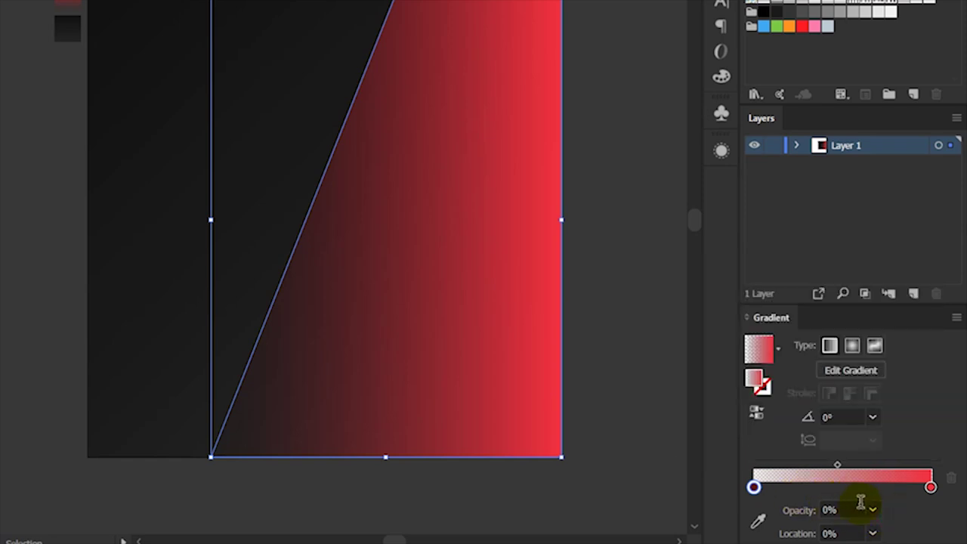
left_click(899, 305)
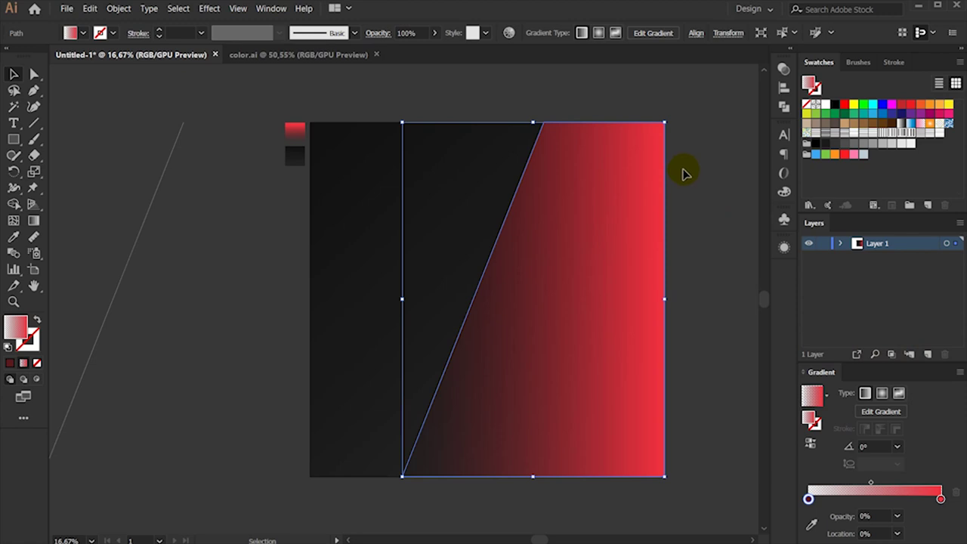
left_click(640, 200)
- Redraw the red gradient diagonally along the shape's slant at 155.2°
left_click(33, 220)
left_click_drag(664, 423, 423, 303)
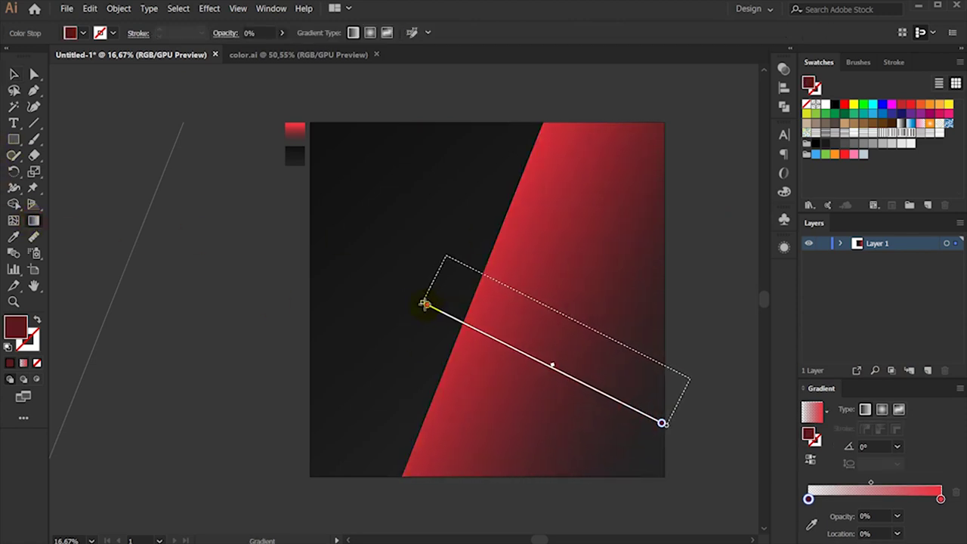
mouse_move(596, 333)
left_mouse_down()
mouse_move(483, 295)
mouse_move(430, 261)
left_mouse_up()
mouse_move(617, 406)
left_mouse_down()
mouse_move(393, 303)
mouse_move(408, 309)
left_mouse_up()
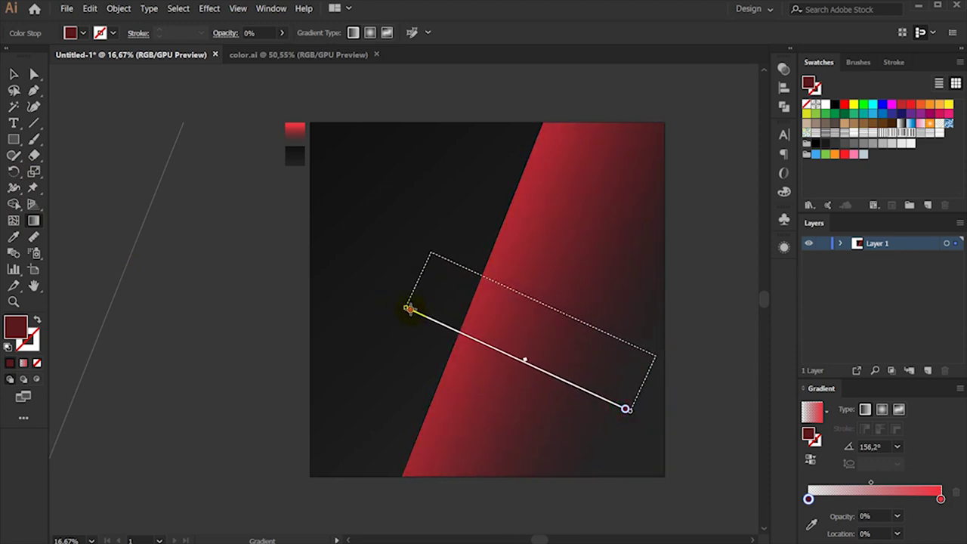
left_click_drag(408, 309, 410, 310)
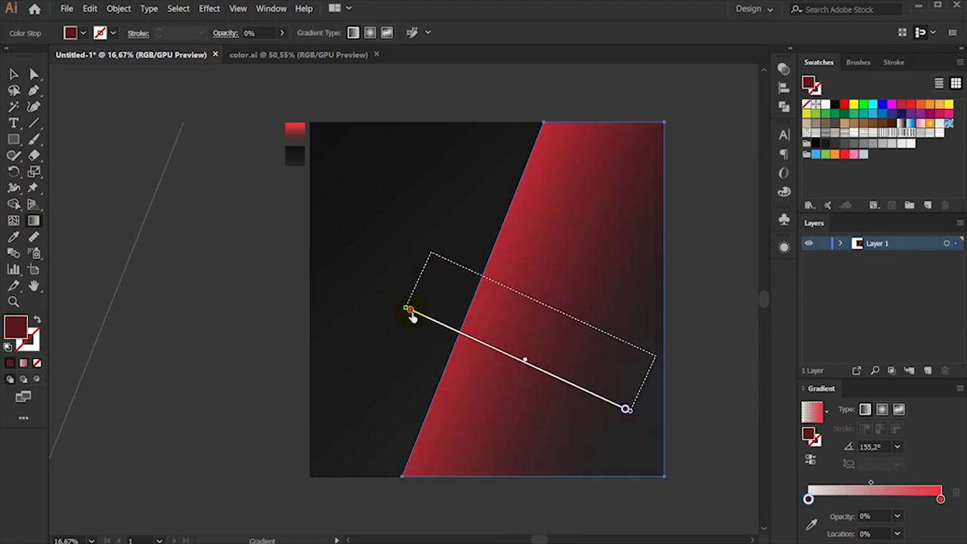
left_click(13, 73)
left_click(451, 96)
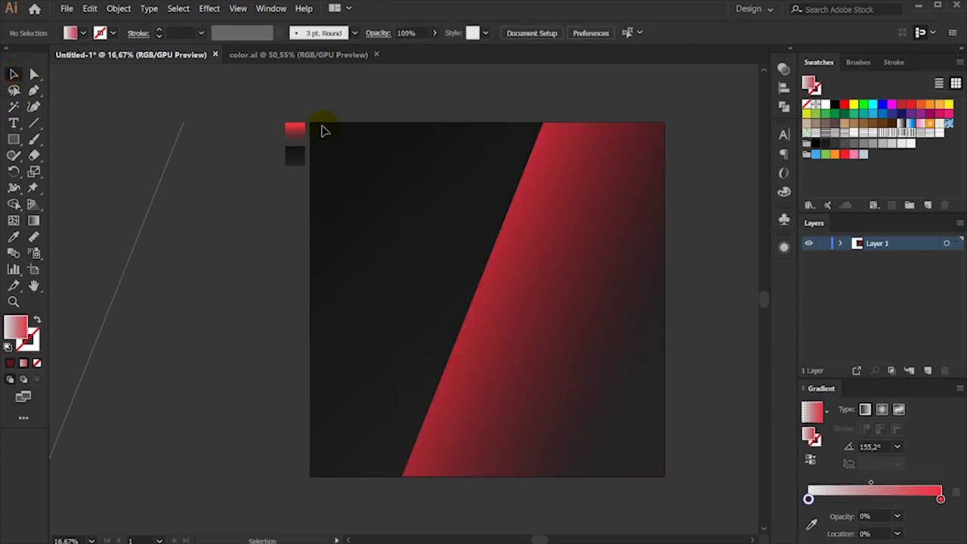
left_click(161, 179)
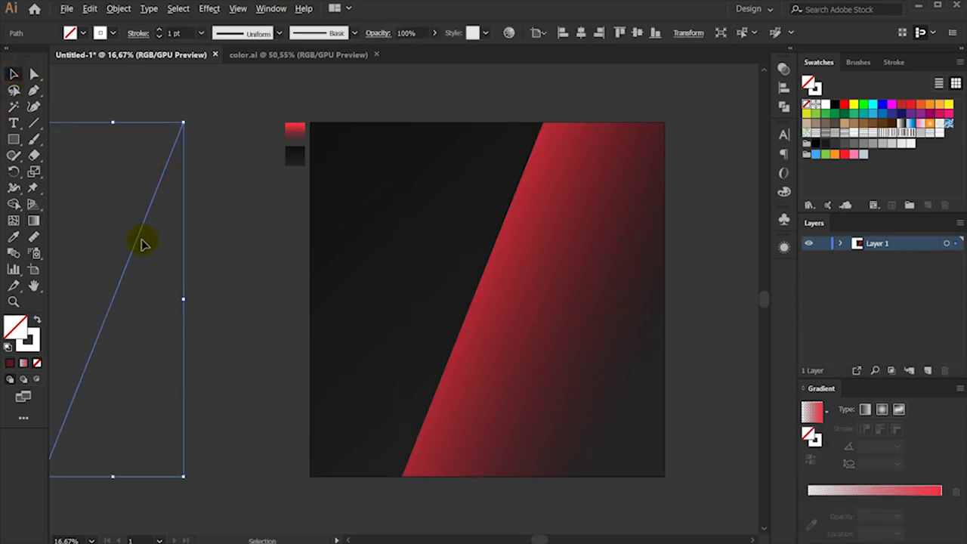
- Copy the spare line onto the artboard and close it to the right corners as a narrow band
left_click_drag(141, 241, 559, 243)
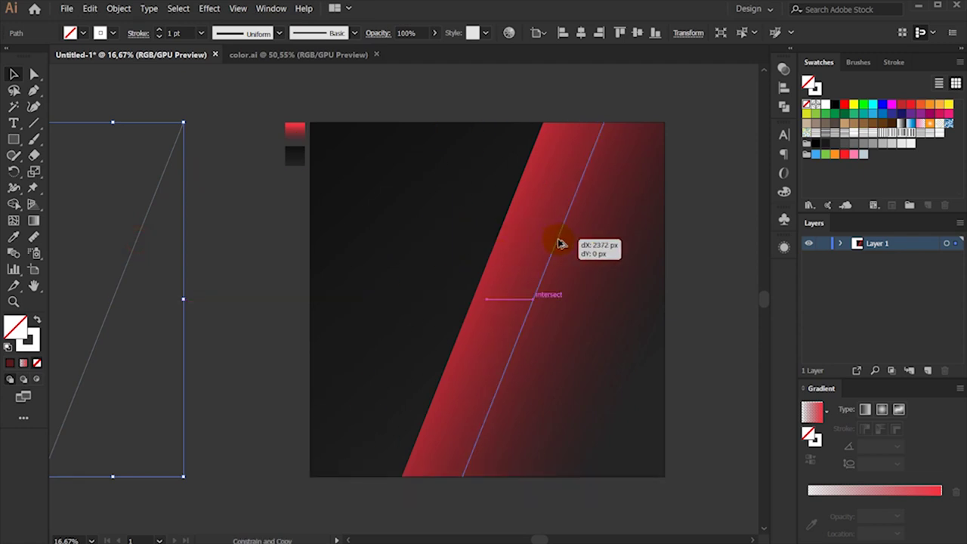
left_click_drag(560, 244, 561, 243)
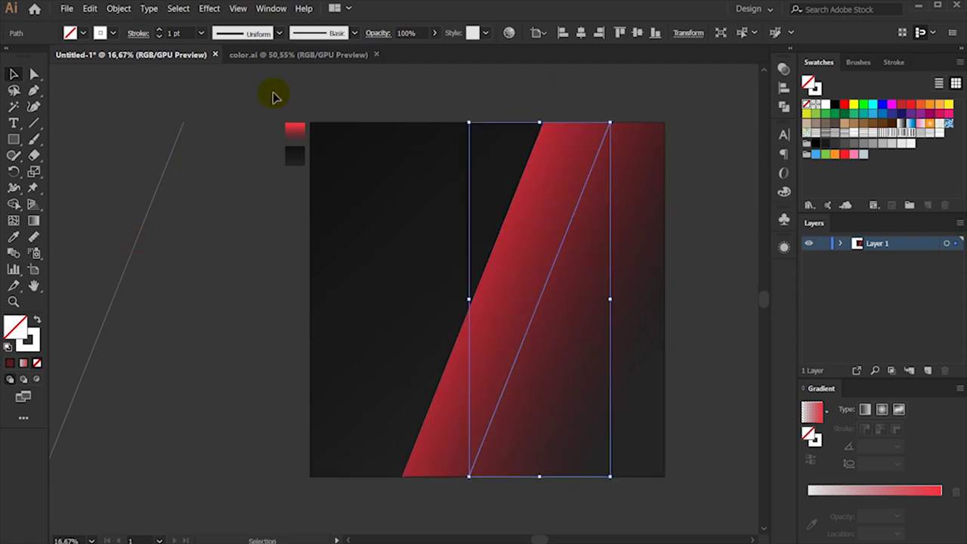
left_click(33, 90)
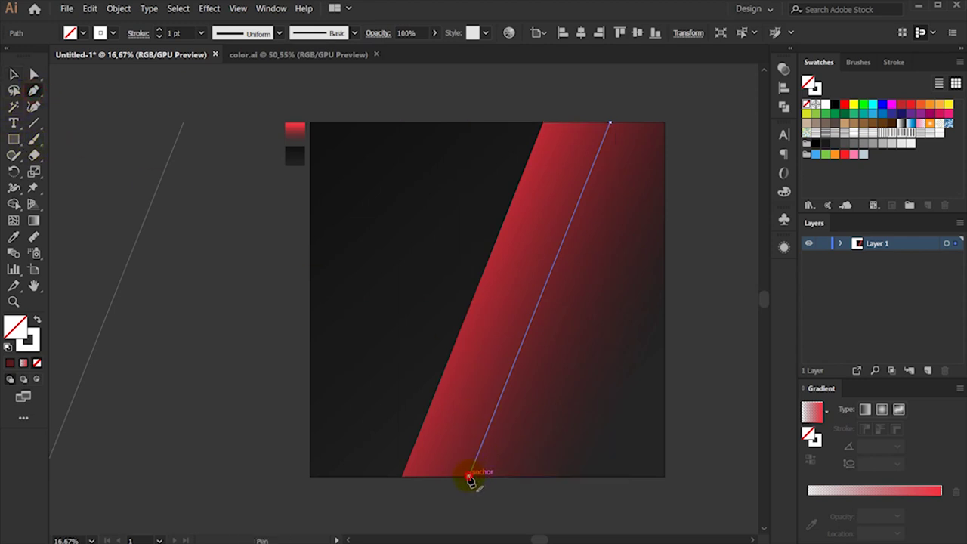
left_click(469, 477)
left_click(665, 476)
left_click(665, 122)
left_click(609, 122)
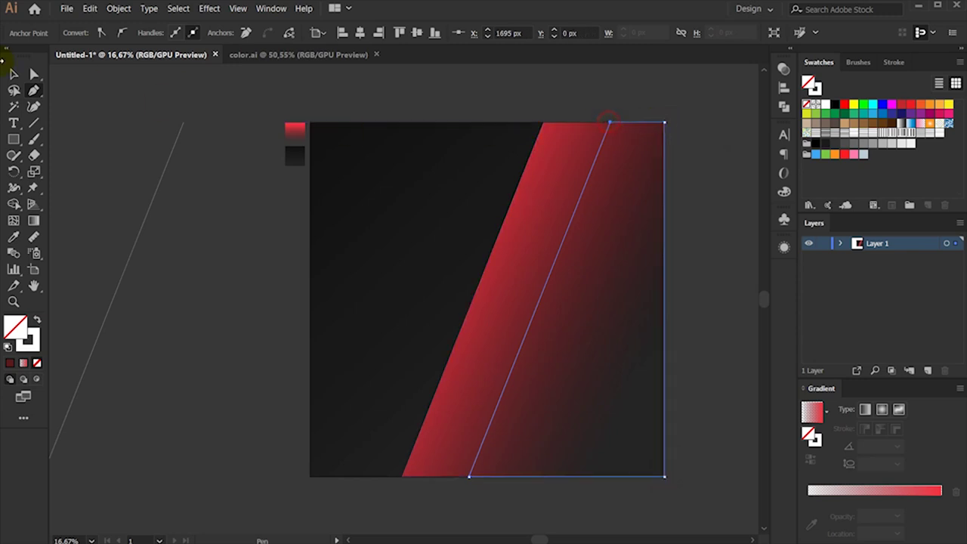
- Fill the narrow band with the red gradient and reverse its direction
left_click(14, 74)
left_click(13, 236)
left_click(543, 217)
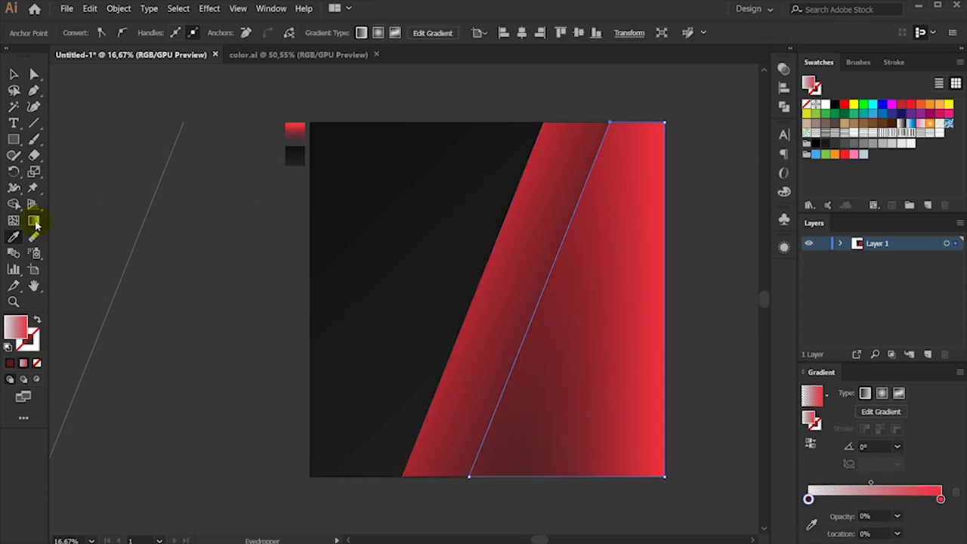
left_click(13, 73)
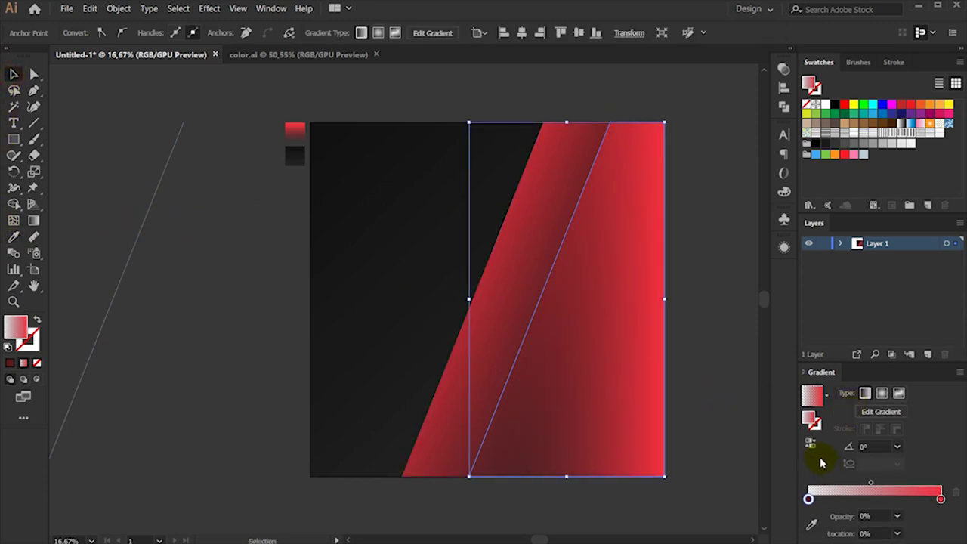
left_click(810, 444)
left_click(33, 220)
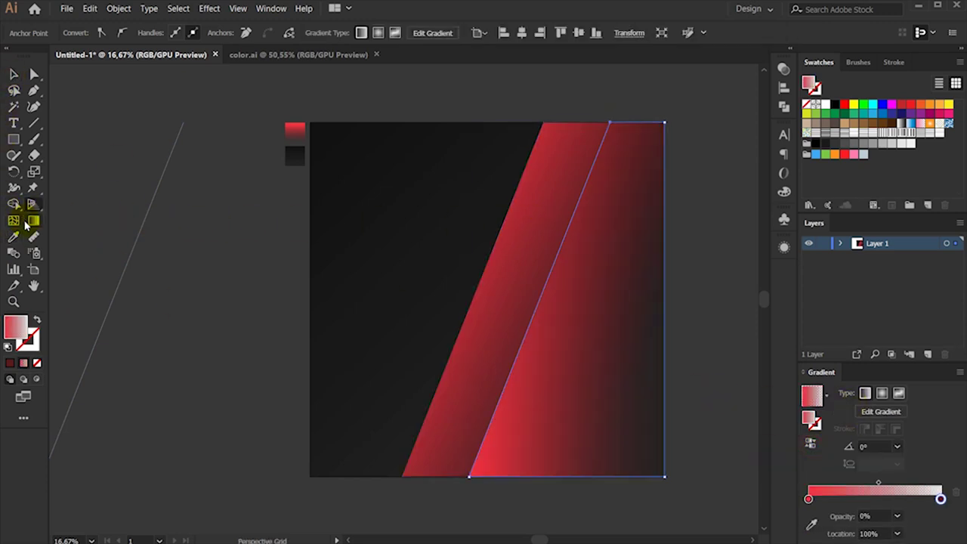
- Redraw and shorten the gradient across the narrow red band
left_click_drag(543, 256, 618, 283)
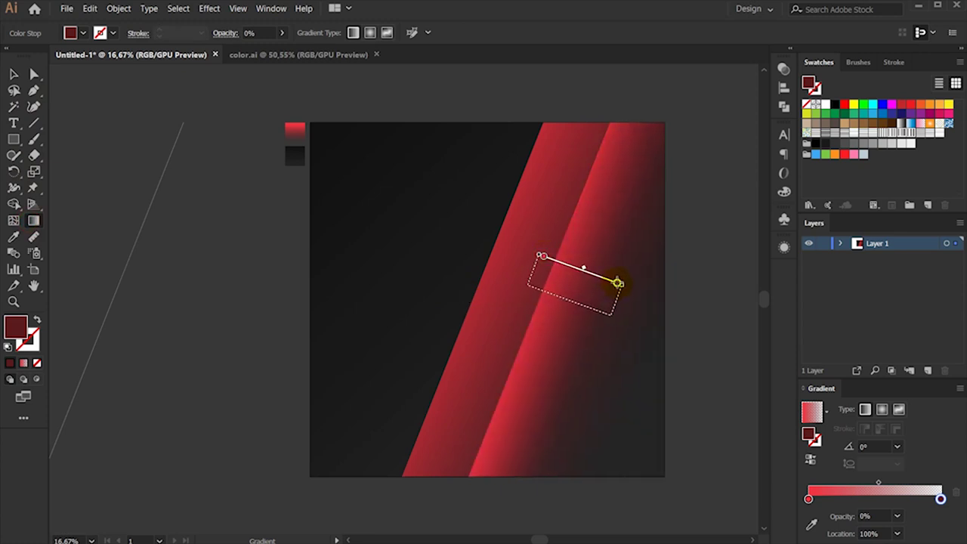
left_click_drag(618, 284, 637, 292)
left_click_drag(522, 312, 610, 344)
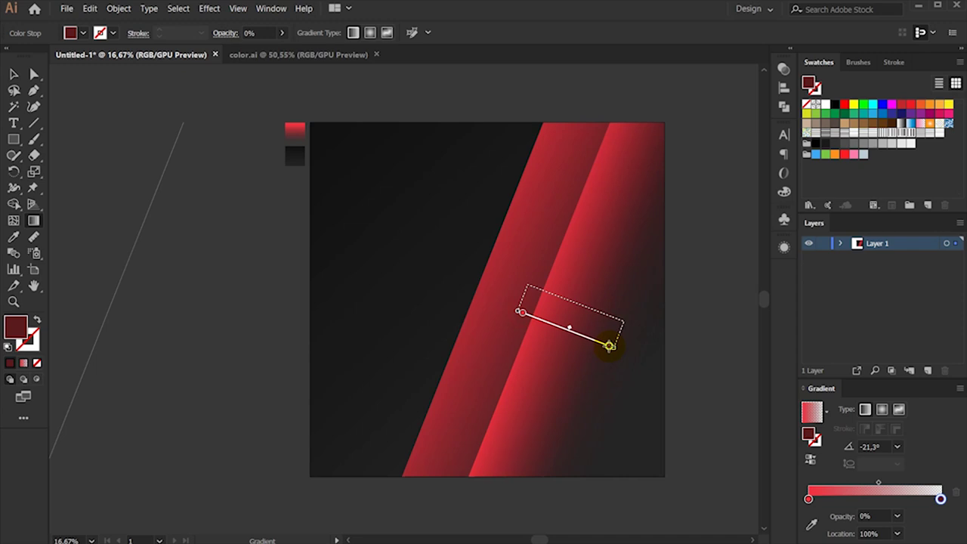
- Reverse and lengthen the larger red band's gradient to widen its red area
left_click(12, 75)
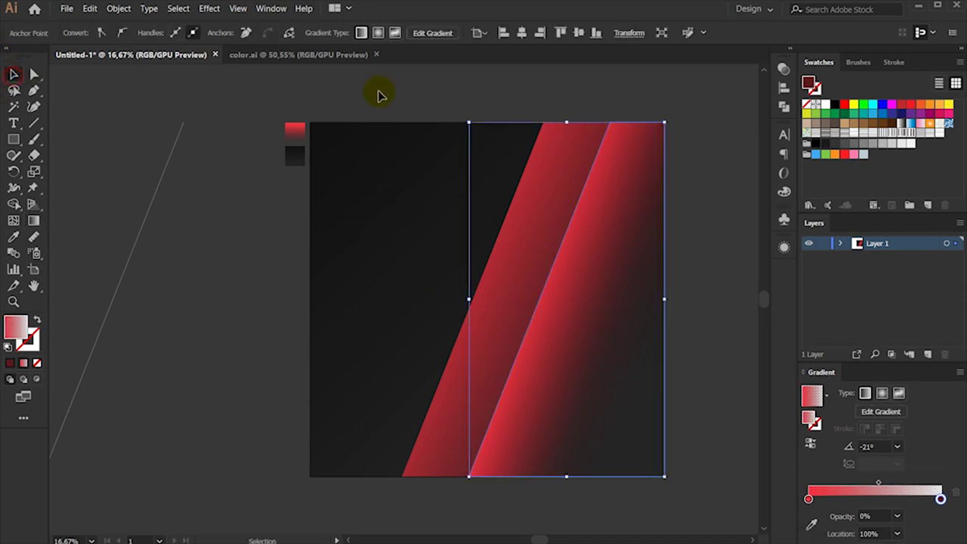
left_click(510, 208)
left_click(33, 220)
mouse_move(444, 303)
left_mouse_down()
mouse_move(548, 348)
mouse_move(536, 366)
mouse_move(444, 325)
left_mouse_up()
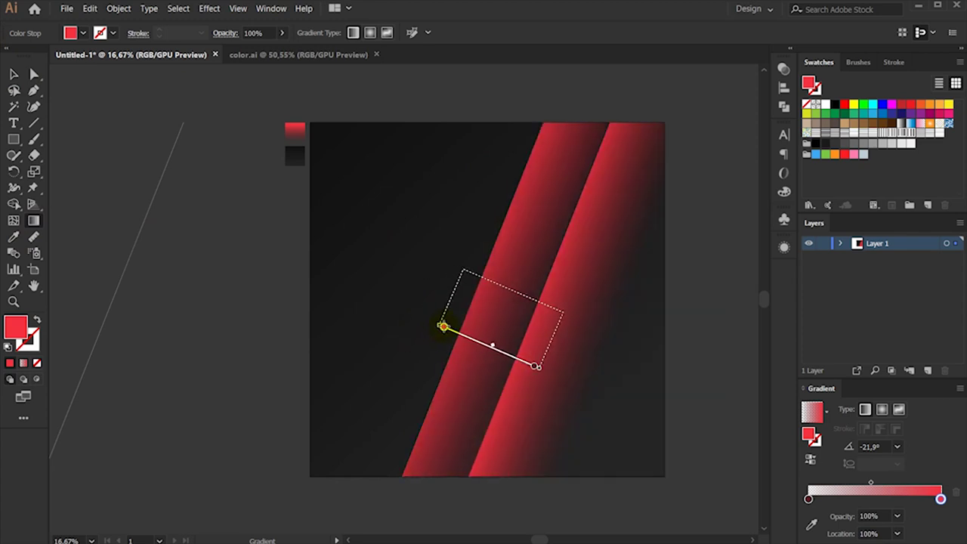
left_click_drag(520, 363, 431, 330)
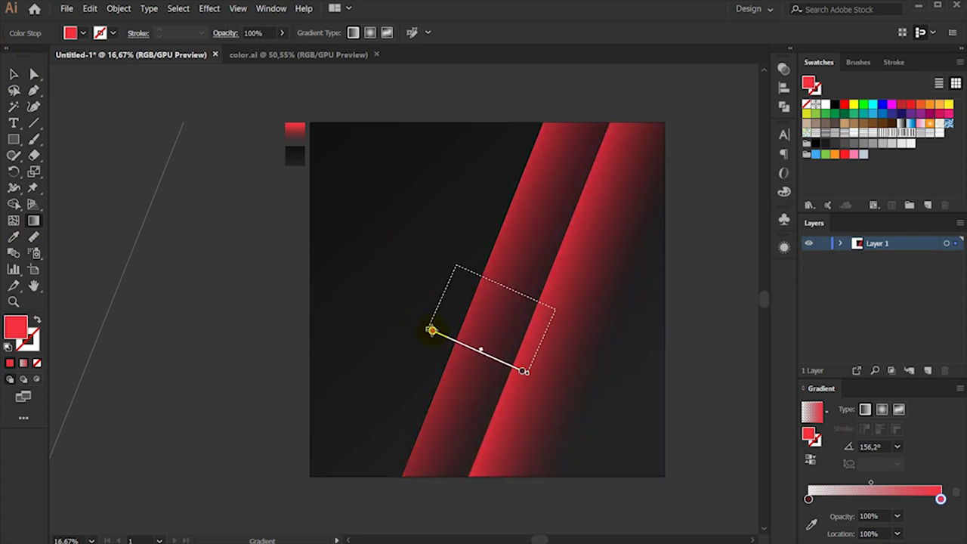
left_click_drag(574, 403, 402, 342)
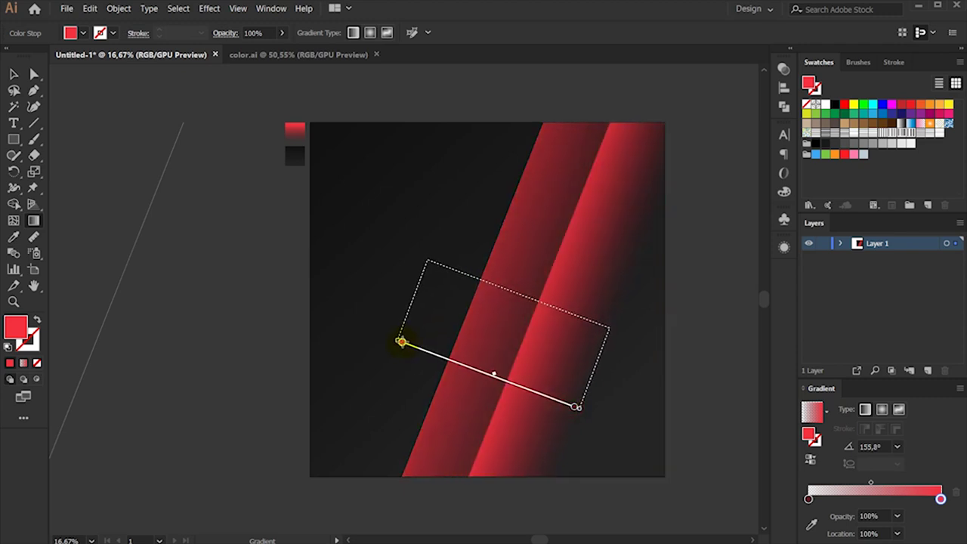
- Stretch the narrow band's gradient dark end further right, to -21°, then deselect
left_click(12, 74)
left_click(572, 234)
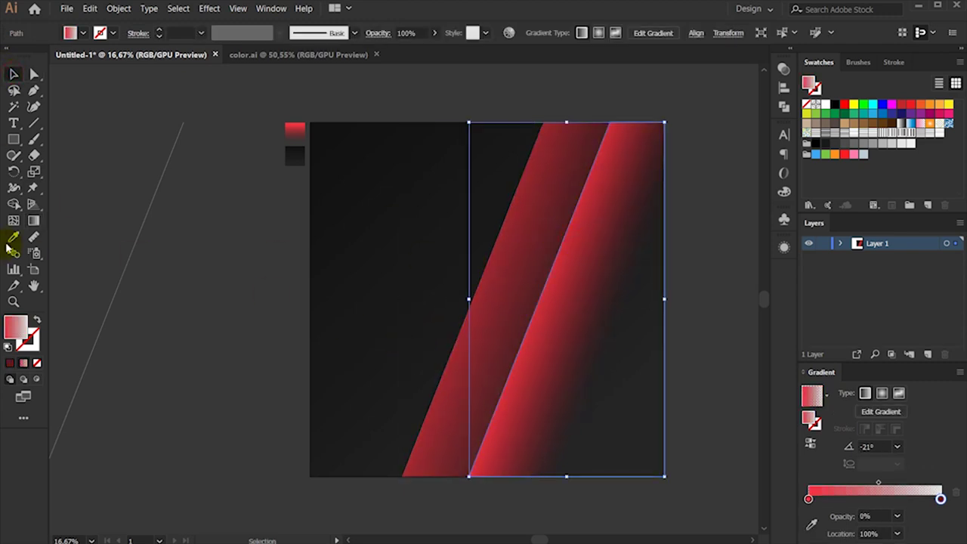
key("g")
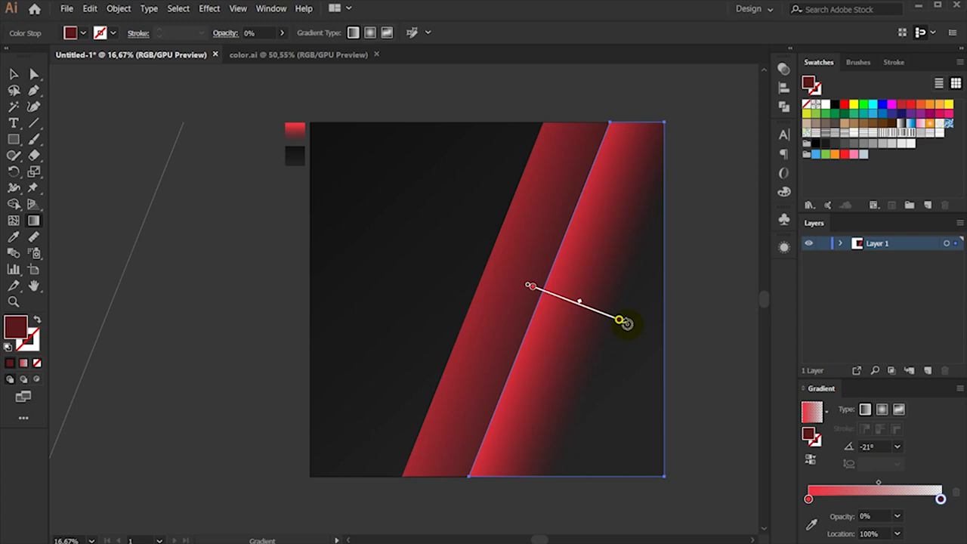
left_click_drag(624, 321, 654, 331)
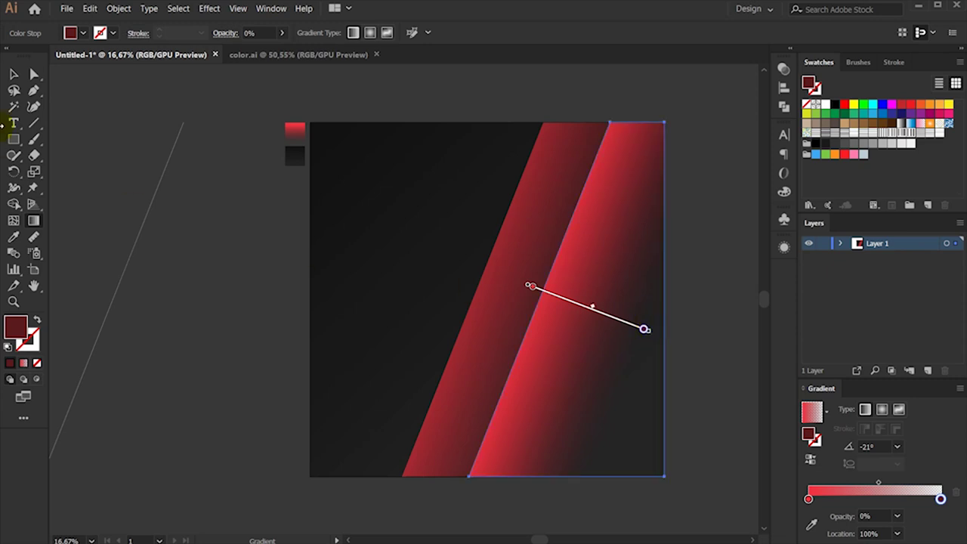
left_click(15, 75)
left_click(162, 249)
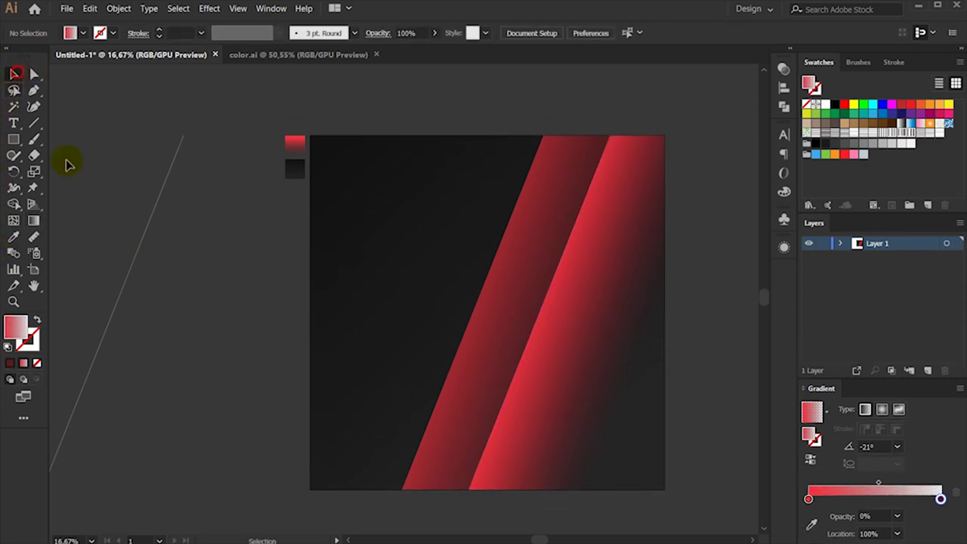
- Duplicate the spare diagonal line onto the poster and set its stroke weight to 100 pt
left_click(138, 263)
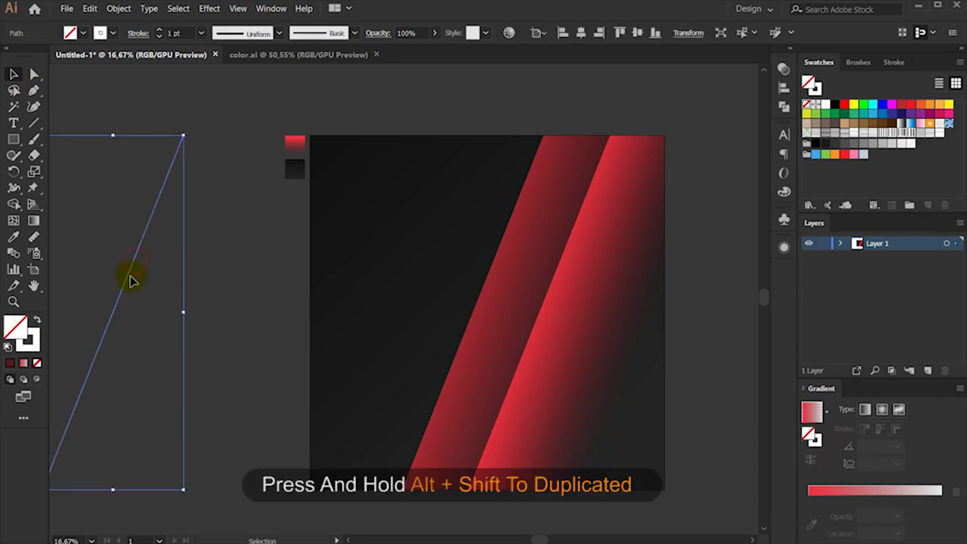
left_click_drag(130, 277, 497, 276)
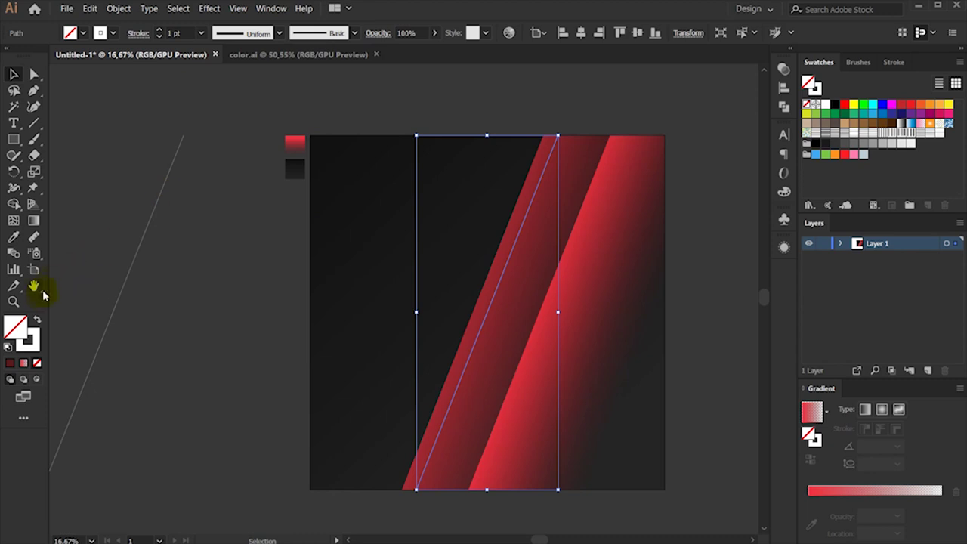
left_click(160, 29)
left_click(159, 30)
left_click(201, 35)
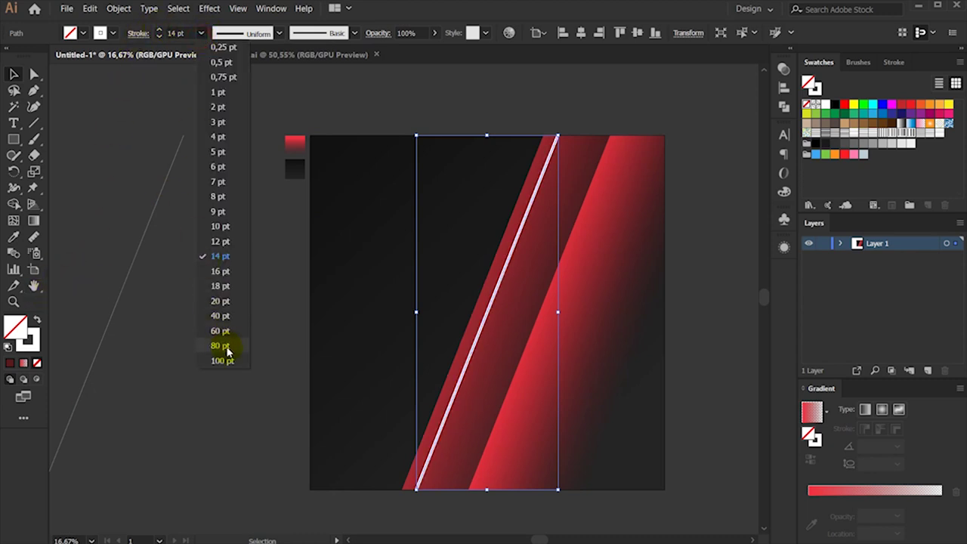
left_click(225, 346)
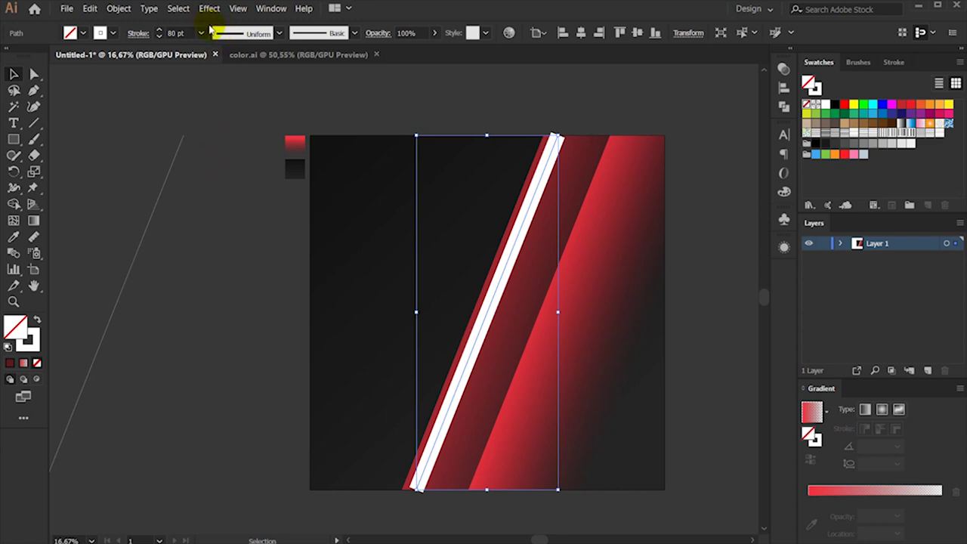
left_click(211, 35)
left_click(216, 365)
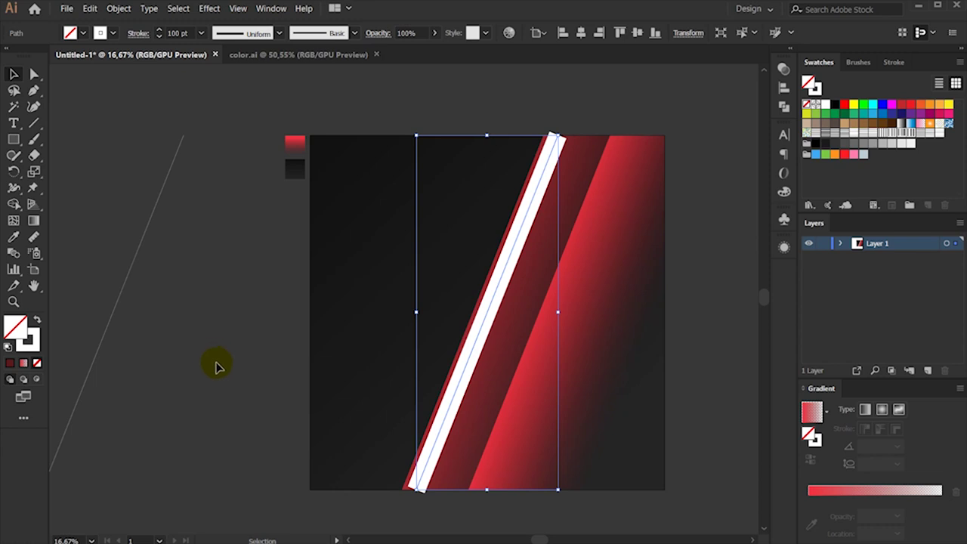
left_click(250, 364)
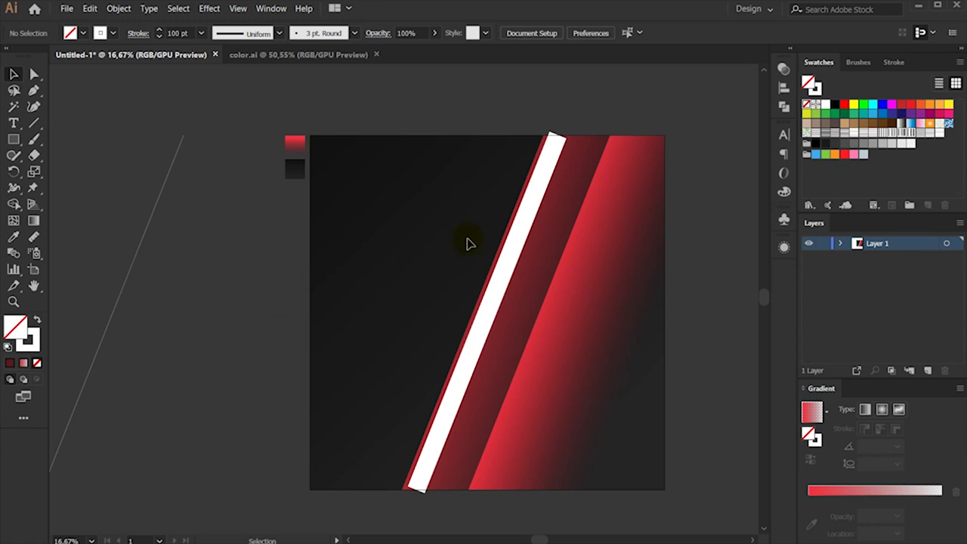
left_click(523, 218)
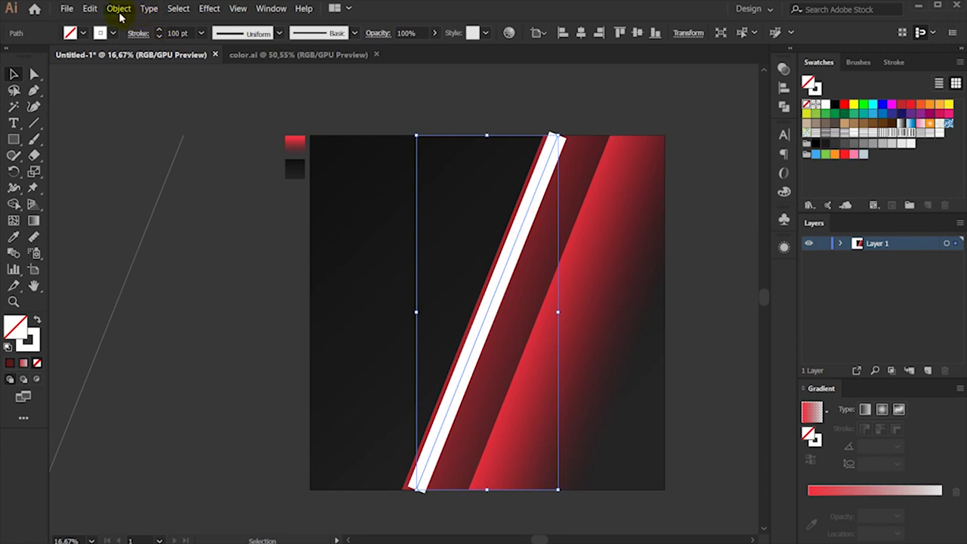
- Convert the stripe with Object > Path > Outline Stroke and reposition it
left_click(119, 10)
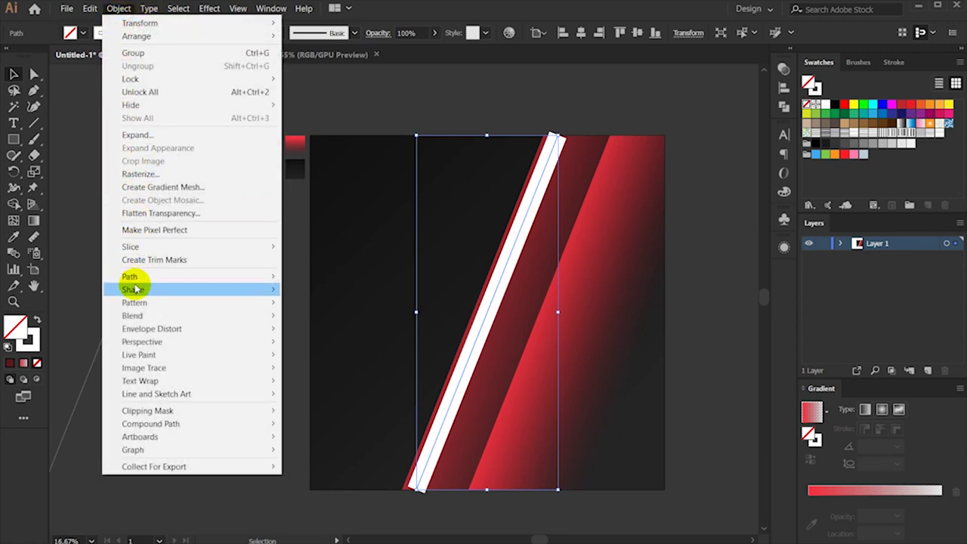
left_click(317, 305)
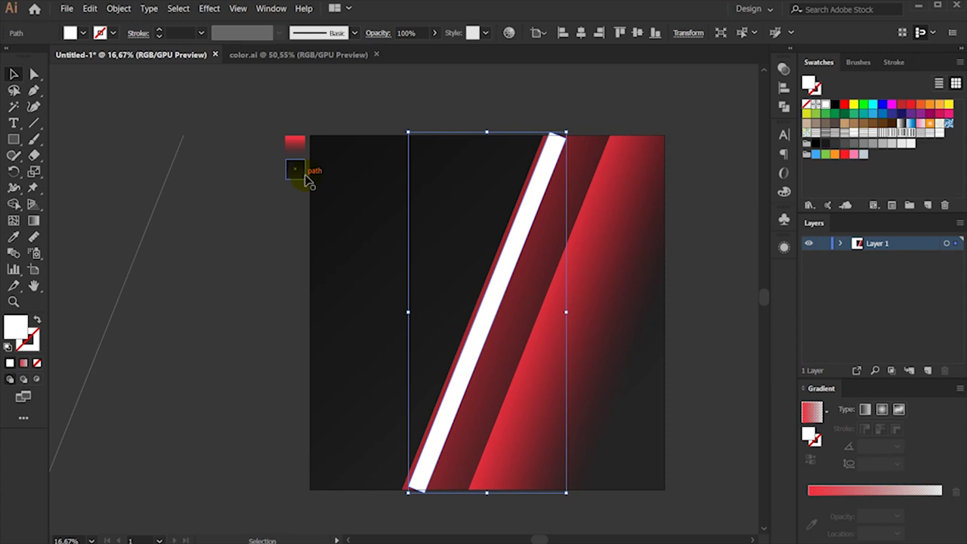
left_click_drag(543, 182, 568, 164)
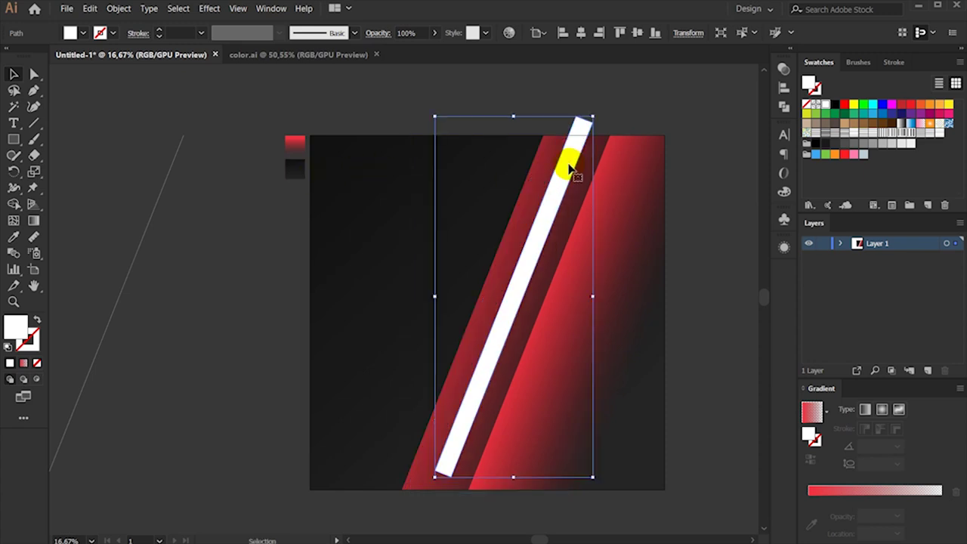
left_click_drag(563, 166, 540, 179)
- Erase the stripe's bottom end and extend its top to the artboard's top edge
left_click(34, 156)
scroll(414, 249, "down", 2)
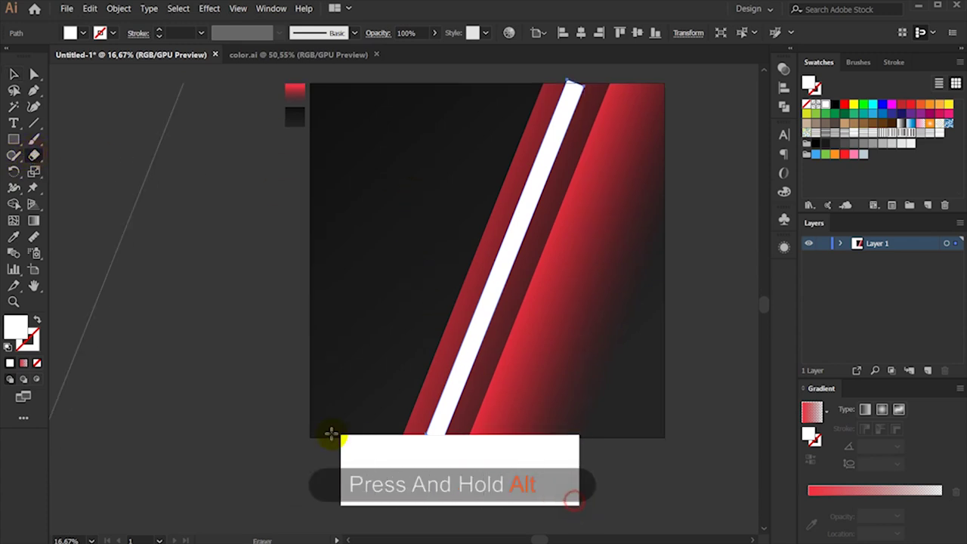
scroll(537, 246, "up", 2)
mouse_move(503, 116)
left_mouse_down()
mouse_move(654, 138)
mouse_move(678, 161)
left_mouse_up()
left_click(25, 72)
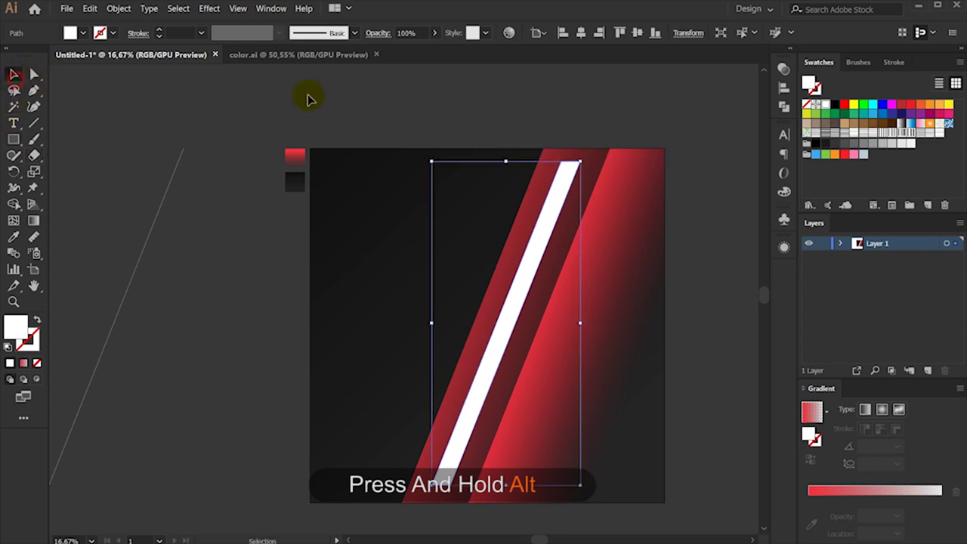
left_click(550, 108)
scroll(529, 151, "up", 1)
left_click_drag(495, 171, 495, 156)
scroll(535, 91, "down", 1)
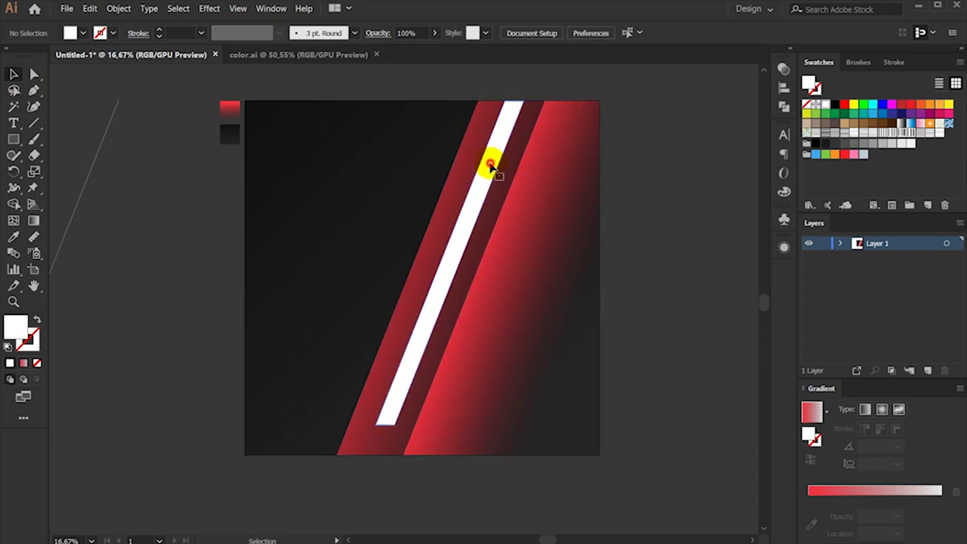
- Copy the red band's gradient onto the white stripe with the Eyedropper
left_click(495, 170)
left_click(15, 239)
left_click(566, 171)
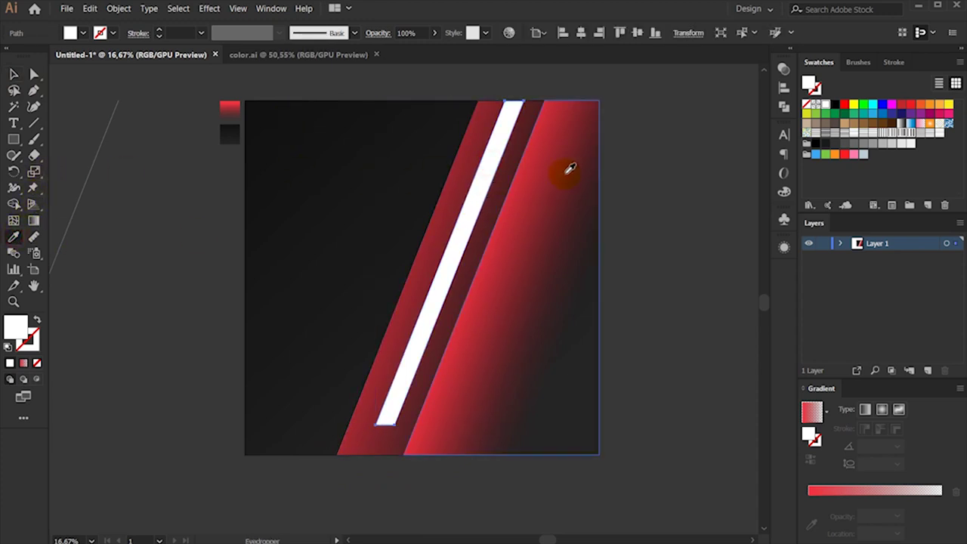
left_click(34, 220)
- Run the stripe's gradient bottom to top at 69.3° and remove the extra colour stop
left_click_drag(387, 420, 509, 97)
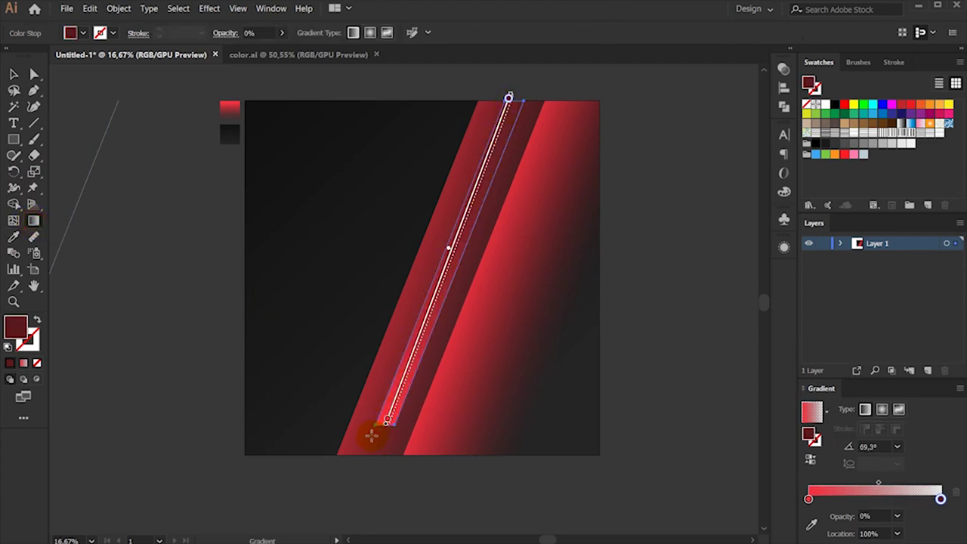
mouse_move(494, 116)
left_mouse_down()
mouse_move(524, 84)
mouse_move(522, 151)
left_mouse_up()
scroll(328, 376, "down", 3)
left_click(405, 347)
key("Delete")
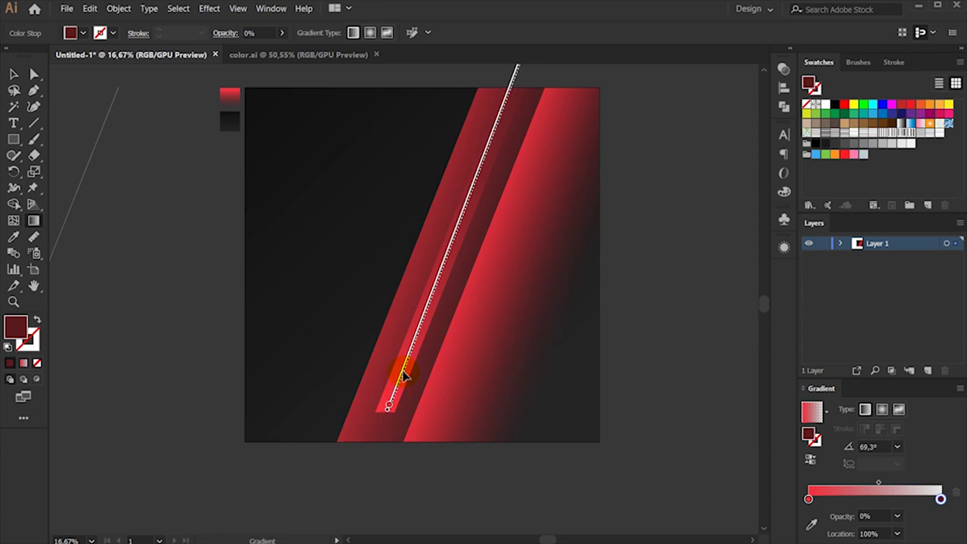
left_click(209, 308, "ctrl")
left_click_drag(144, 384, 150, 370)
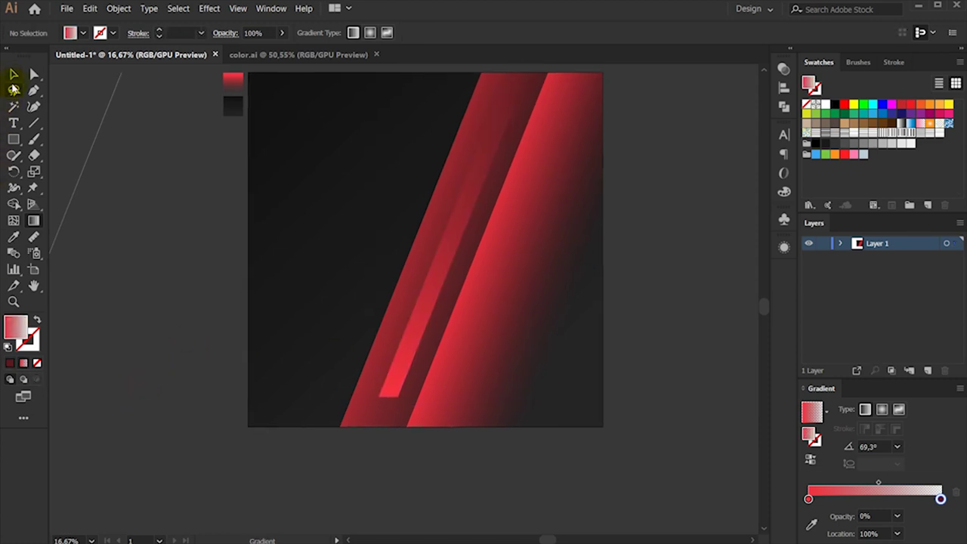
key("v")
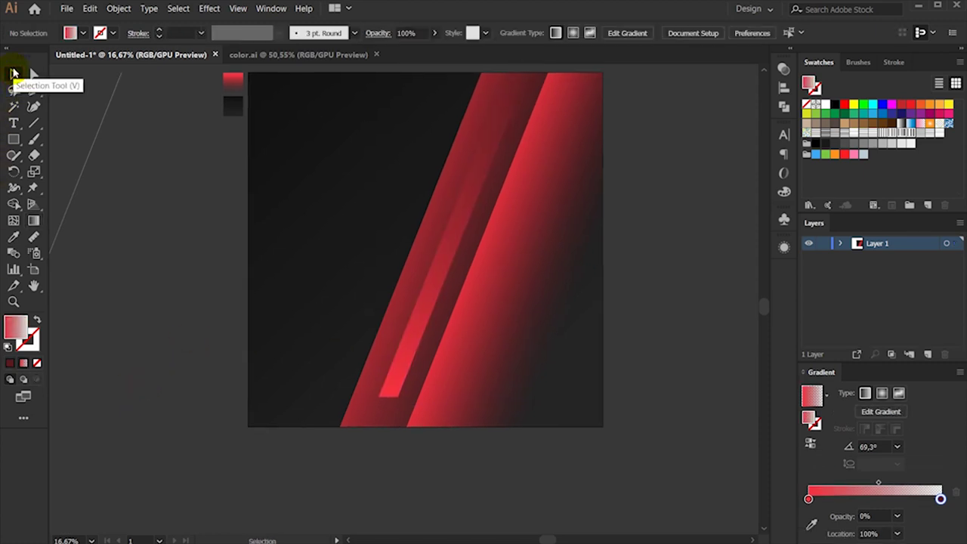
- Alt-drag a copy of the red stripe over the right band, then select the large red panel
left_click(466, 171)
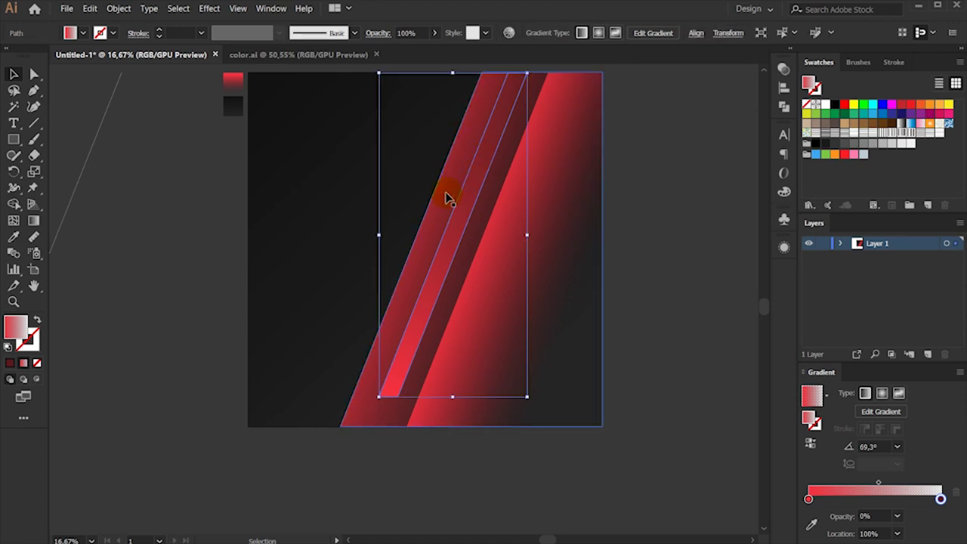
left_click_drag(436, 284, 466, 316)
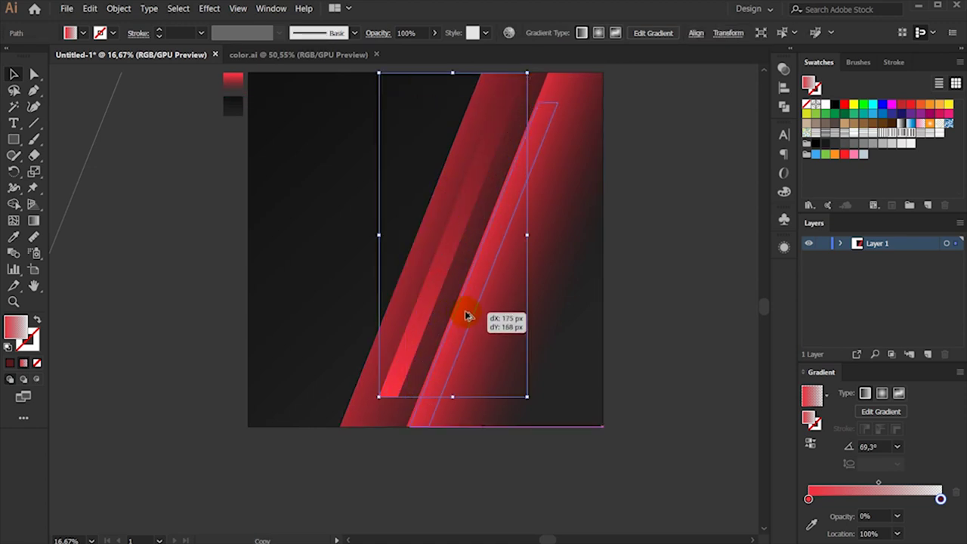
left_click_drag(467, 316, 470, 315)
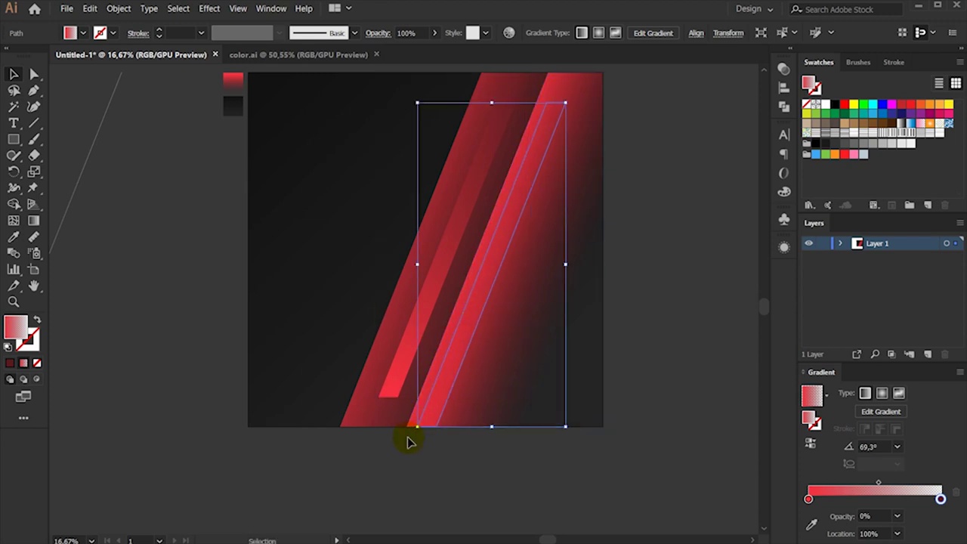
scroll(408, 436, "up", 2)
left_click(416, 453)
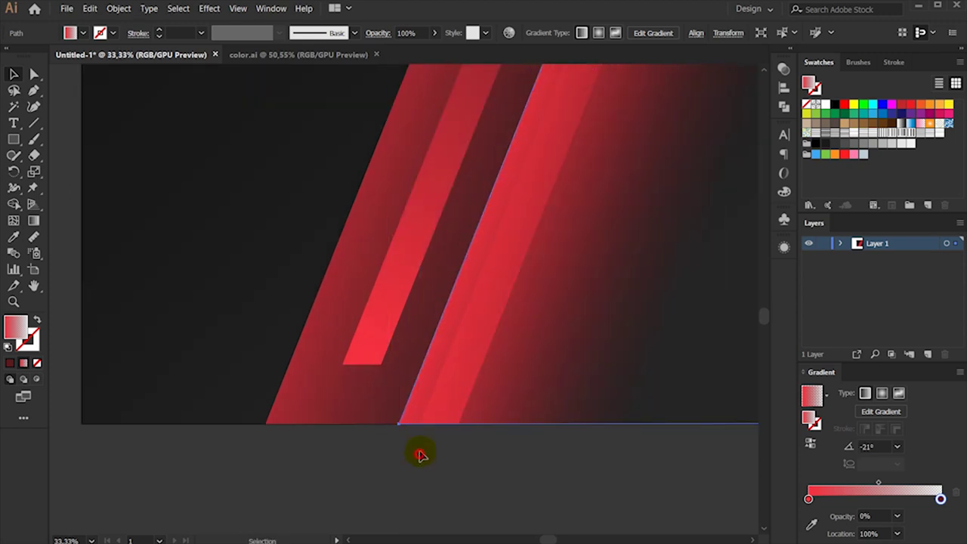
left_click(450, 403)
scroll(574, 250, "up", 3)
scroll(566, 270, "up", 3)
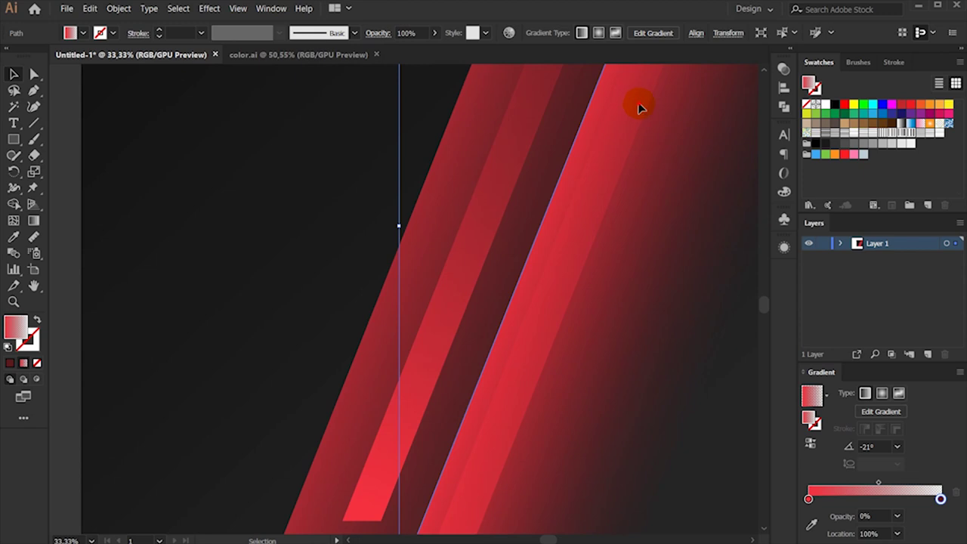
scroll(438, 366, "down", 1)
scroll(596, 163, "down", 2)
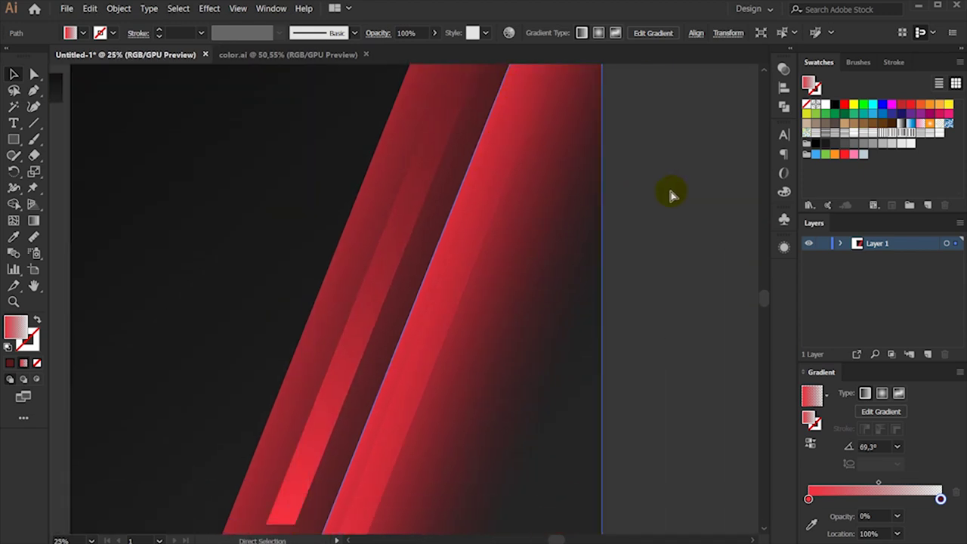
left_click(653, 370)
scroll(517, 300, "down", 3)
- Duplicate the stripe further right and bring the copy to the front
mouse_move(287, 367)
left_mouse_down()
mouse_move(333, 411)
mouse_move(324, 408)
left_mouse_up()
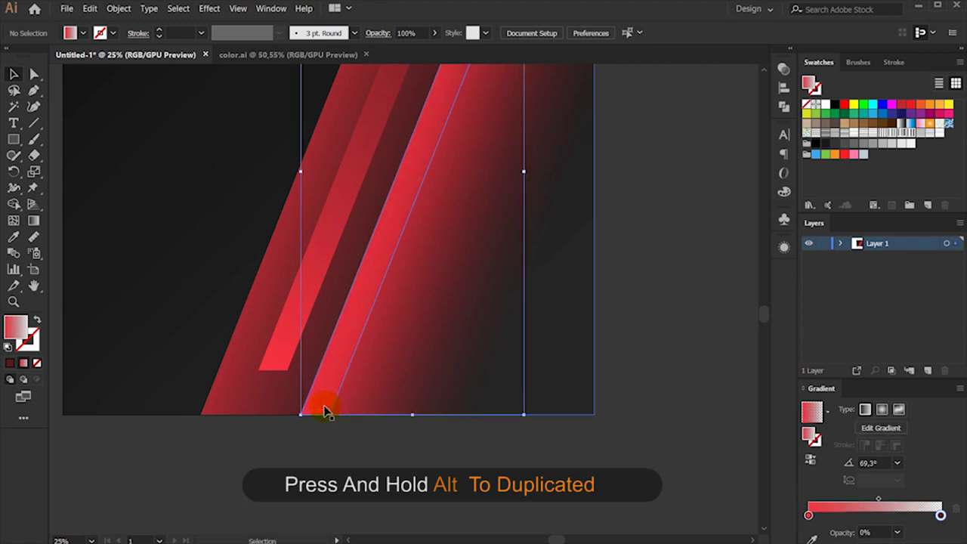
right_click(416, 205)
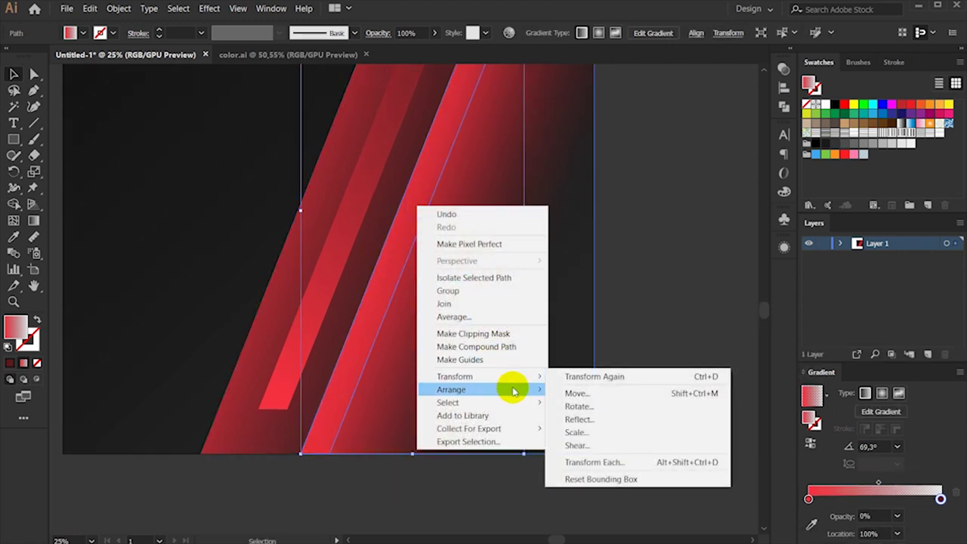
left_click(591, 392)
scroll(675, 284, "up", 1)
scroll(668, 278, "up", 1)
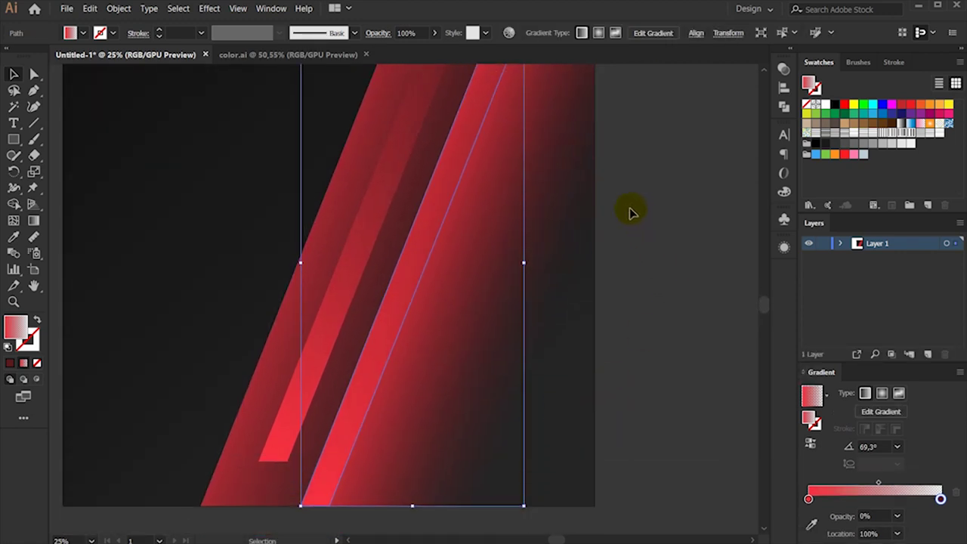
scroll(626, 222, "down", 1)
left_click_drag(626, 222, 600, 230)
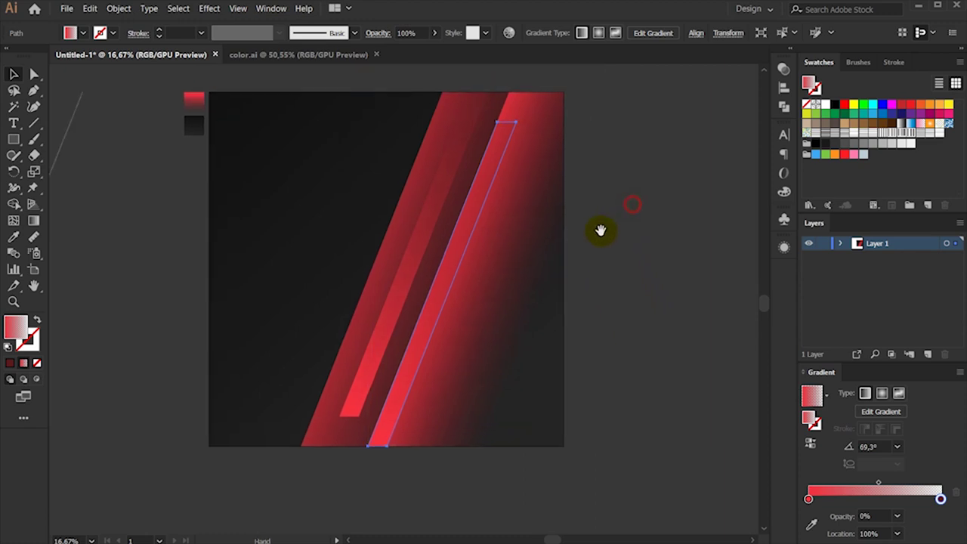
- Reverse the copied stripe's gradient
left_click(809, 446)
left_click(639, 339)
left_click(470, 173)
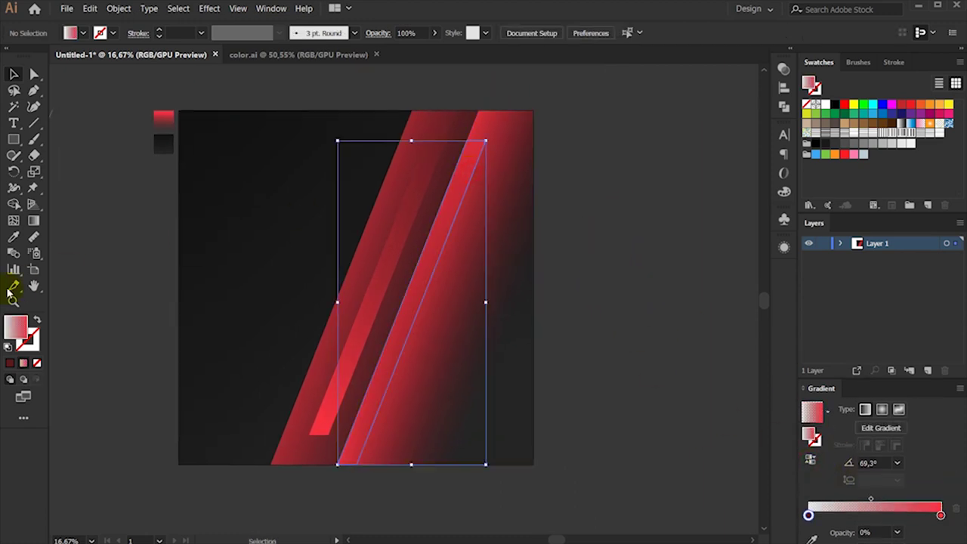
- Redraw the thin stripe's gradient shorter so it glows bright red
left_click(33, 220)
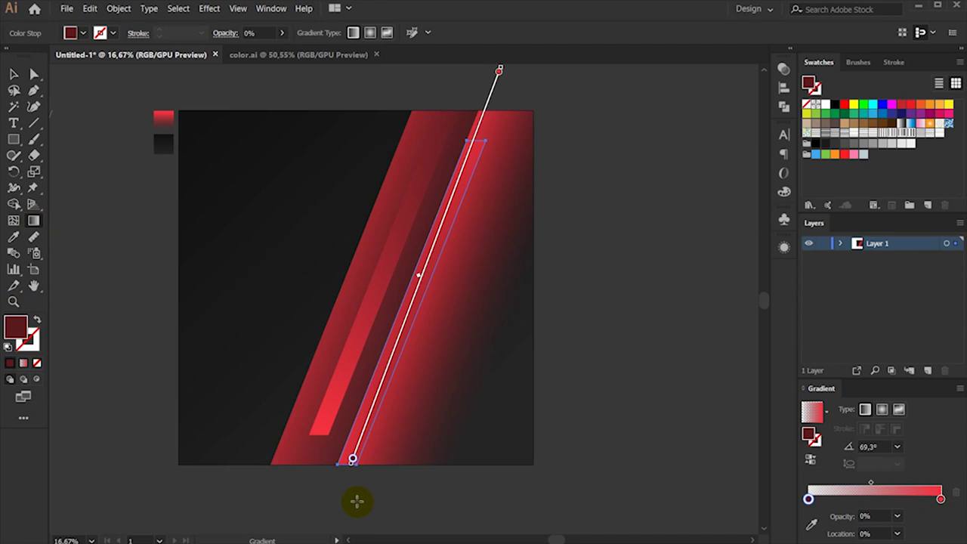
left_click_drag(352, 455, 443, 221)
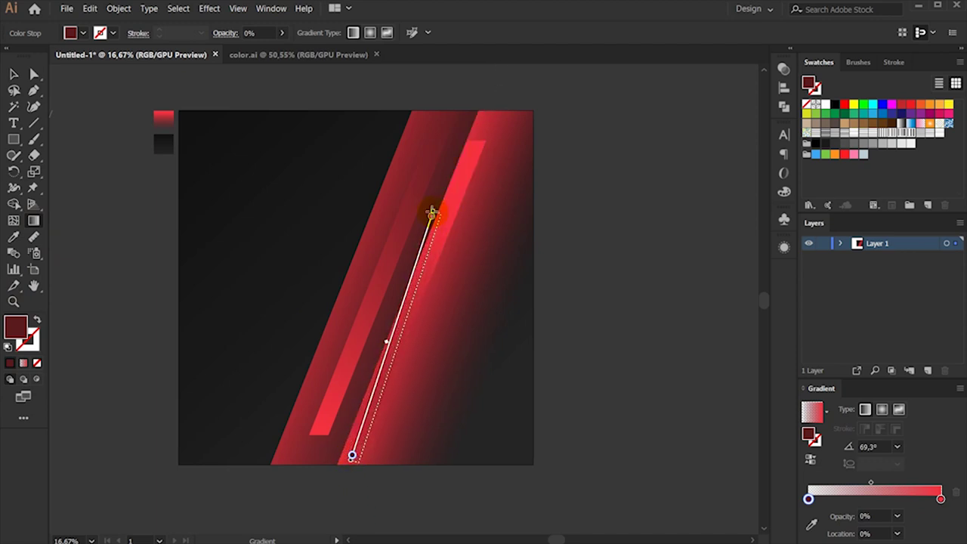
key("v")
left_click(642, 173)
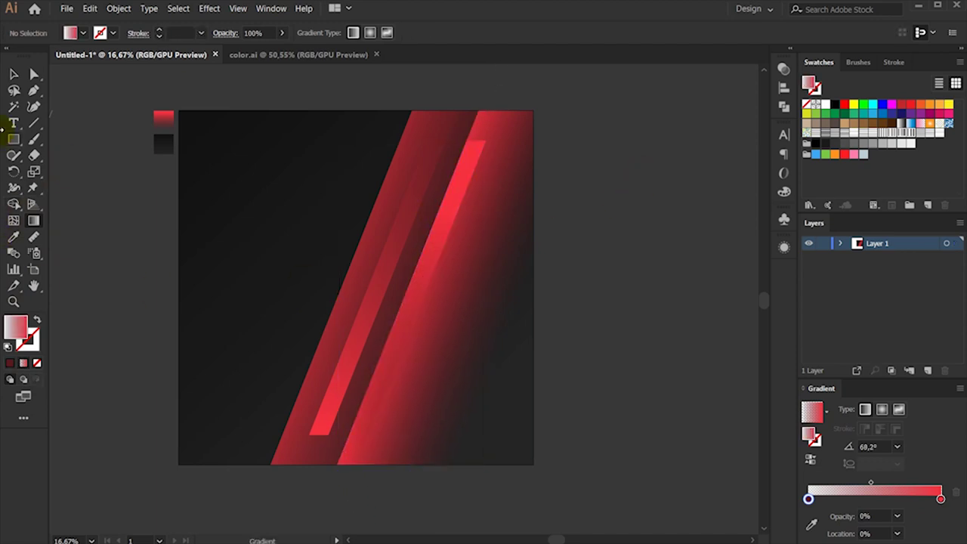
- Move the right panel's first colour stop to 9.25% and redraw its gradient across its width
left_click(475, 205)
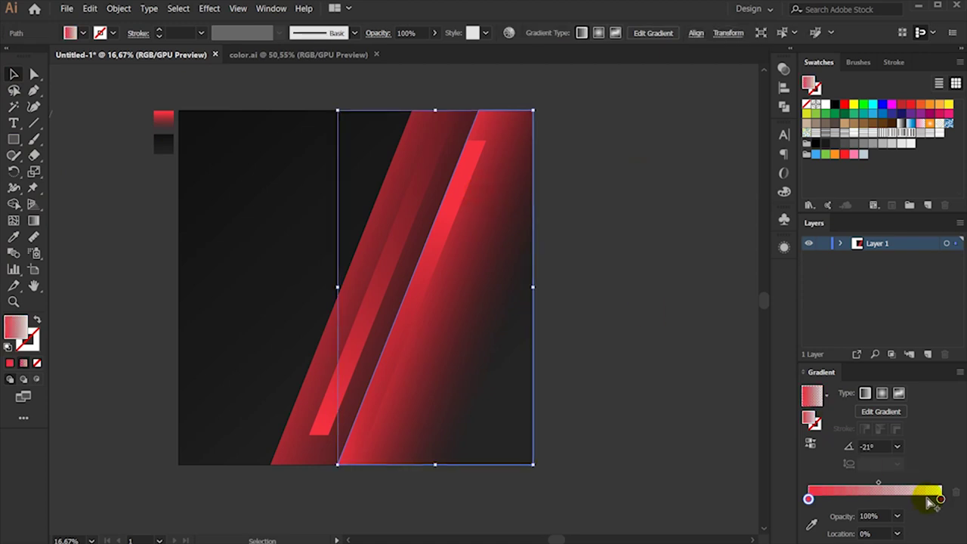
mouse_move(808, 499)
left_mouse_down()
mouse_move(820, 499)
mouse_move(807, 498)
left_mouse_up()
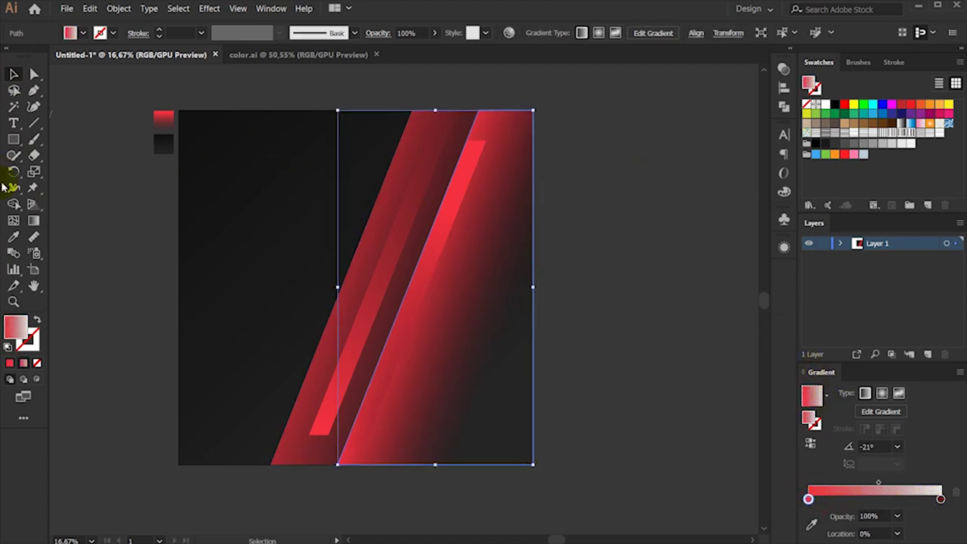
left_click(34, 221)
left_click_drag(383, 234, 553, 310)
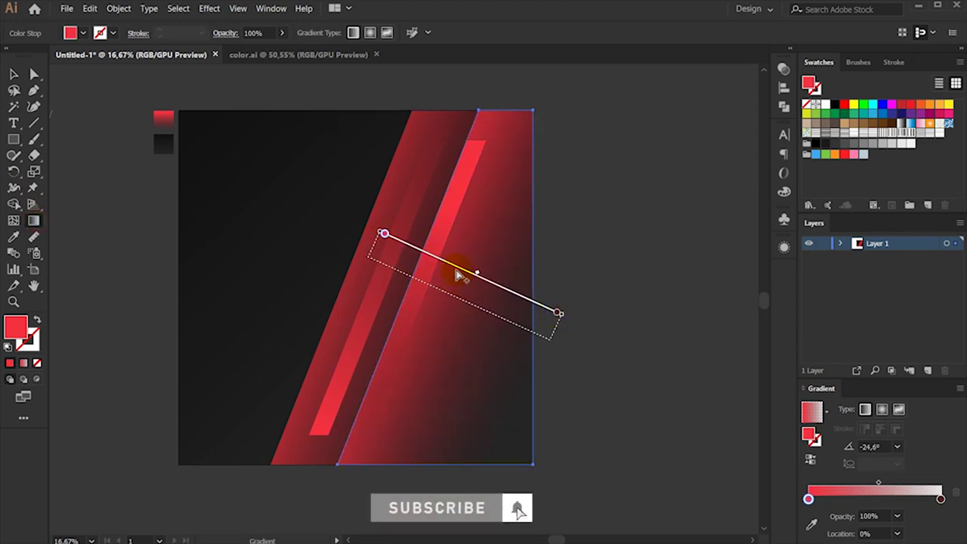
key("v")
left_click(651, 210)
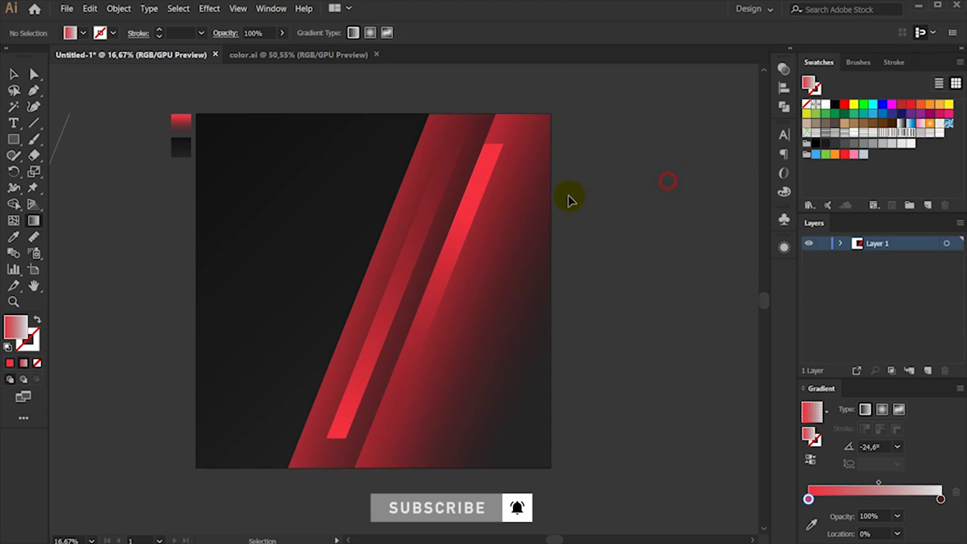
- Shift the red slanted shape's gradient up and left
left_click(422, 192)
key("g")
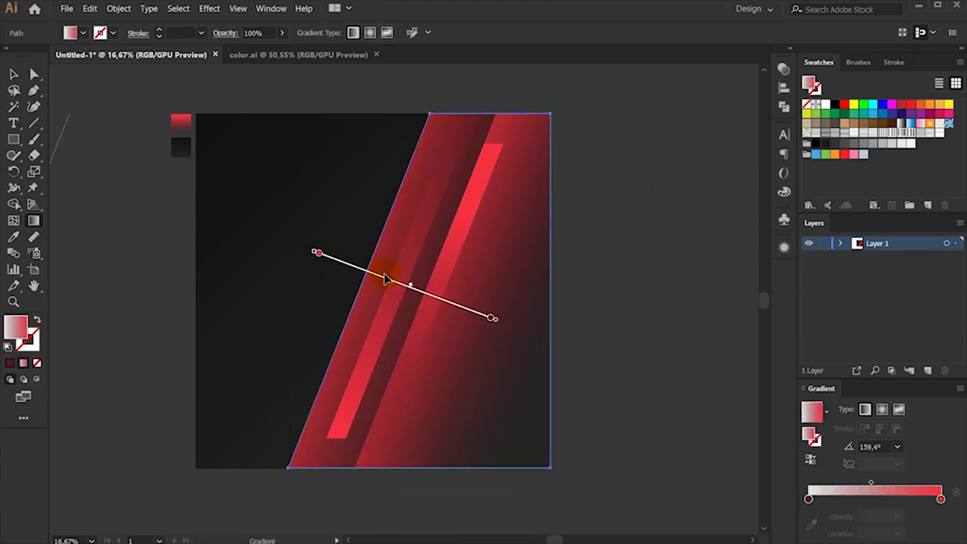
left_click_drag(383, 281, 372, 277)
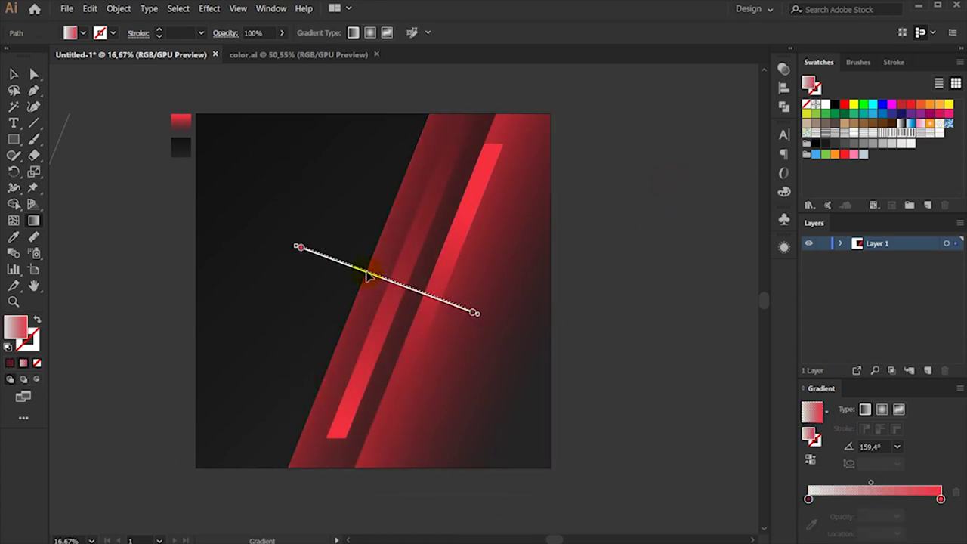
left_click(612, 159)
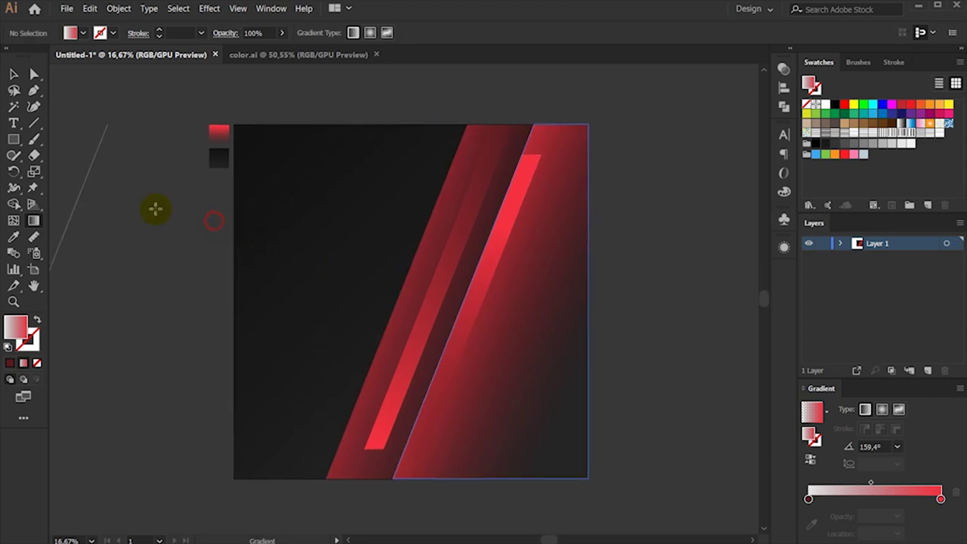
left_click(12, 72)
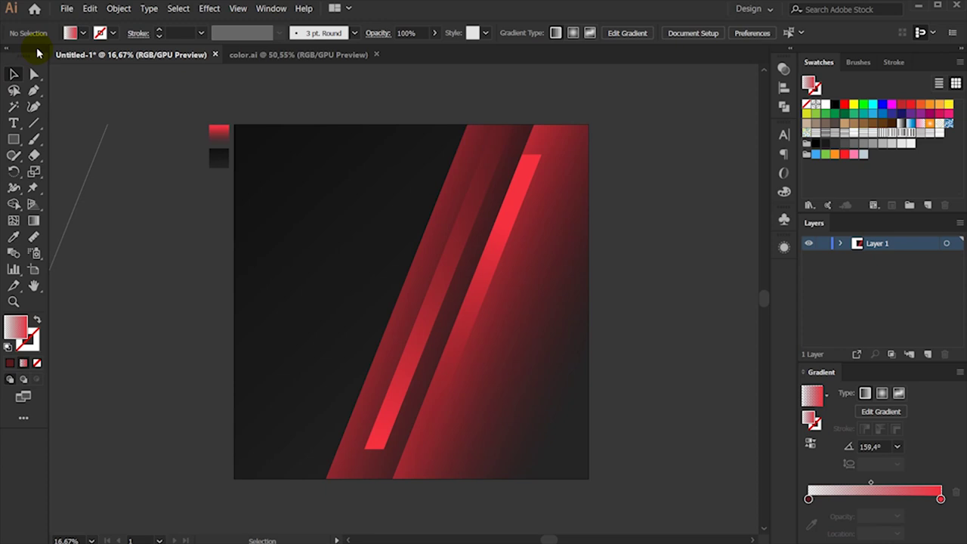
- Duplicate a red stripe to the left and erase its lower-left part
mouse_move(451, 264)
left_mouse_down()
mouse_move(406, 246)
mouse_move(406, 268)
mouse_move(371, 269)
left_mouse_up()
left_click(34, 155)
mouse_move(413, 502)
left_mouse_down()
mouse_move(141, 425)
mouse_move(133, 390)
left_mouse_up()
left_click(13, 73)
- Place another copy down-right and stretch the stripe's top point upward
left_click_drag(360, 221, 388, 253)
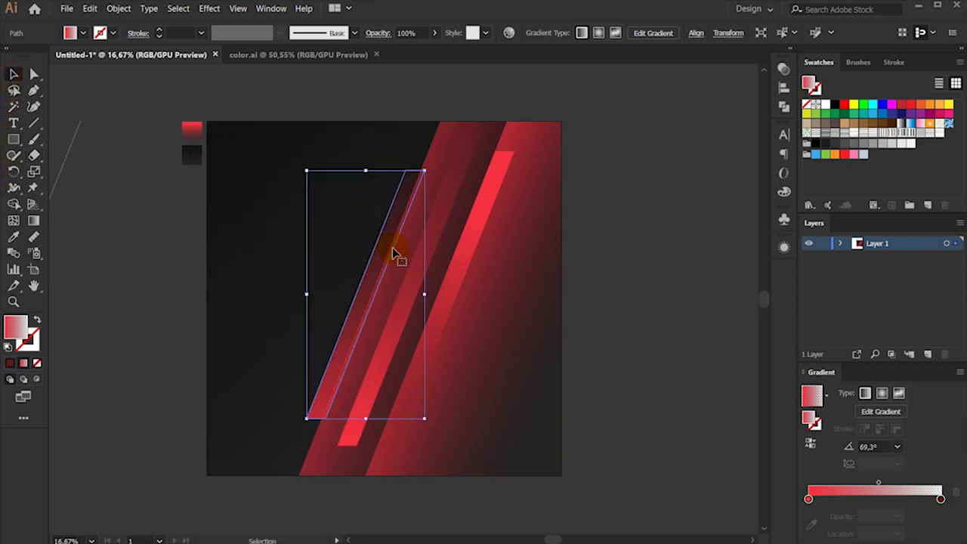
left_click(647, 226)
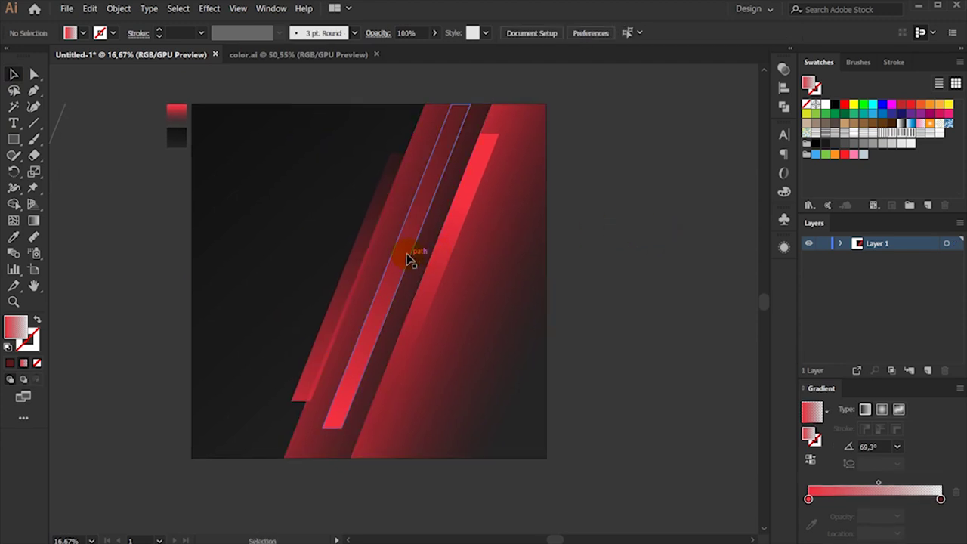
left_click(394, 181)
left_click_drag(408, 151, 415, 138)
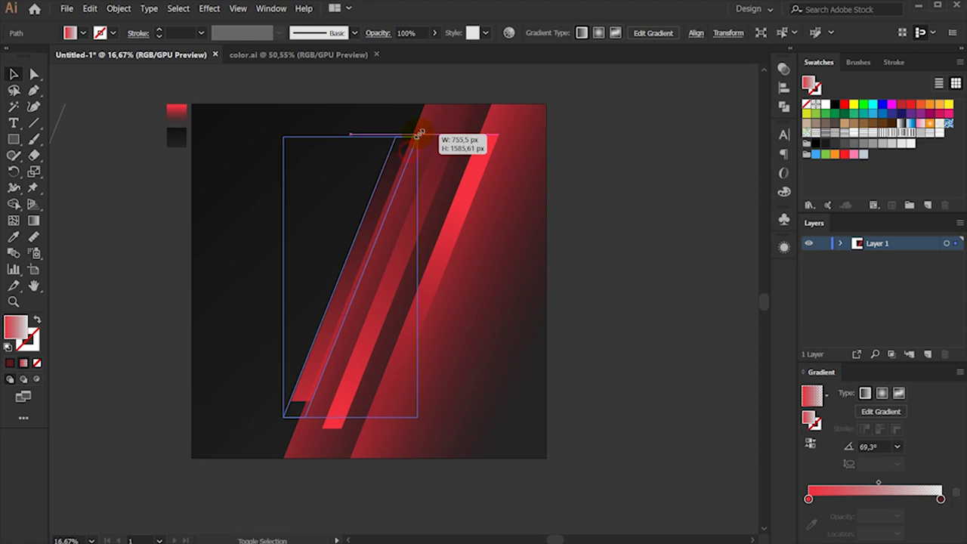
left_click(596, 309)
- Reverse the left stripe's gradient
left_click(325, 338)
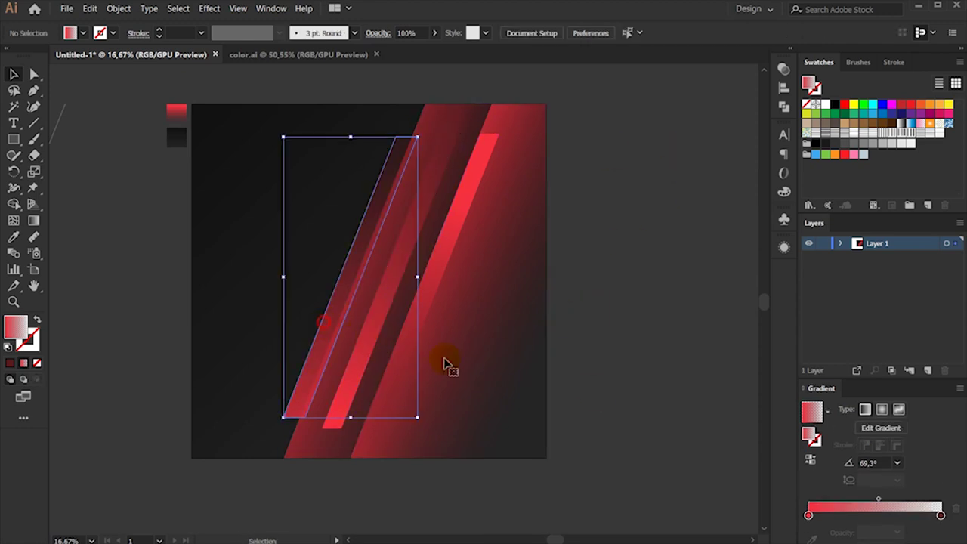
left_click(810, 458)
left_click(652, 342)
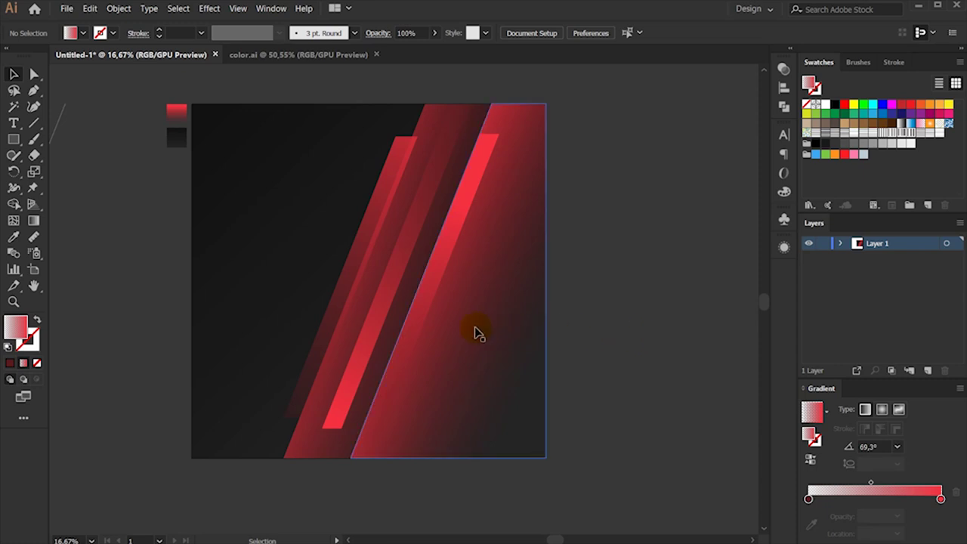
left_click(358, 236)
left_click(138, 200)
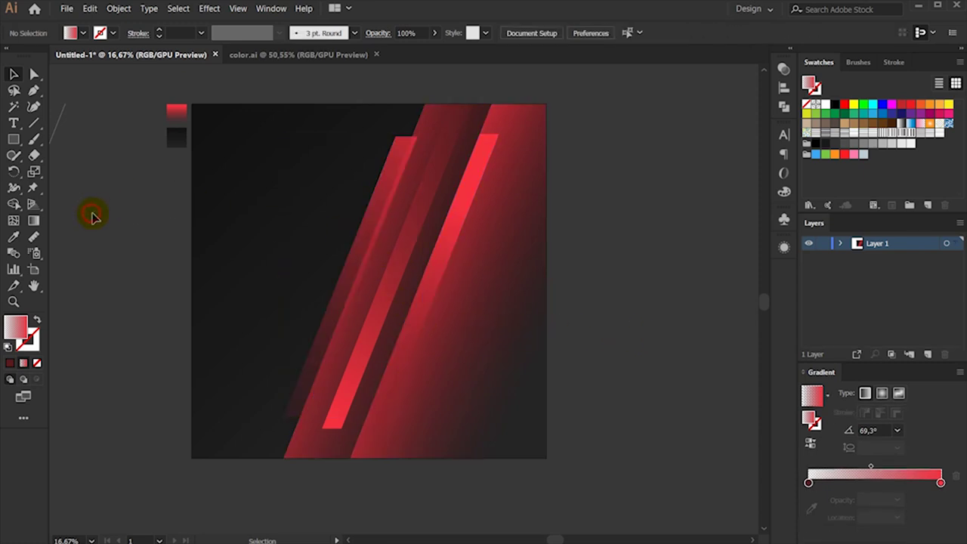
scroll(151, 205, "left", 2)
left_click(33, 122)
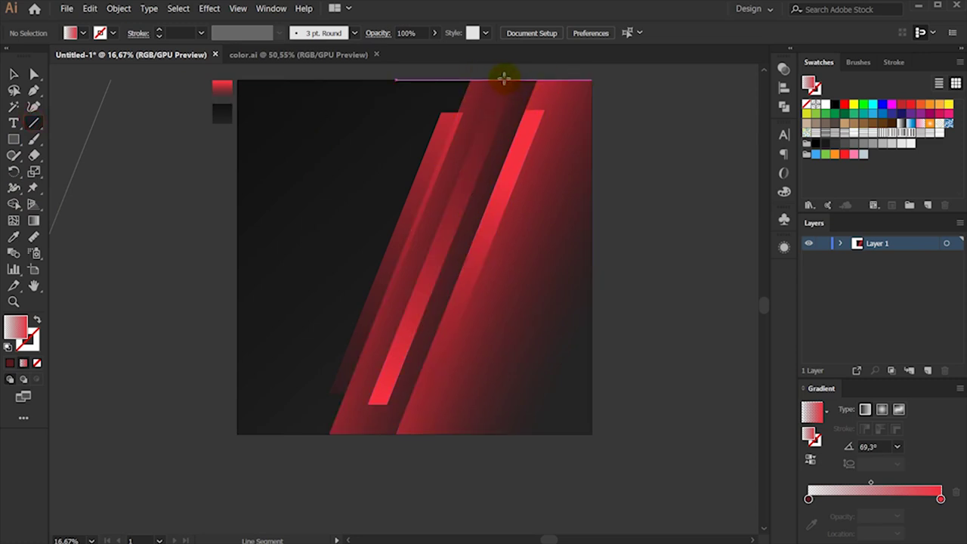
- Draw a thin line from the bright stripe's top to its lower end with a white stroke
left_click_drag(498, 80, 496, 83)
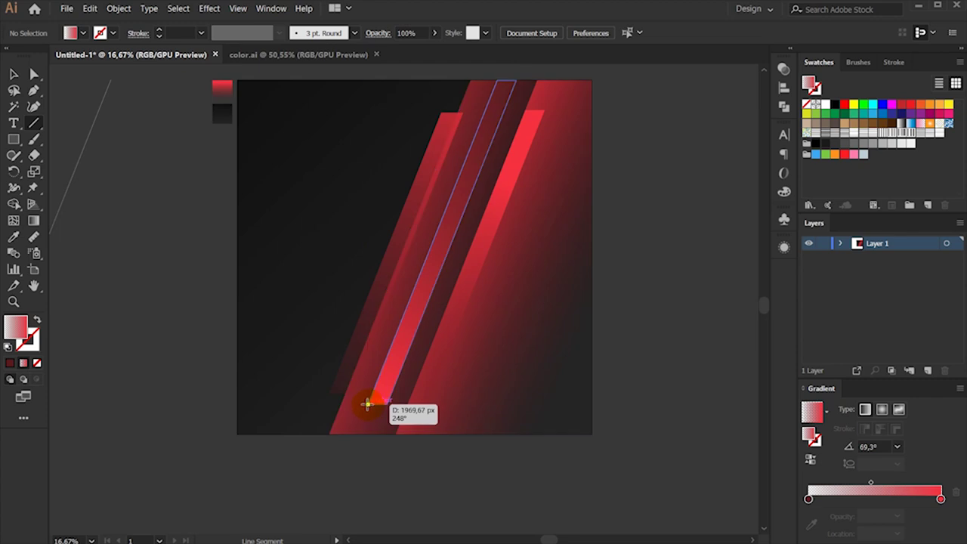
left_click_drag(361, 431, 368, 404)
left_click(12, 75)
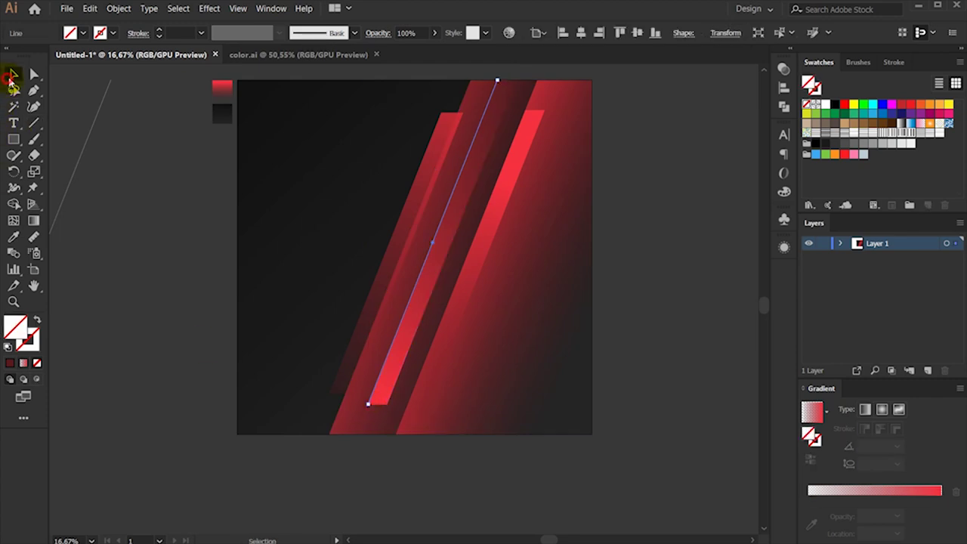
left_click(112, 33)
left_click(166, 234)
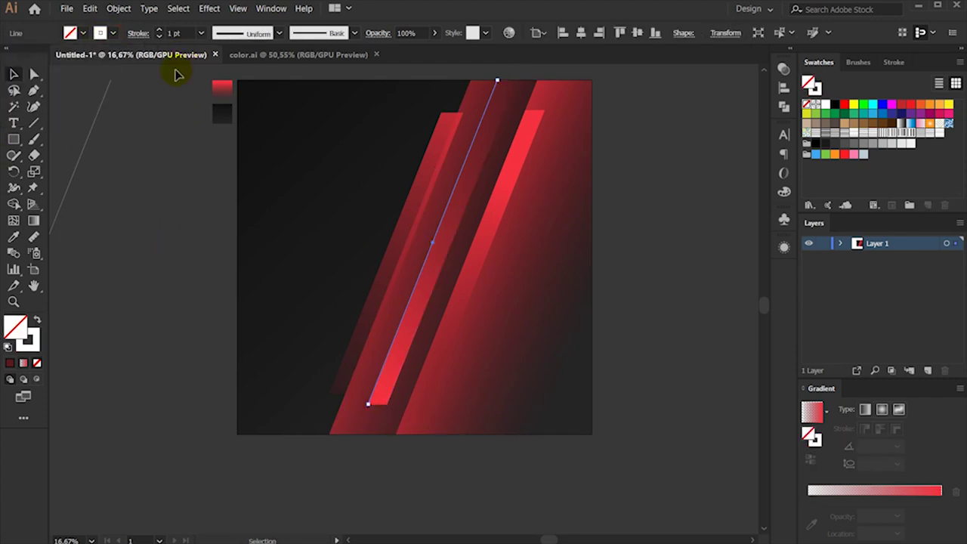
left_click(155, 204)
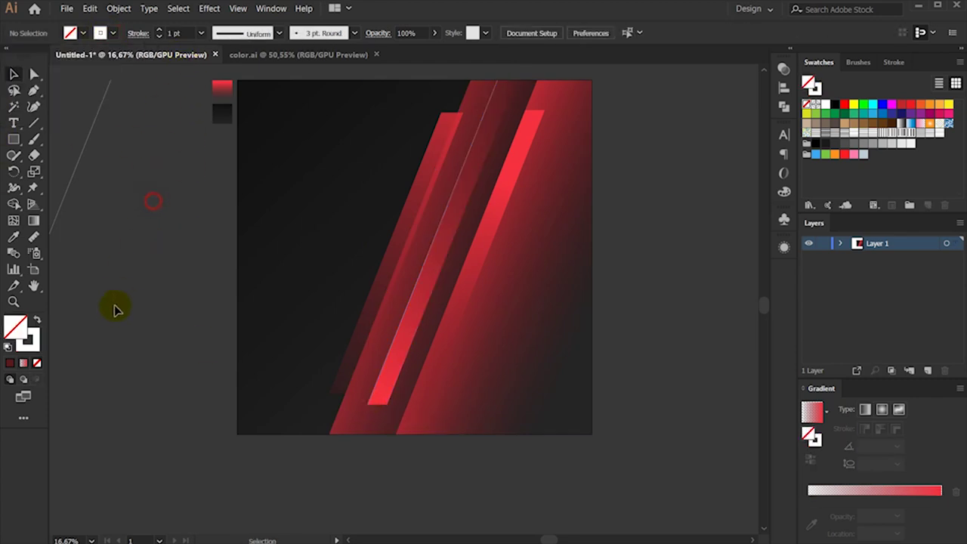
- Draw a second line from the bright stripe's top corner to the artboard's bottom edge
left_click(476, 126)
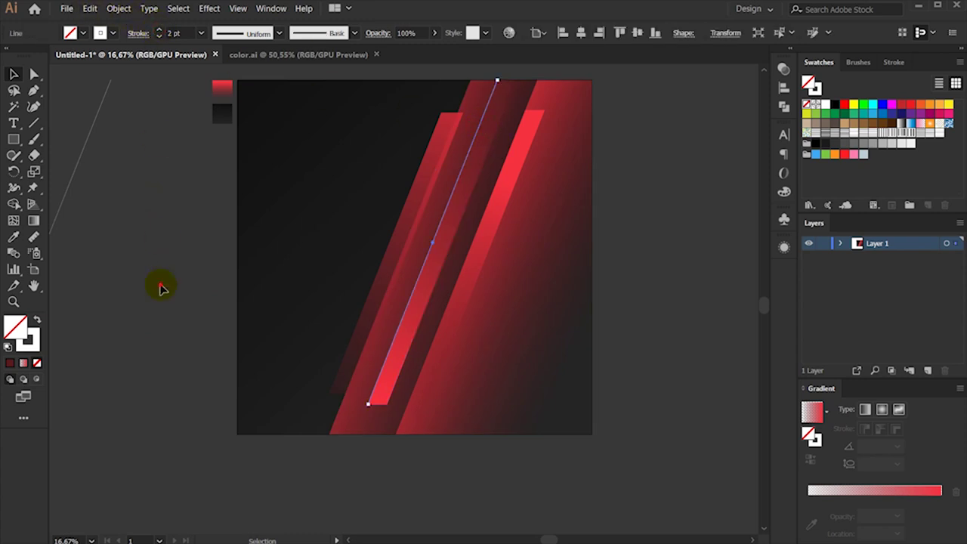
left_click(162, 278)
left_click(36, 124)
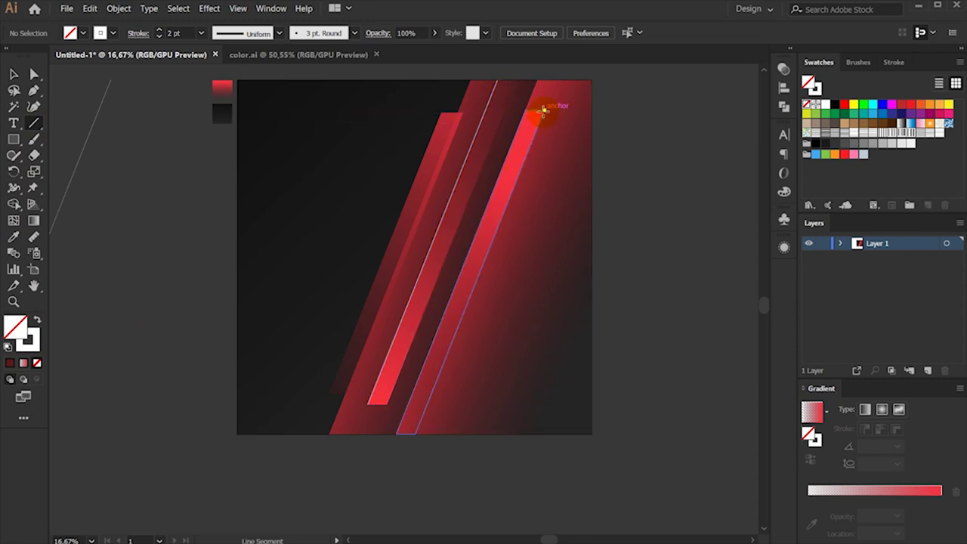
left_click_drag(543, 110, 487, 268)
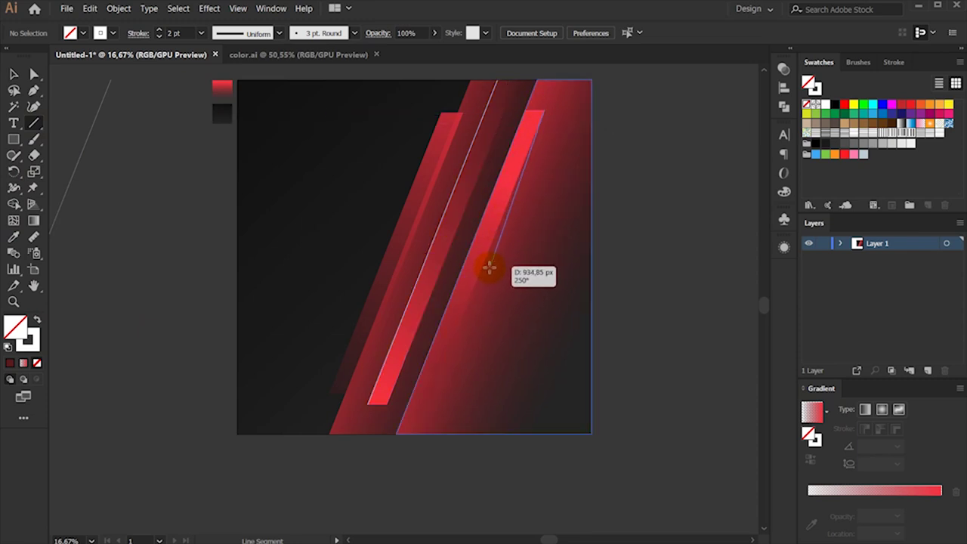
left_click_drag(488, 269, 414, 434)
left_click(13, 73)
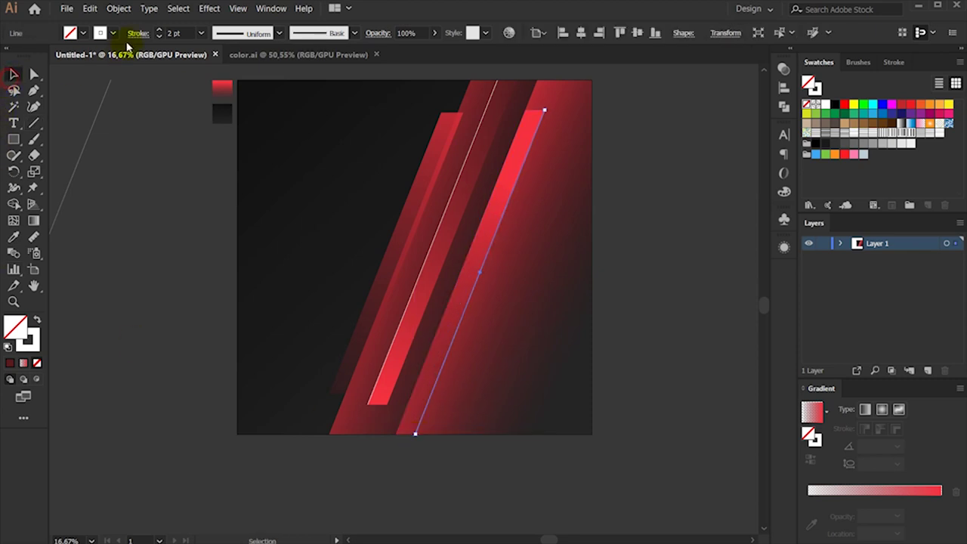
left_click(26, 344)
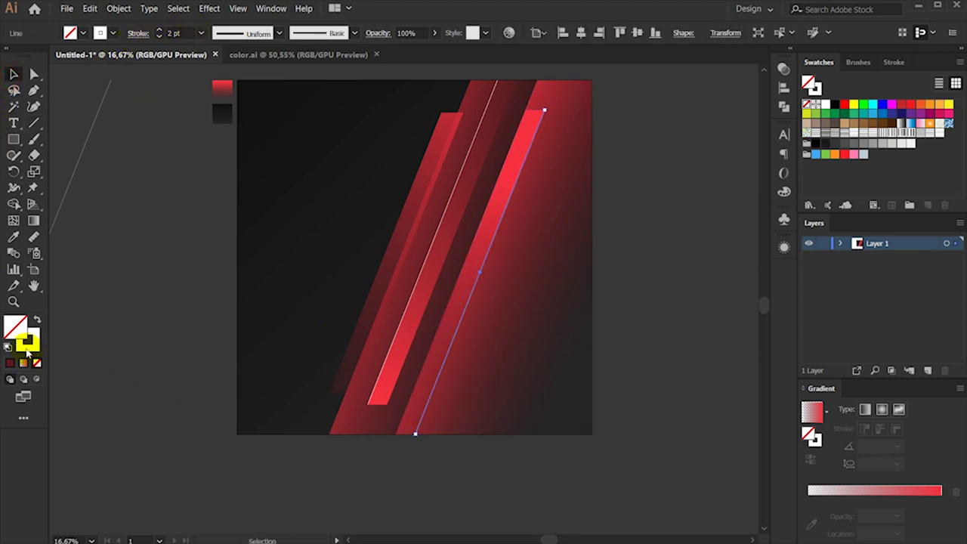
- Give the line's stroke the White, Black gradient preset and Screen blend mode
left_click(784, 191)
left_click(827, 414)
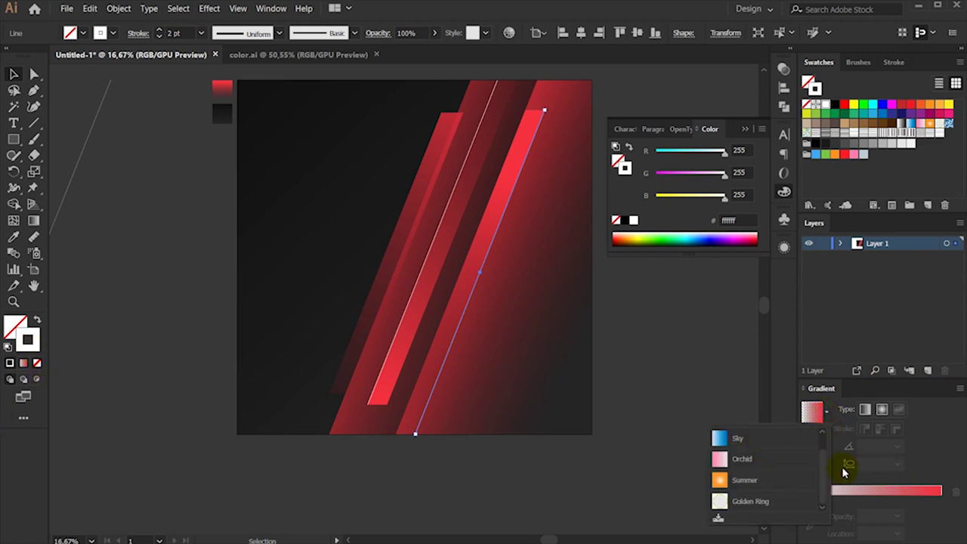
scroll(820, 447, "up", 2)
left_click(816, 442)
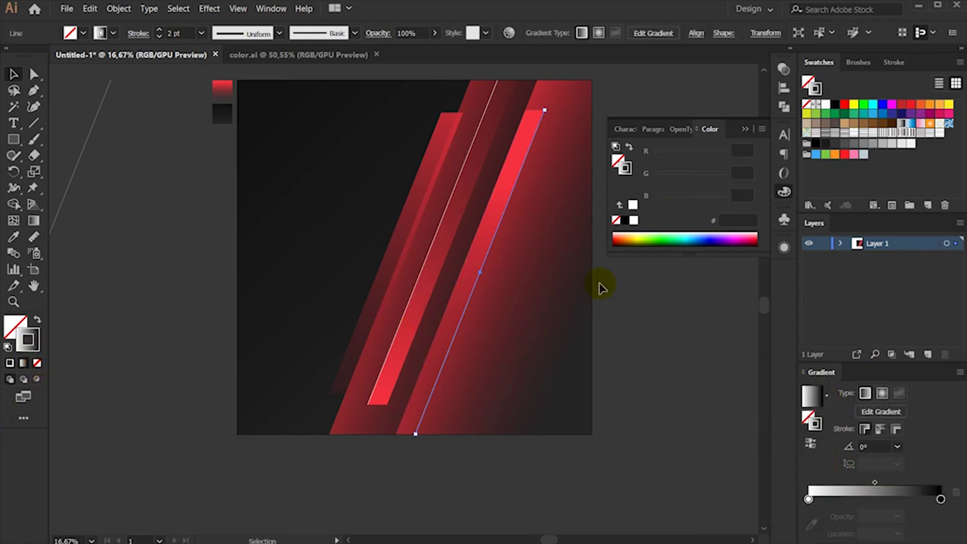
left_click(377, 33)
left_click(257, 56)
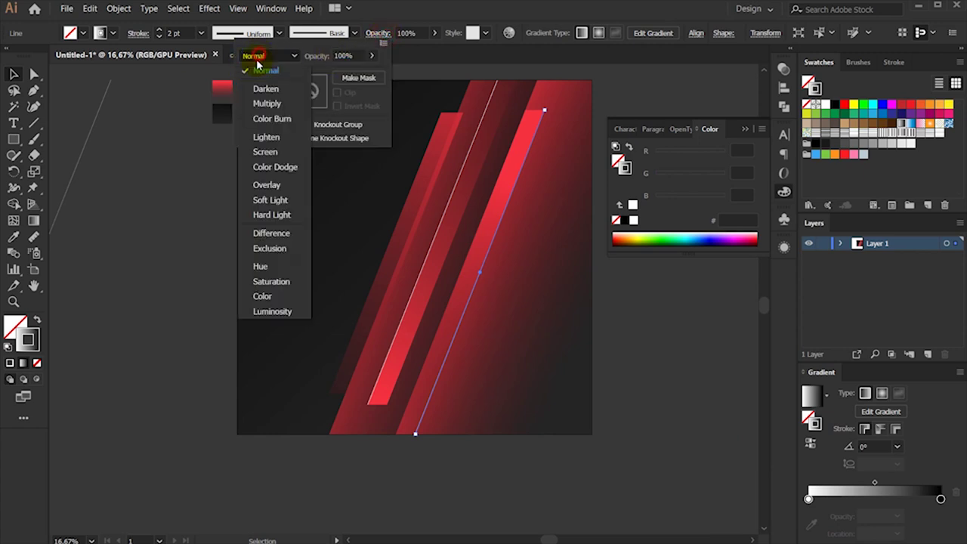
left_click(264, 151)
left_click(156, 264)
- Reverse the glowing line's gradient and eyedrop its stroke onto the left-stripe line
left_click(444, 367)
left_click(809, 443)
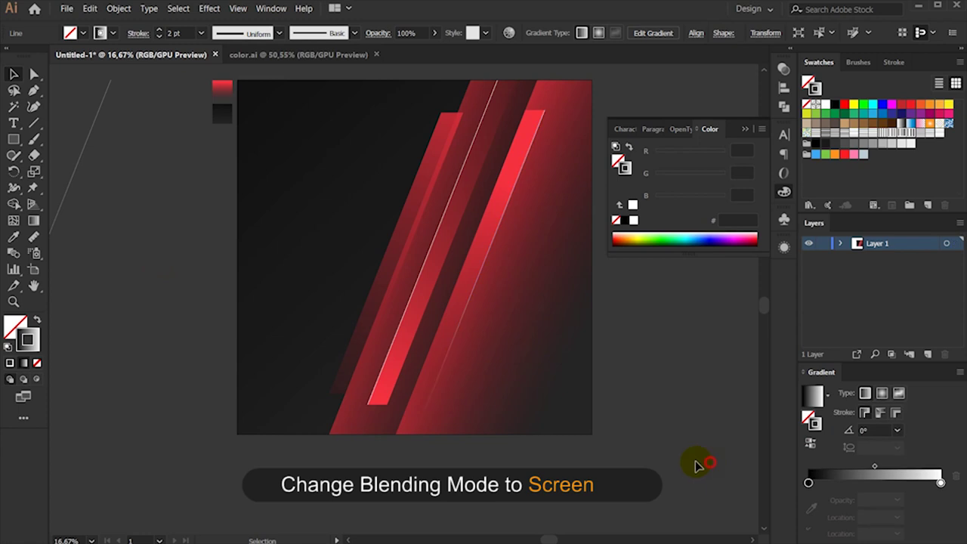
left_click(696, 465)
left_click(456, 212)
left_click(12, 235)
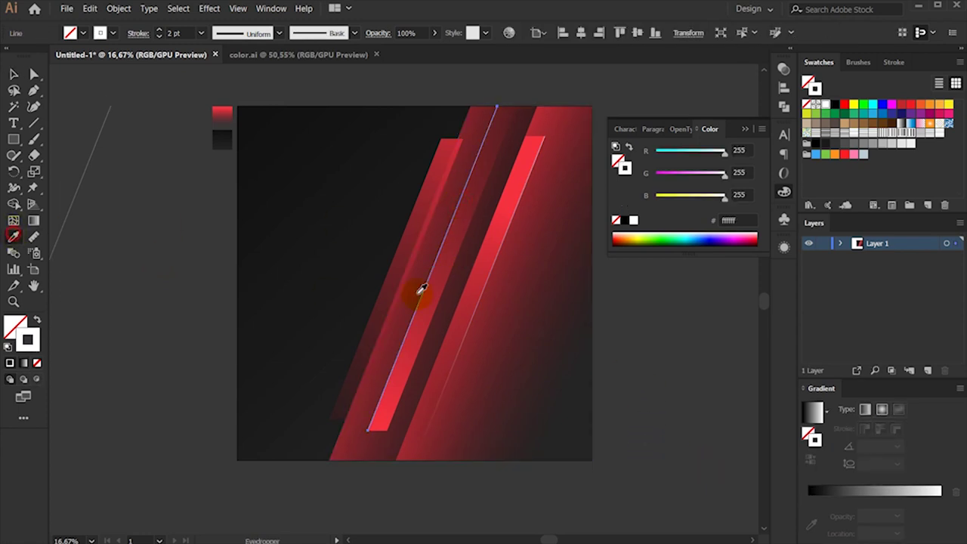
left_click(496, 268)
left_click(12, 73)
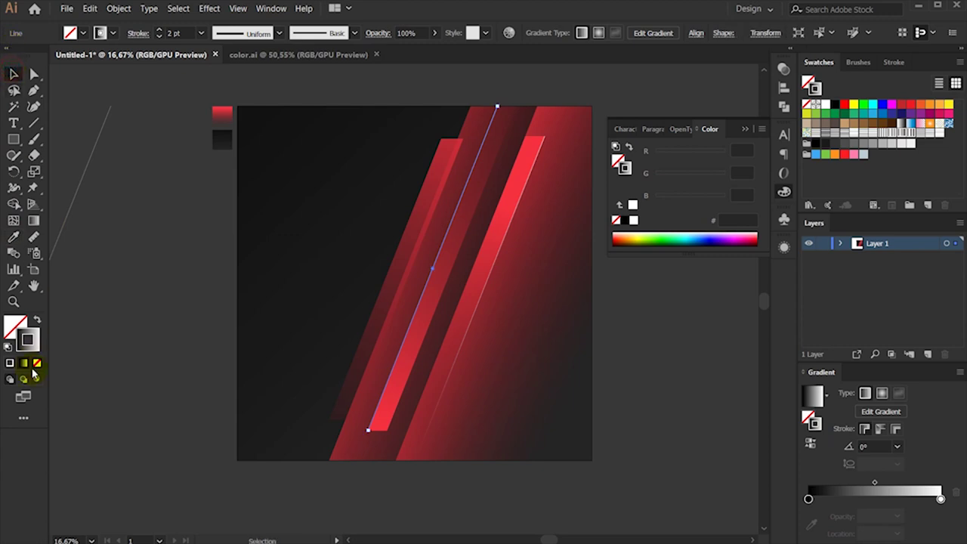
left_click(173, 334)
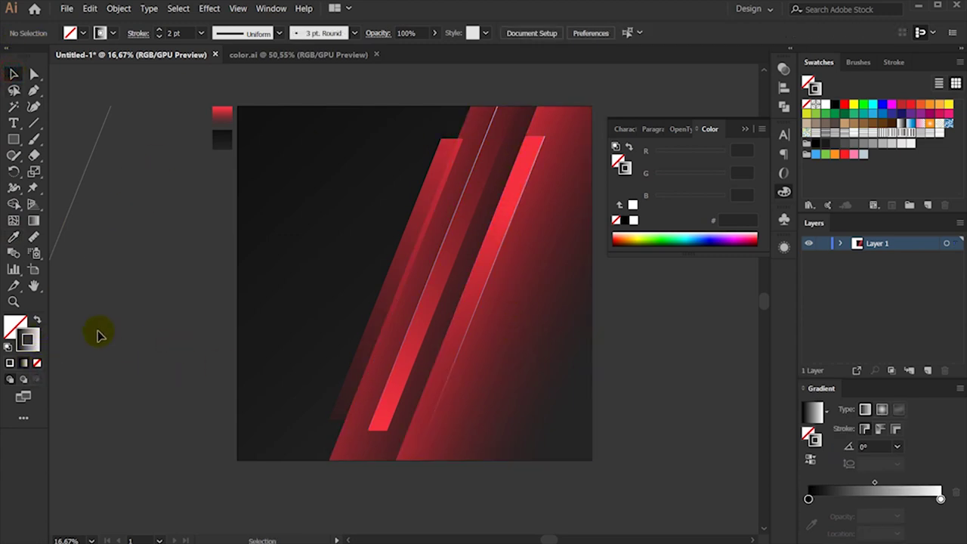
- Move the spare diagonal line to the right of the artboard
scroll(102, 336, "up", 1)
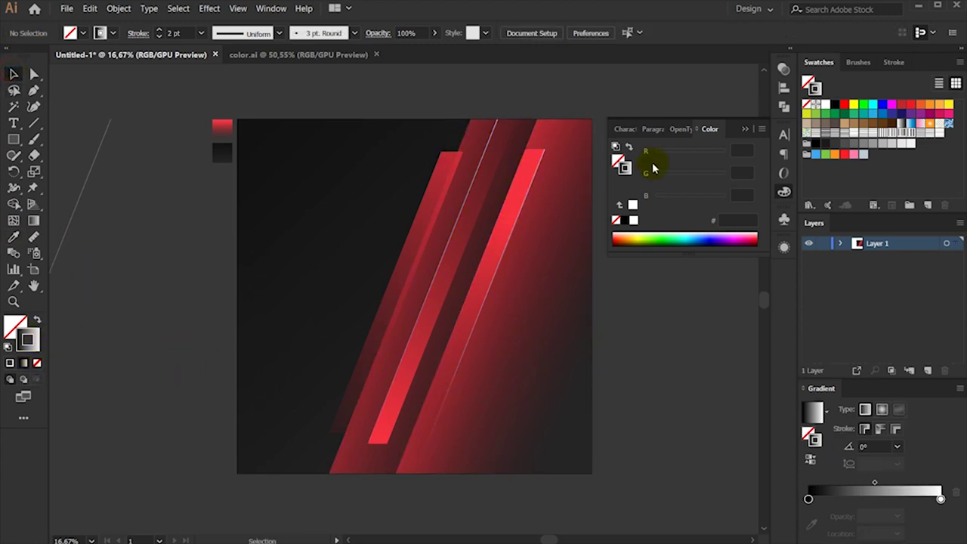
left_click(743, 129)
scroll(612, 296, "down", 1)
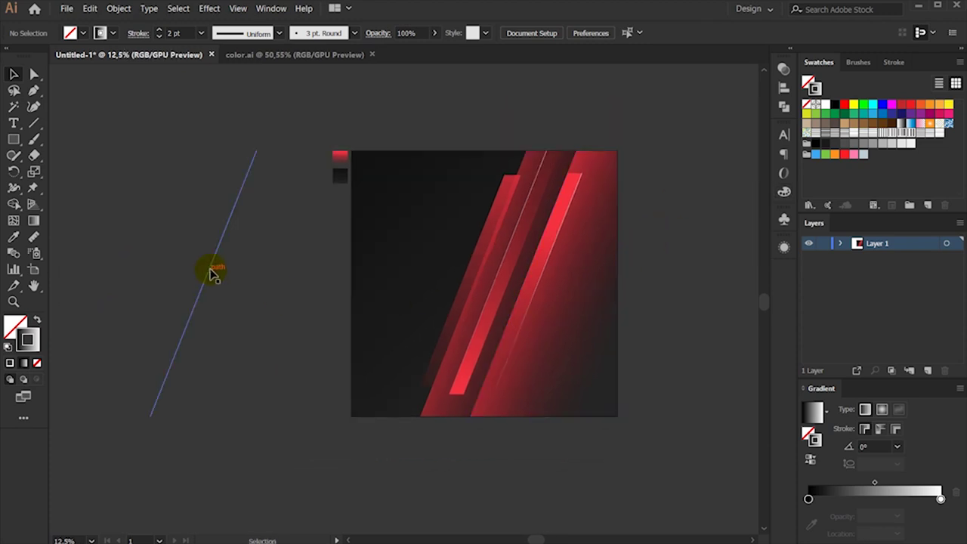
left_click_drag(211, 266, 694, 268)
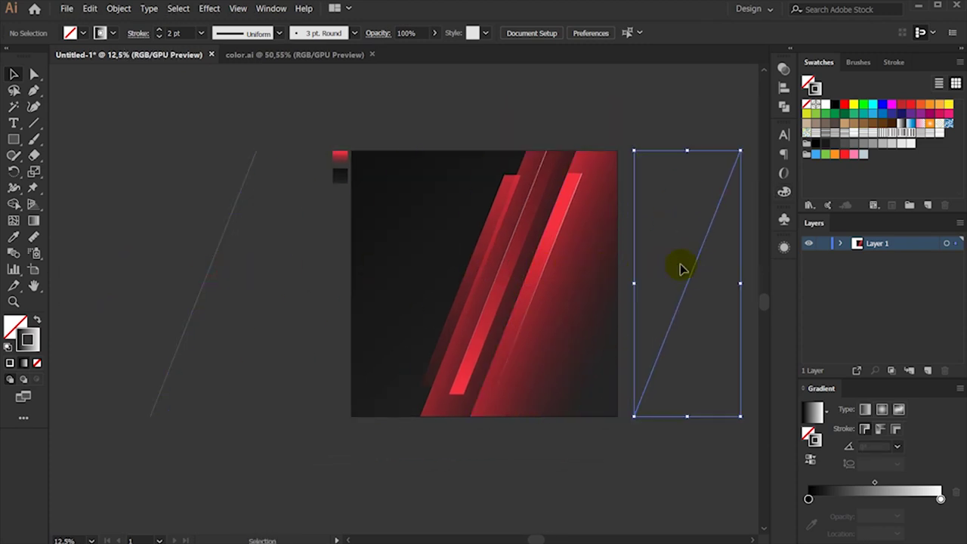
scroll(552, 212, "right", 3)
scroll(594, 237, "up", 1)
- Give the spare diagonal line a 250 pt stroke and outline it into a filled white shape
left_click(574, 247)
left_click_drag(568, 248, 454, 170)
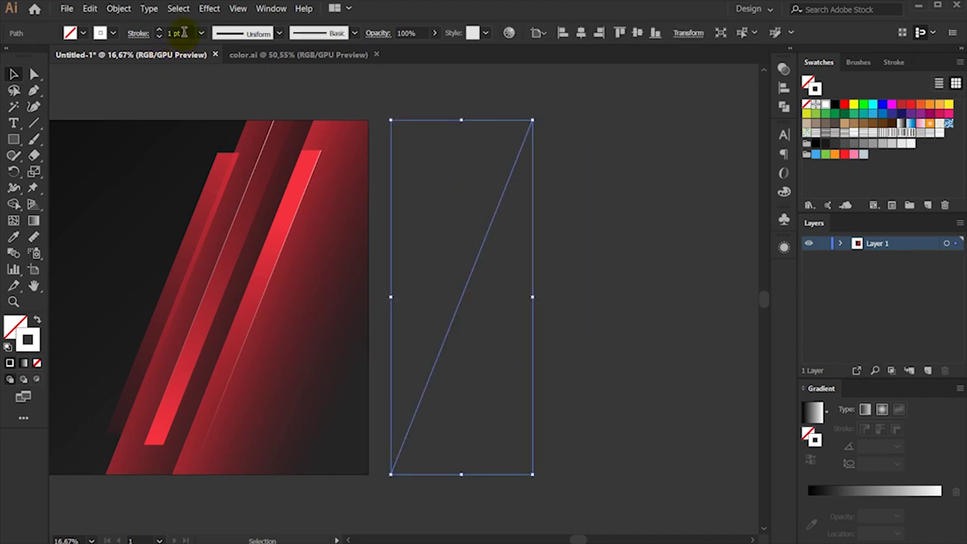
left_click(192, 33)
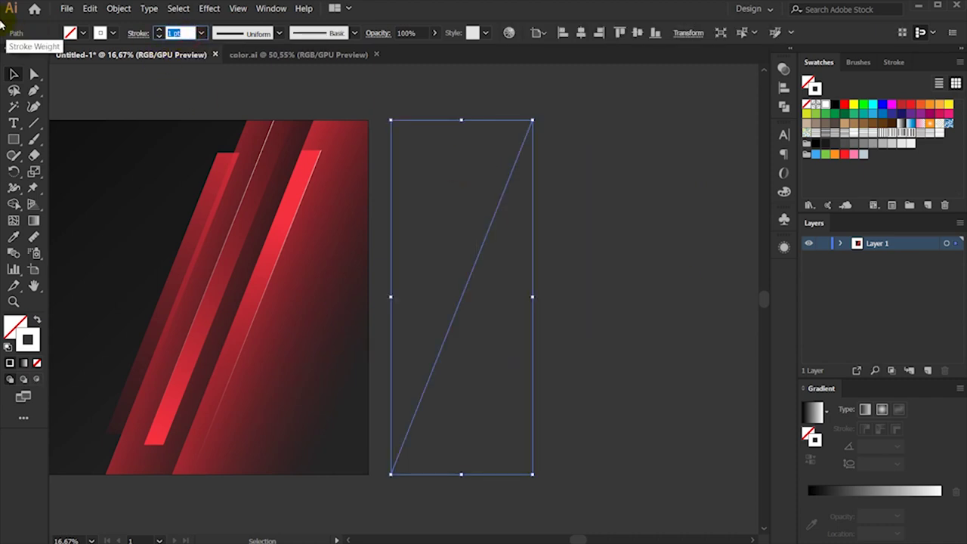
type("500")
key("Return")
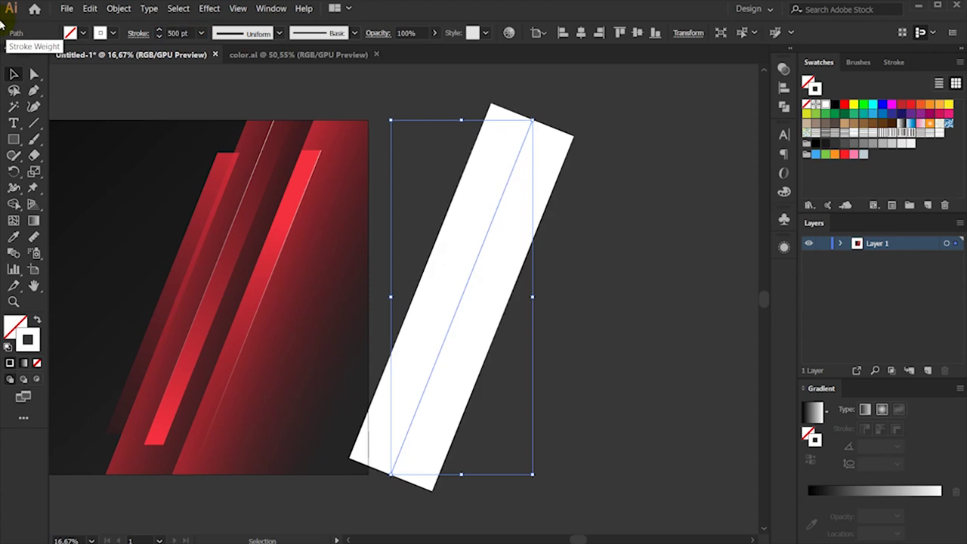
left_click(185, 33)
type("300")
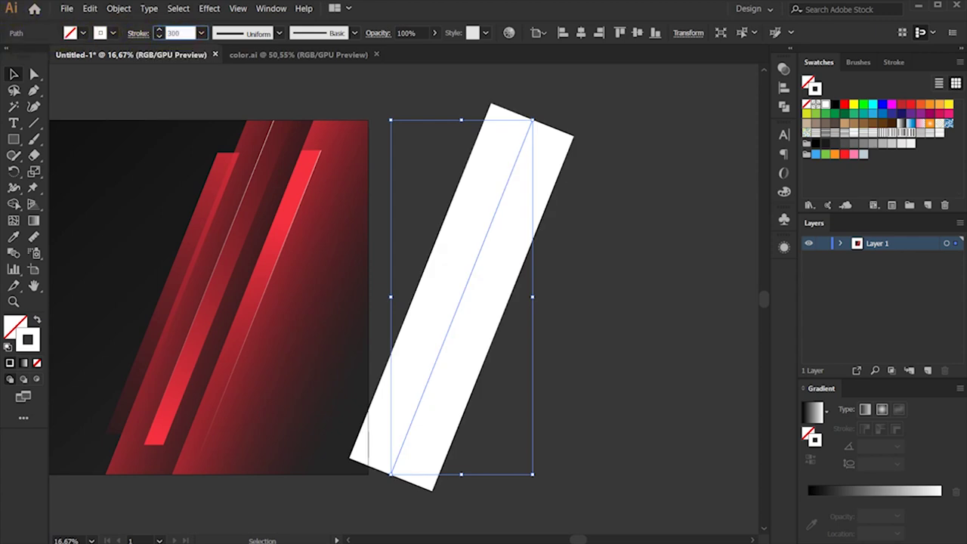
key("Return")
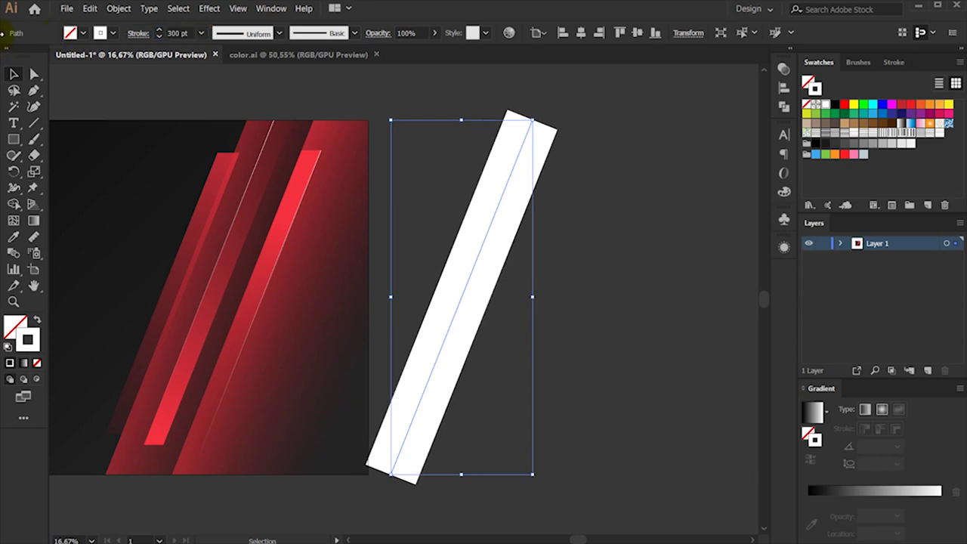
left_click(193, 33)
type("250")
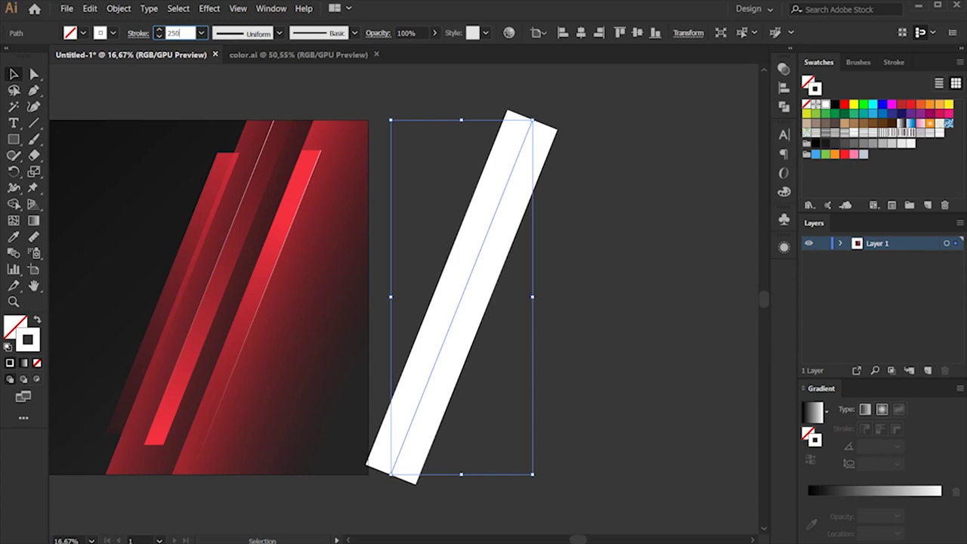
key("Return")
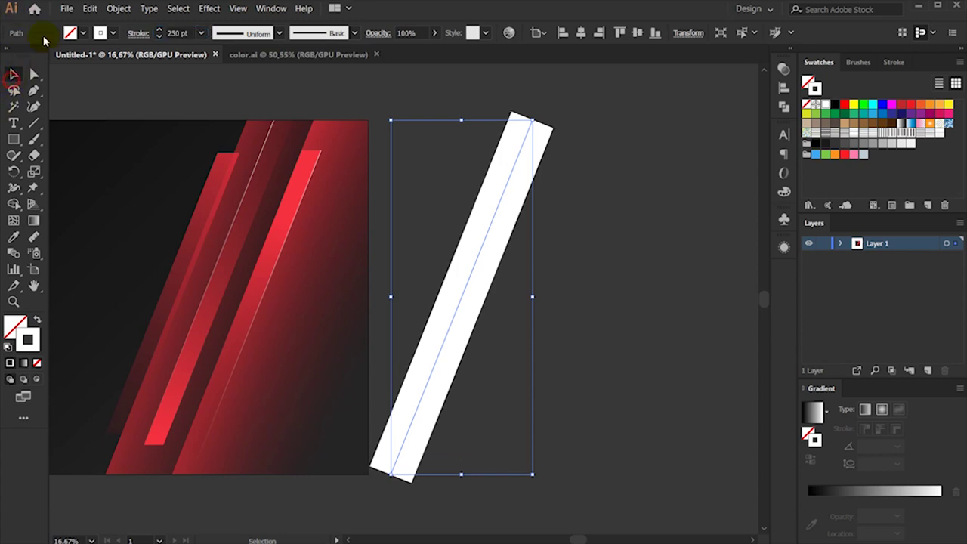
left_click(119, 8)
mouse_move(130, 276)
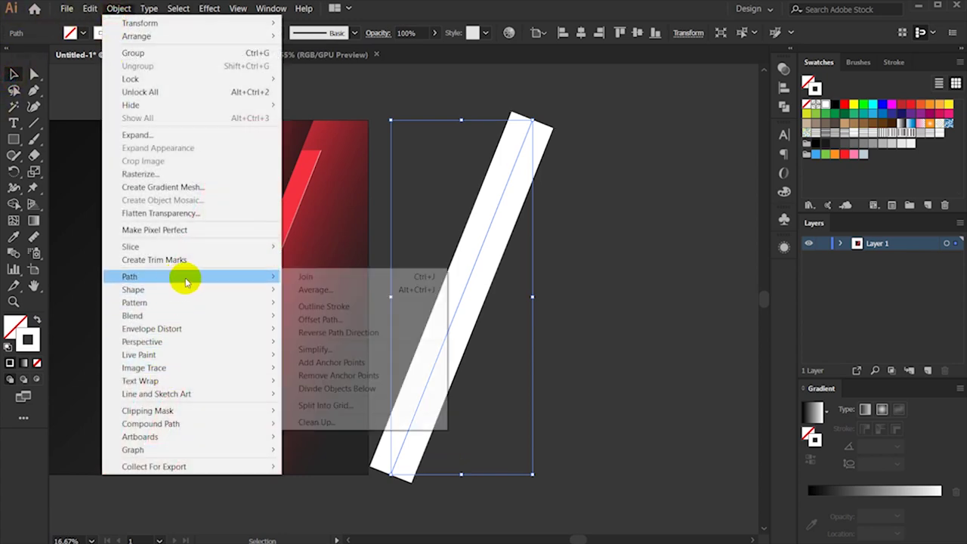
left_click(336, 306)
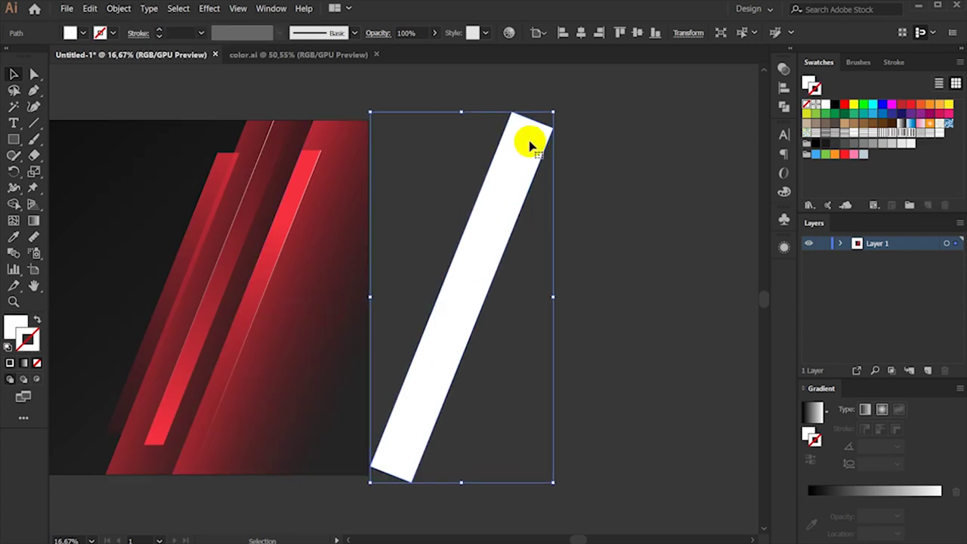
- Erase the lower and top ends of the white band
left_click(34, 155)
scroll(498, 449, "down", 1)
left_click_drag(635, 507, 219, 286)
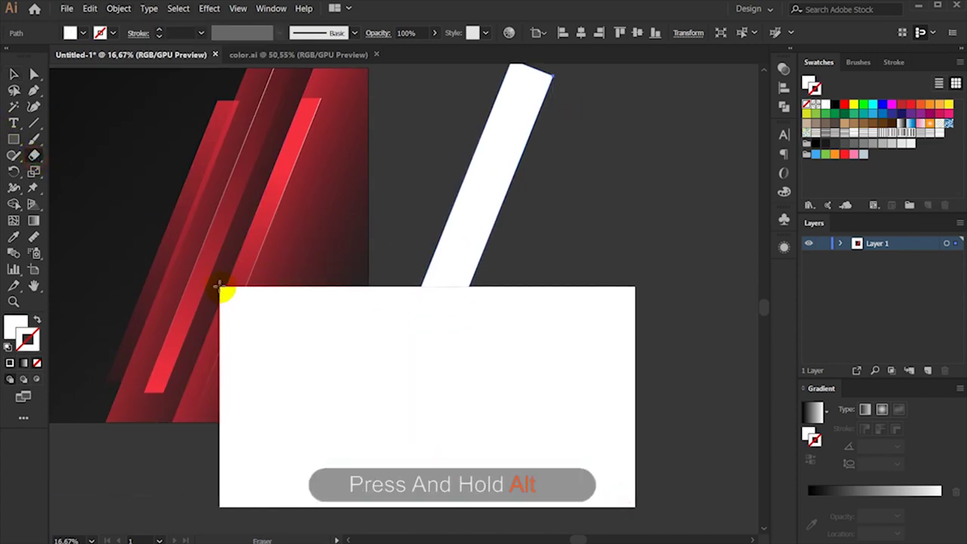
scroll(410, 280, "up", 2)
left_click_drag(466, 97, 626, 165)
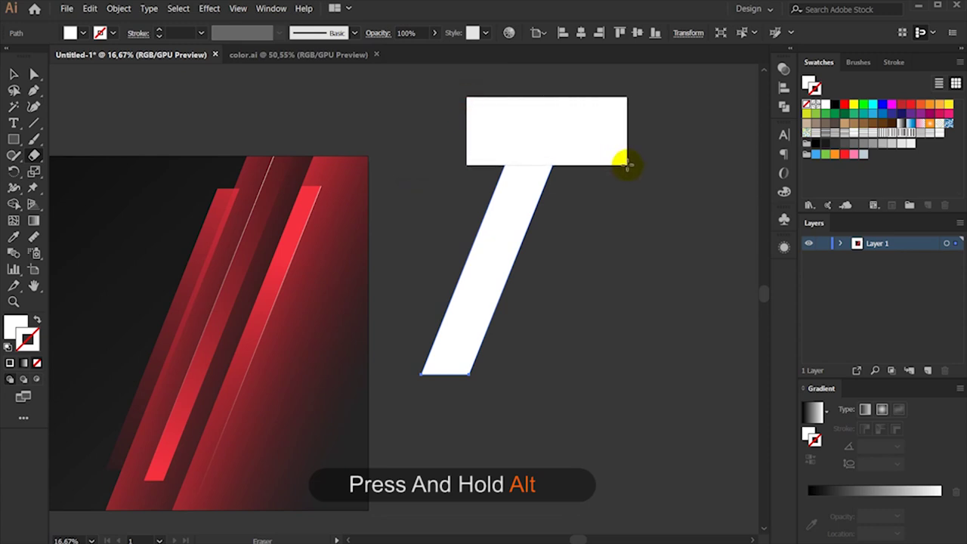
scroll(205, 194, "left", 3)
left_click(13, 73)
- Move a copy of the white band onto the red artwork and bring it to the front
left_click(593, 195)
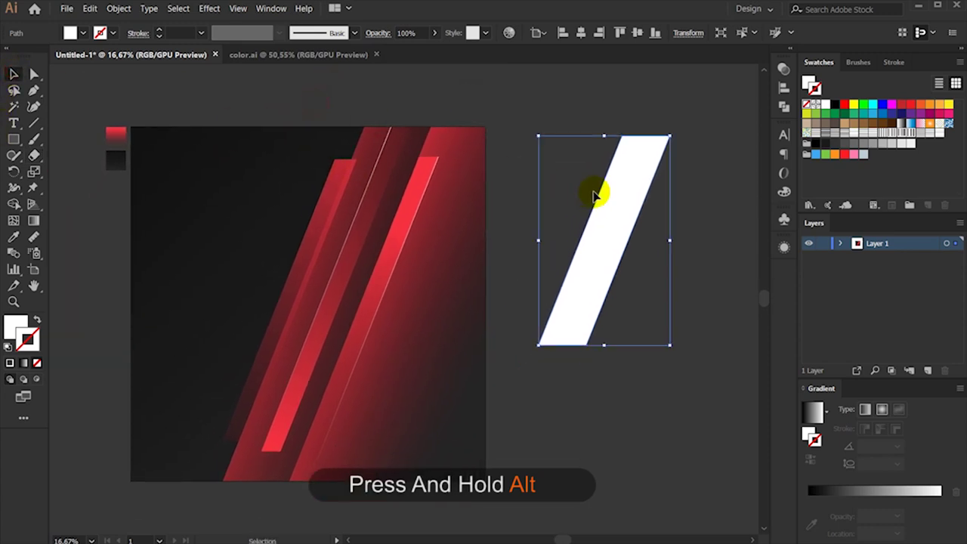
left_click_drag(588, 195, 378, 173, "alt")
key("ctrl+plus")
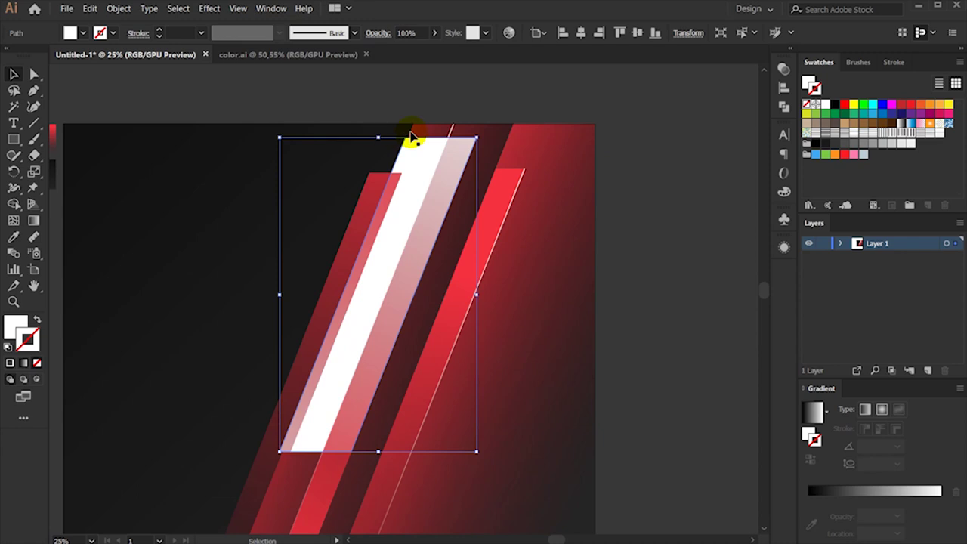
right_click(400, 184)
mouse_move(439, 355)
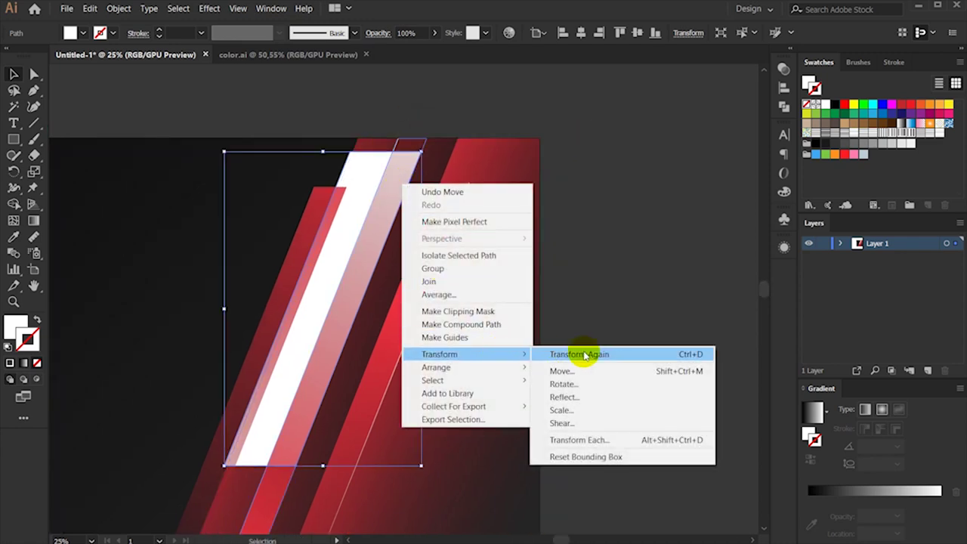
left_click(559, 367)
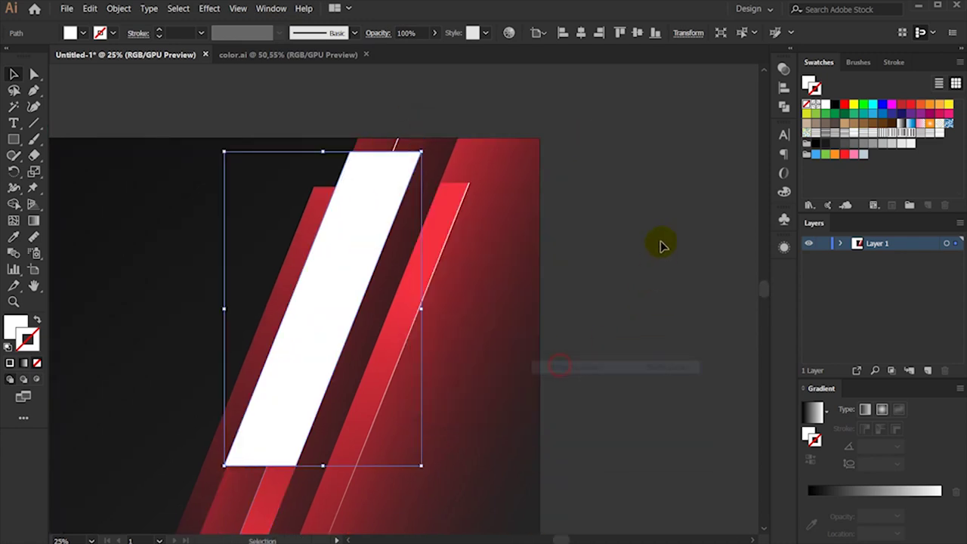
key("ctrl+plus")
- Nudge the white stripe 25 px left into place and zoom out to the full artboard
mouse_move(431, 231)
left_mouse_down()
mouse_move(437, 219)
mouse_move(414, 222)
mouse_move(461, 204)
left_mouse_up()
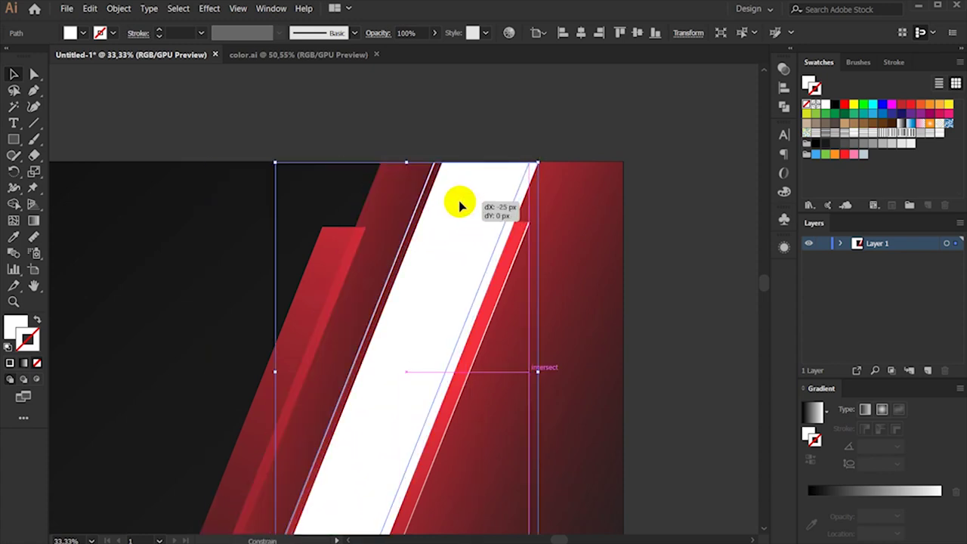
left_click_drag(461, 203, 458, 201)
left_click(488, 108)
key("ctrl+minus")
key("ctrl+minus")
left_click(476, 262)
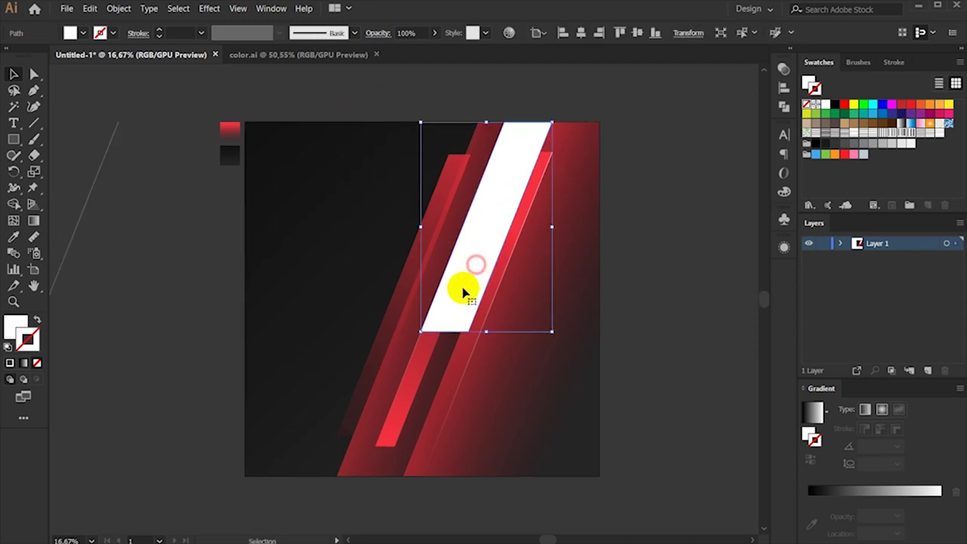
scroll(401, 317, "up", 1)
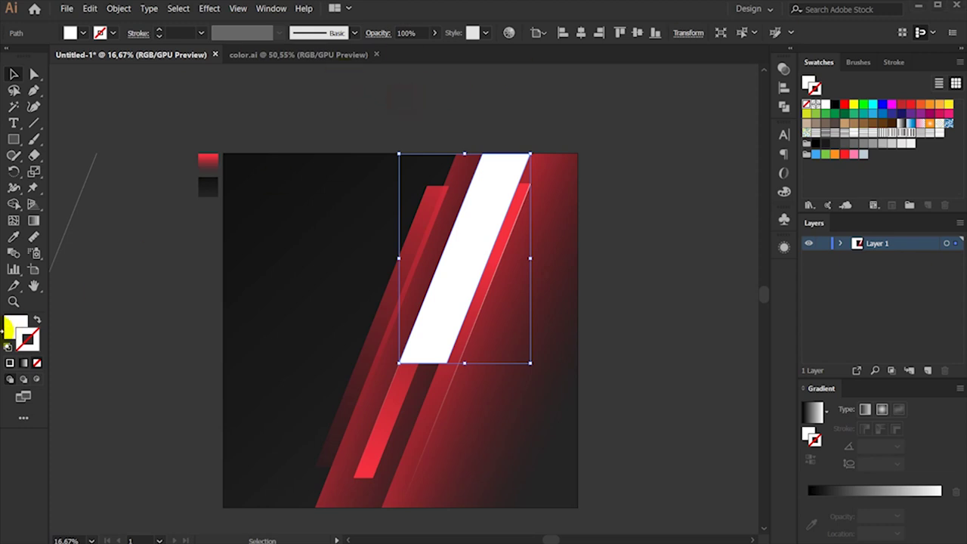
left_click(9, 327)
- Fill the slanted stripe with a fine line swatch from the Basic Graphics_Lines library
left_click(743, 128)
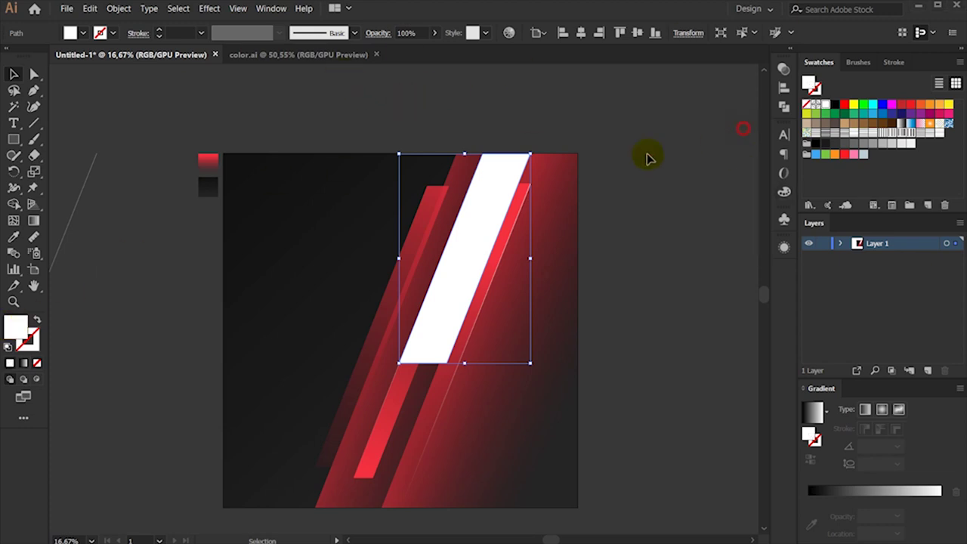
left_click(91, 32)
left_click(9, 119)
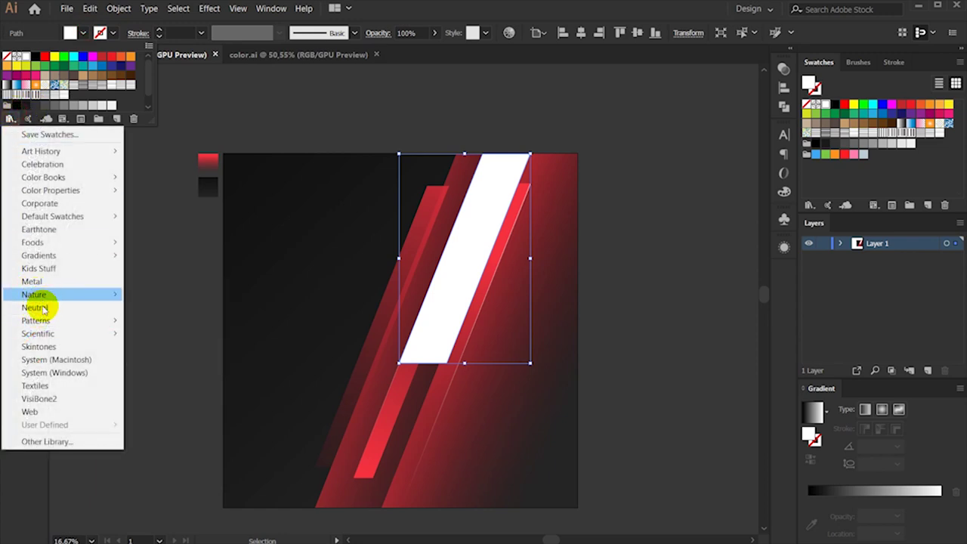
mouse_move(35, 320)
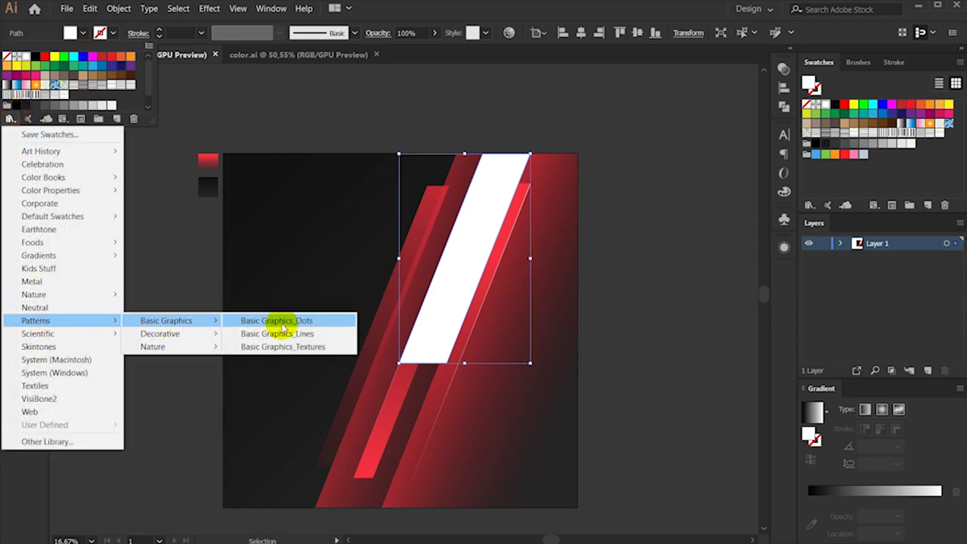
left_click(294, 333)
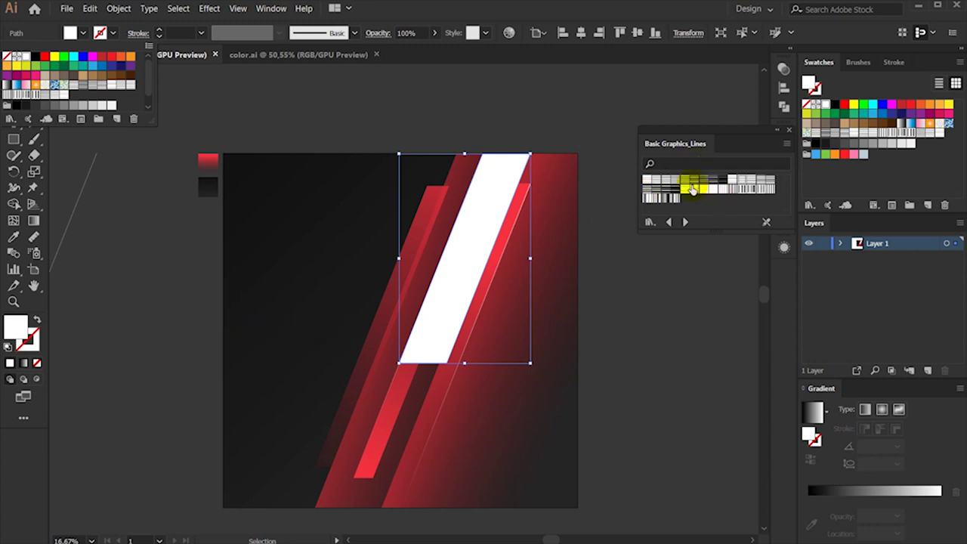
left_click(765, 184)
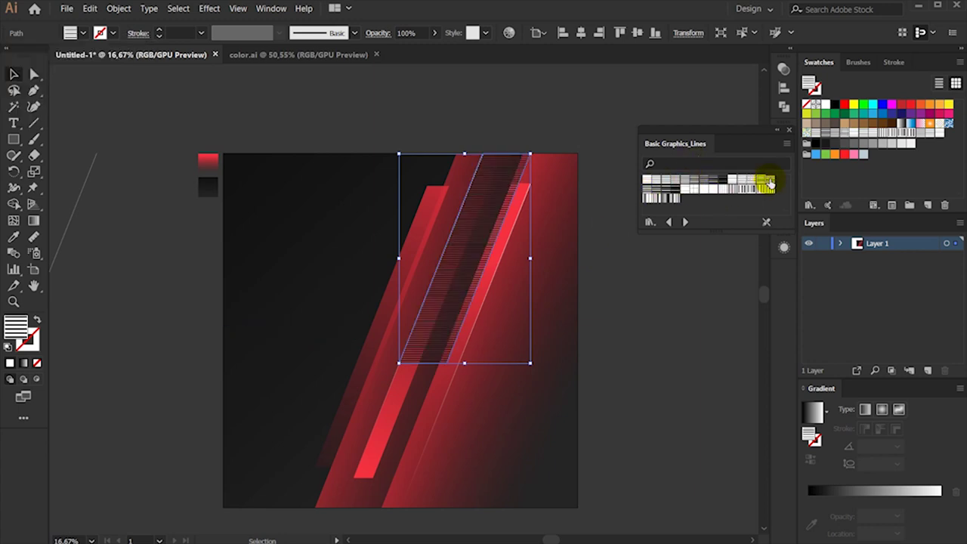
left_click(766, 183)
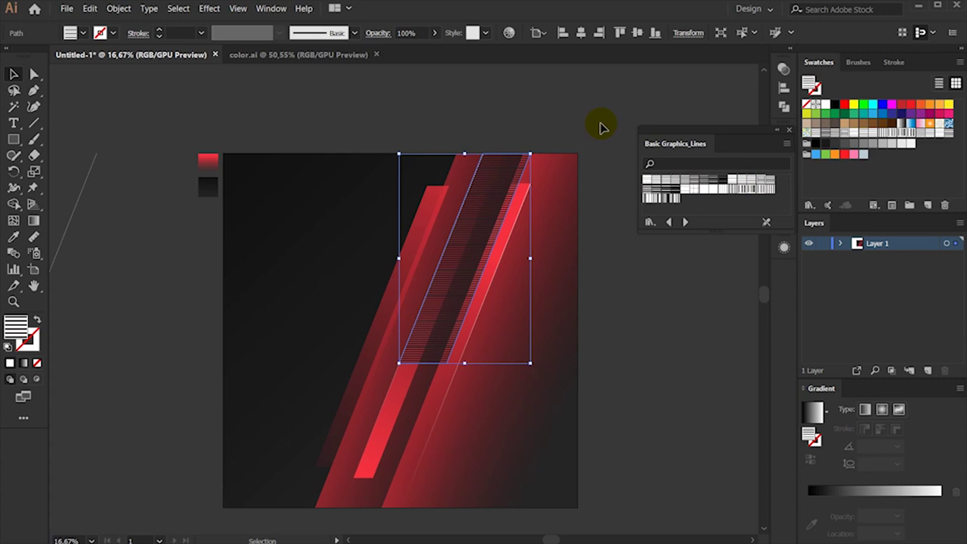
- Recolour the stripe's line pattern to white lines using Recolor Artwork
left_click(508, 33)
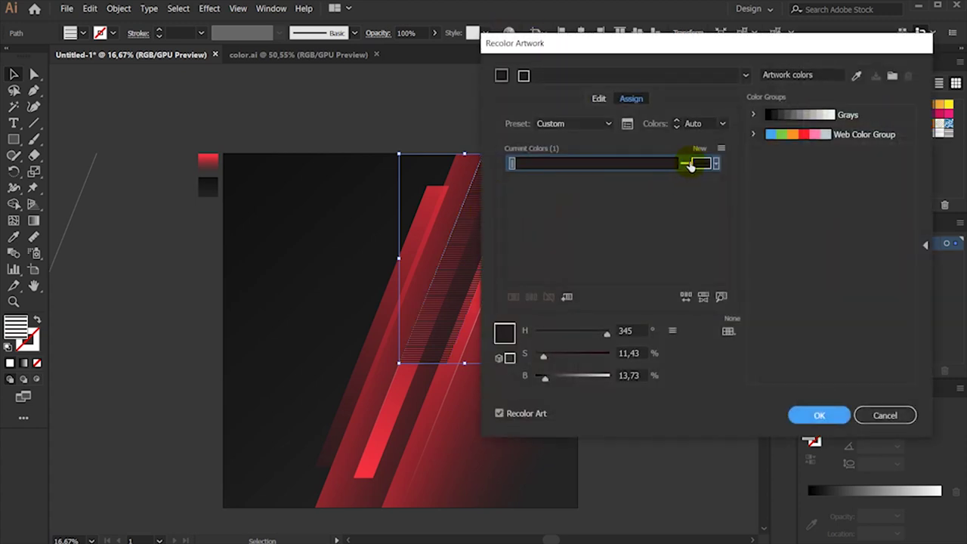
double_click(703, 165)
left_click(608, 146)
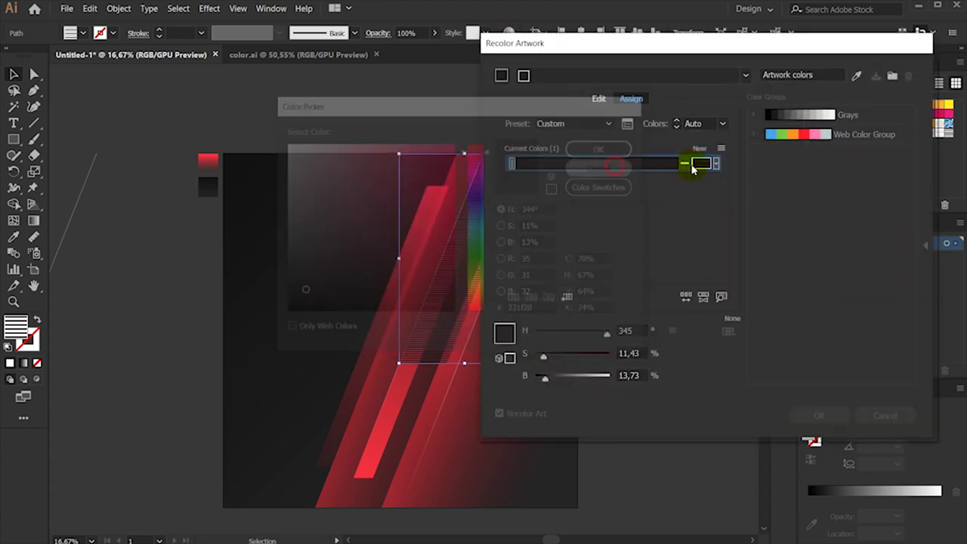
left_click(701, 166)
double_click(689, 166)
left_click_drag(407, 242, 267, 144)
left_click(601, 145)
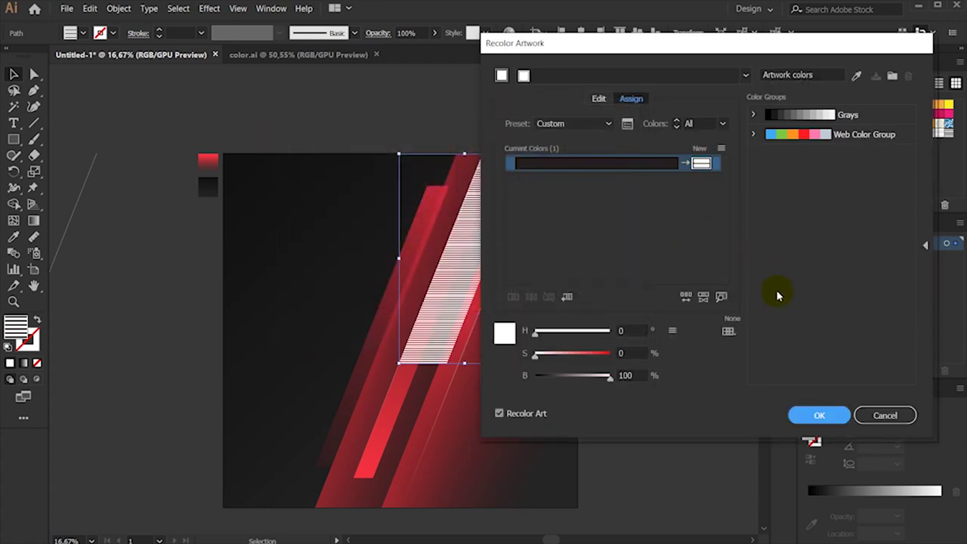
left_click(800, 414)
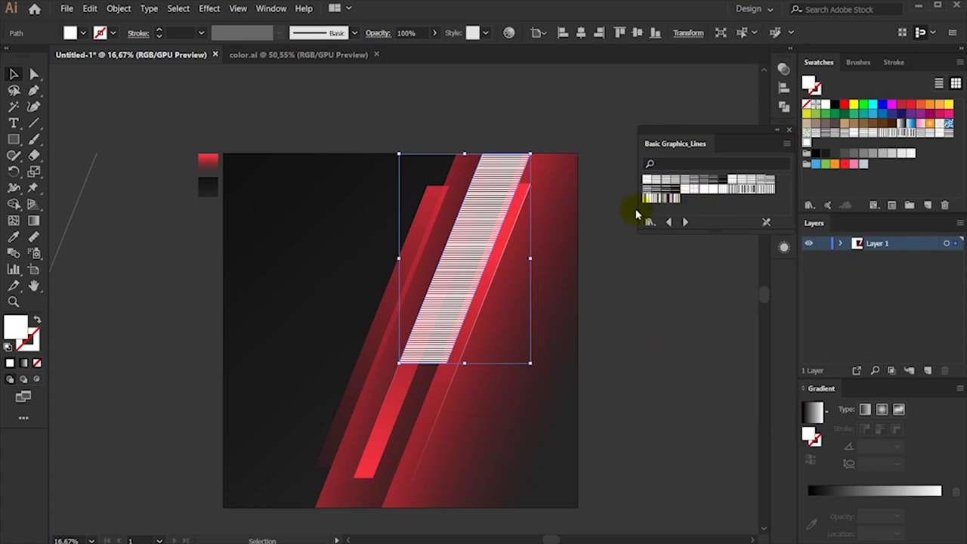
left_click(209, 8)
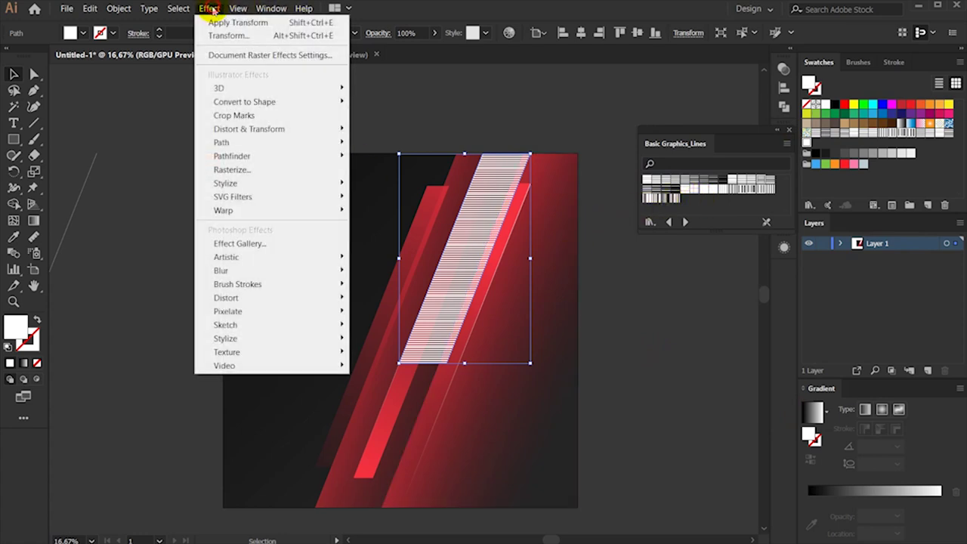
- Add a Transform effect that rotates only the stripe's pattern to 200°, leaving the shape unchanged
mouse_move(249, 128)
left_click(429, 167)
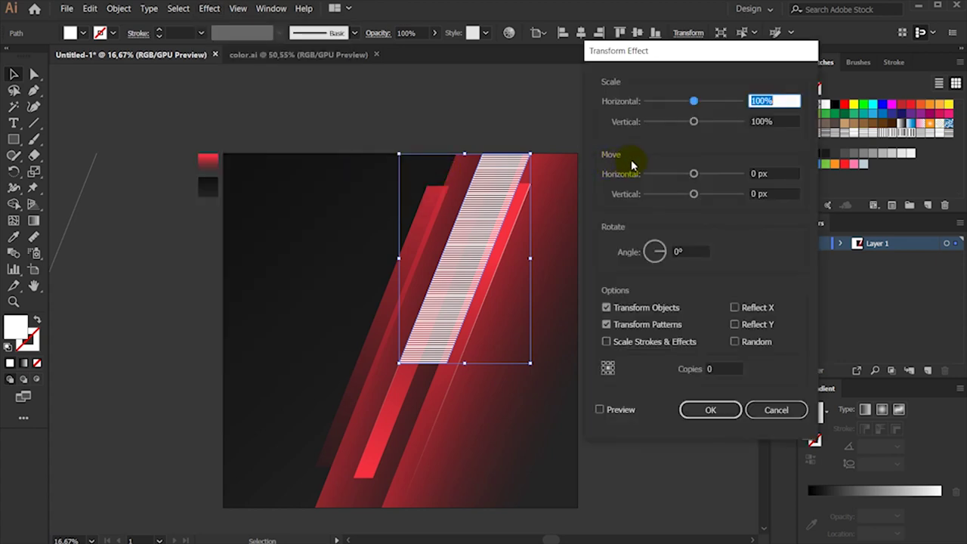
left_click(616, 410)
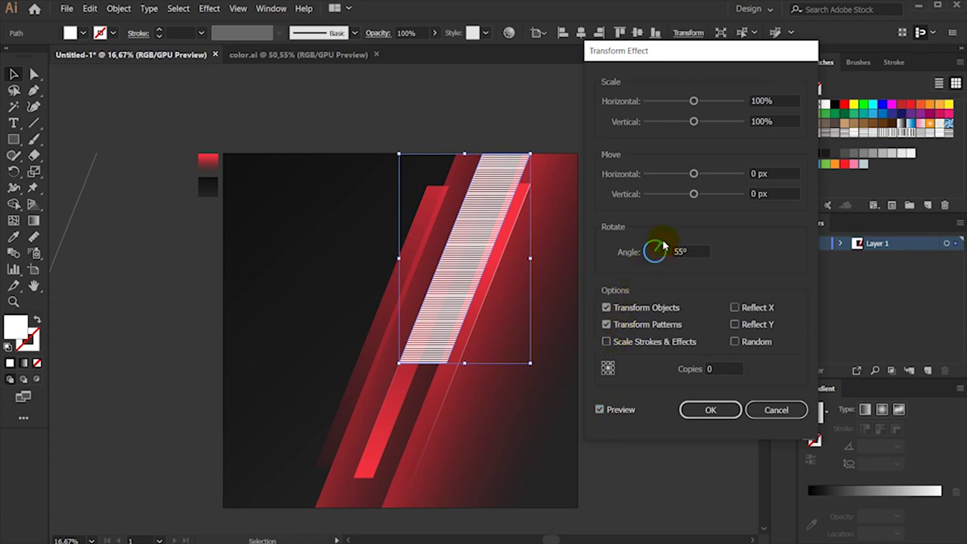
left_click(609, 307)
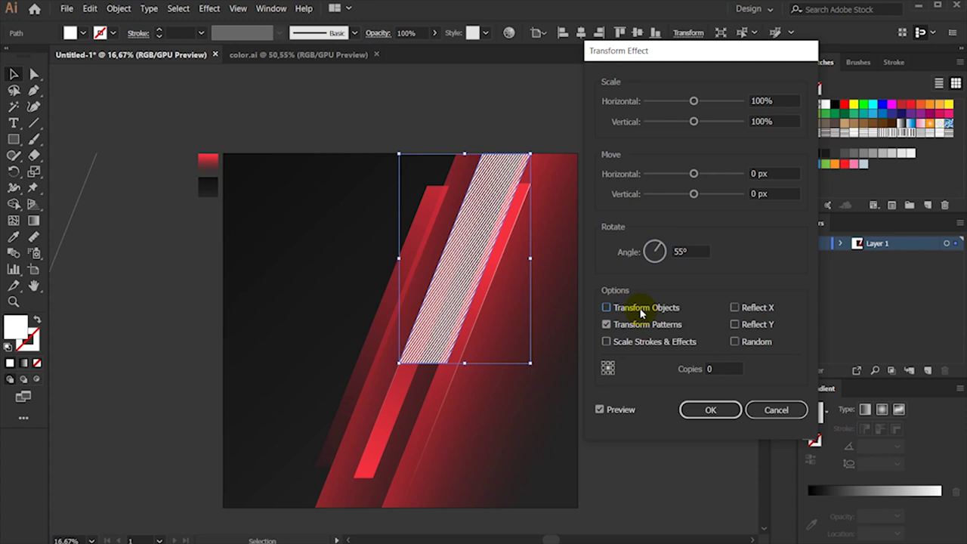
left_click_drag(656, 251, 645, 260)
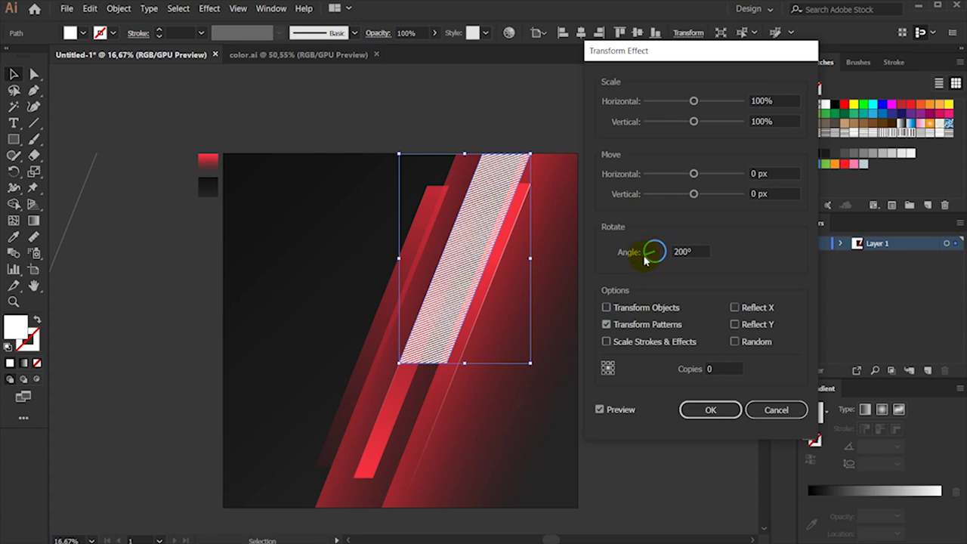
left_click(705, 408)
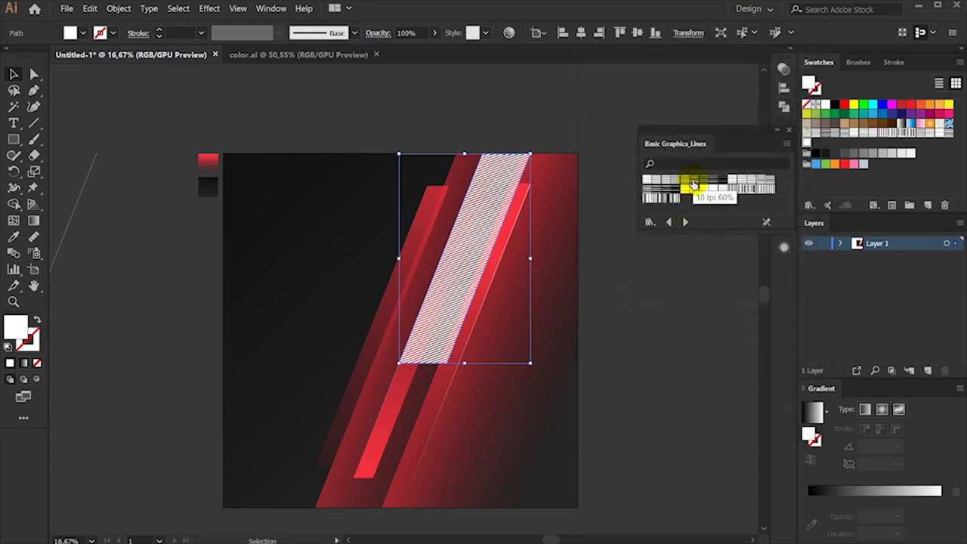
- Switch the stripe to the 6 lpi 20% line pattern, recoloured to #ffffff
scroll(588, 286, "up", 1)
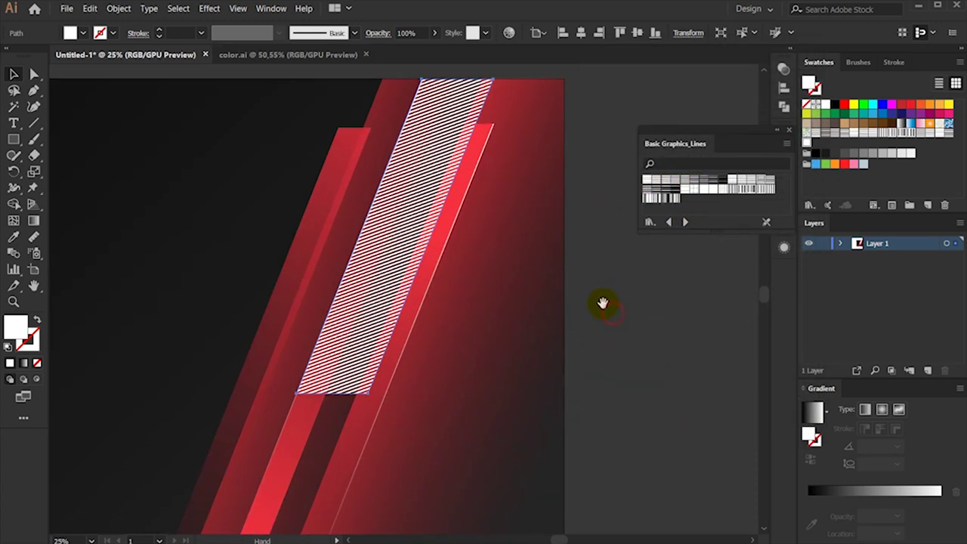
left_click(749, 182)
left_click(744, 182)
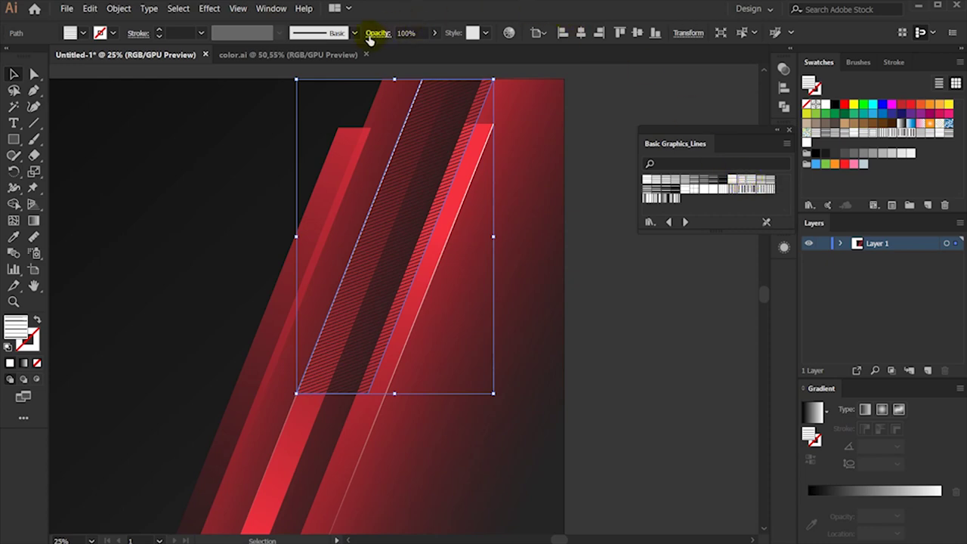
left_click(507, 35)
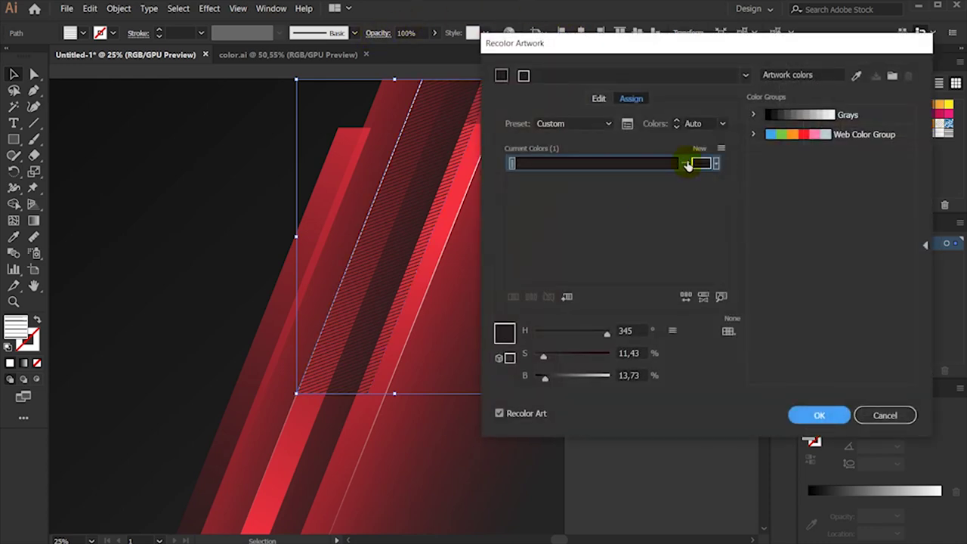
double_click(701, 165)
type("ffffff")
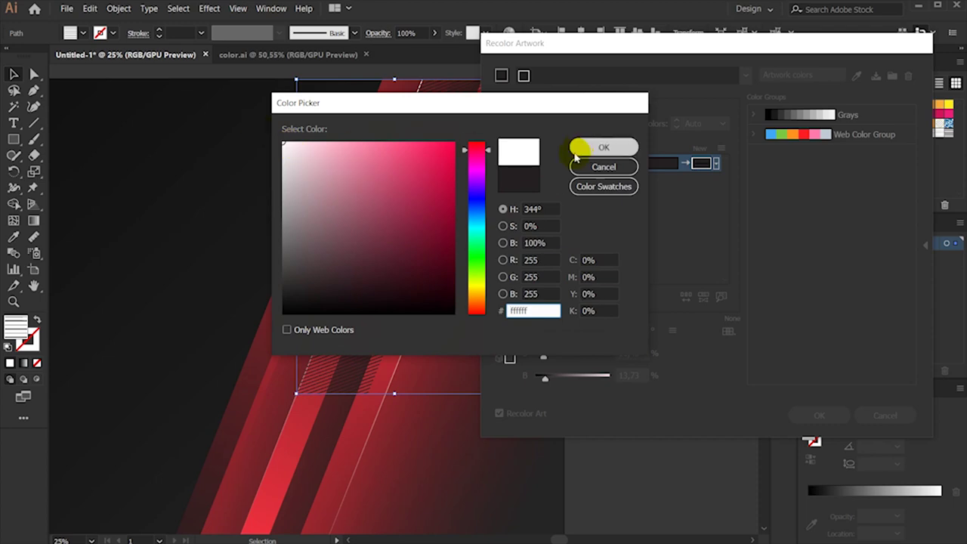
left_click(584, 144)
left_click(815, 414)
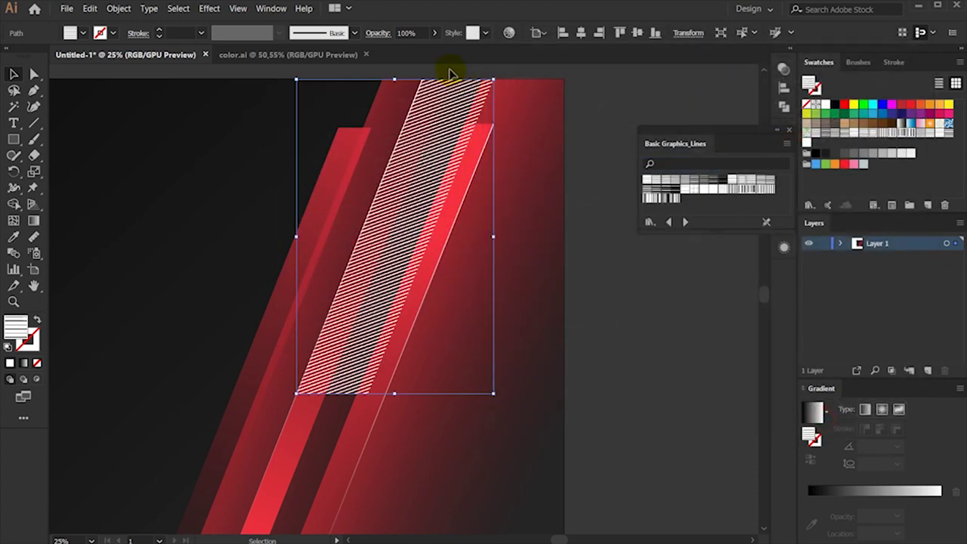
- Set the stripe's blending mode to Overlay in the Opacity settings
left_click(377, 34)
left_click(261, 56)
left_click(270, 184)
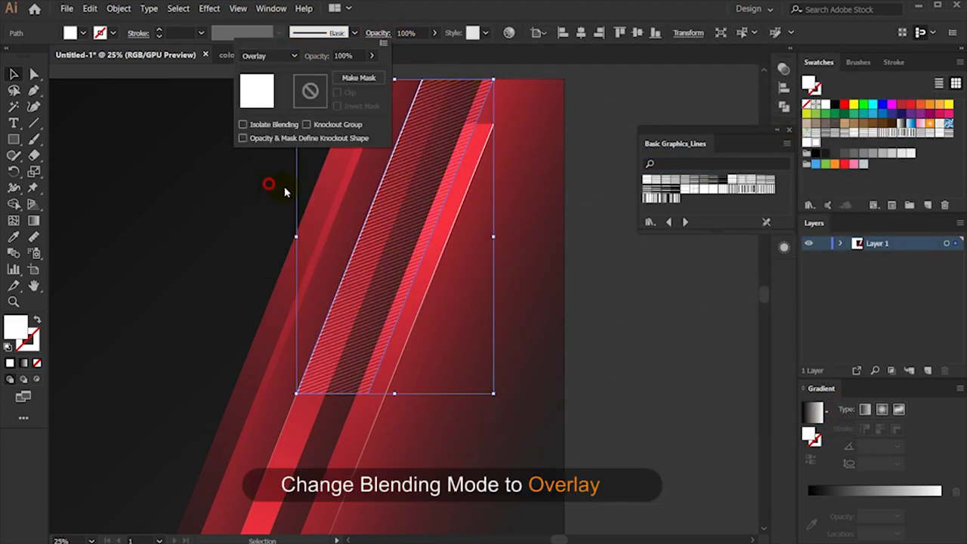
left_click(647, 83)
left_click(565, 97)
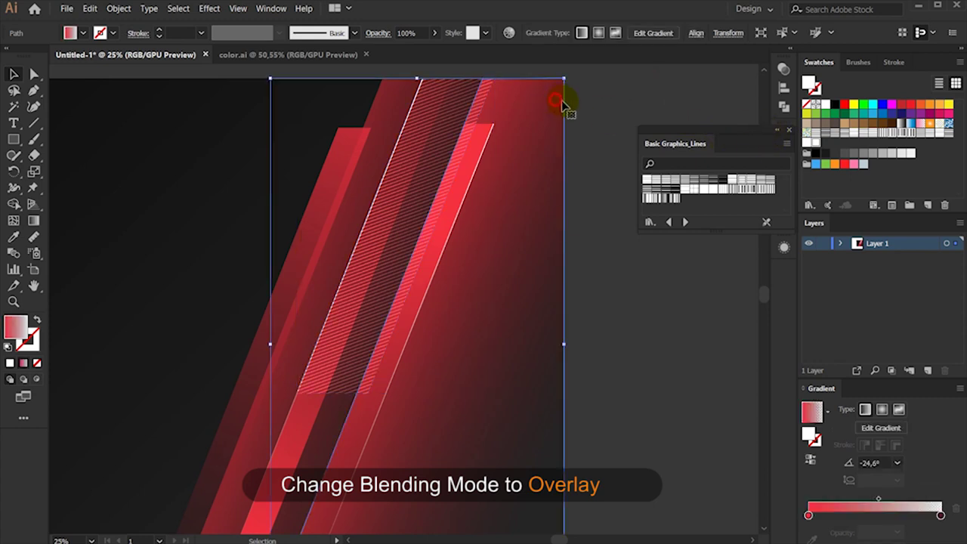
key("ctrl+minus")
- Lengthen the hatched stripe toward the artboard bottom and shift it 141 px left
left_click(596, 294)
left_click(410, 261)
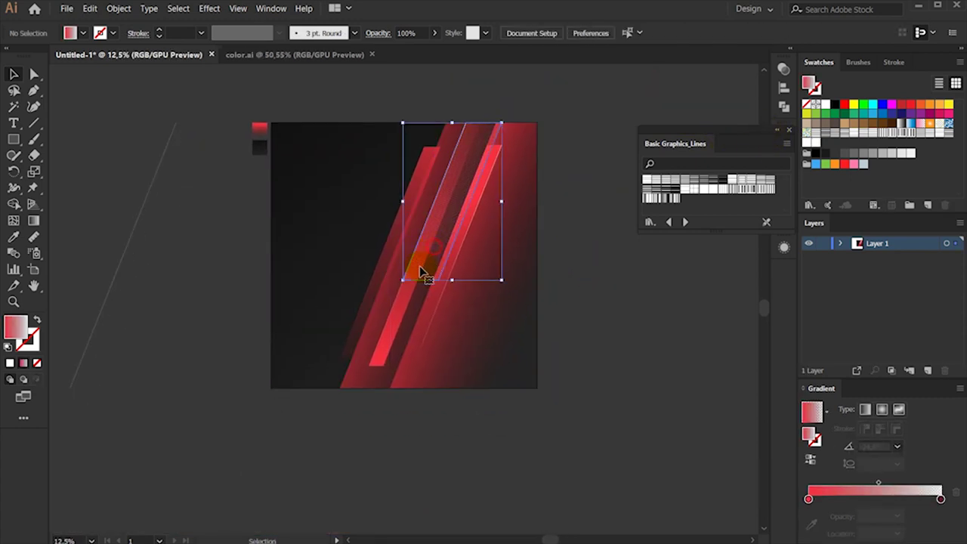
left_click_drag(502, 279, 524, 330)
key("ctrl+plus")
left_click_drag(497, 136, 448, 135)
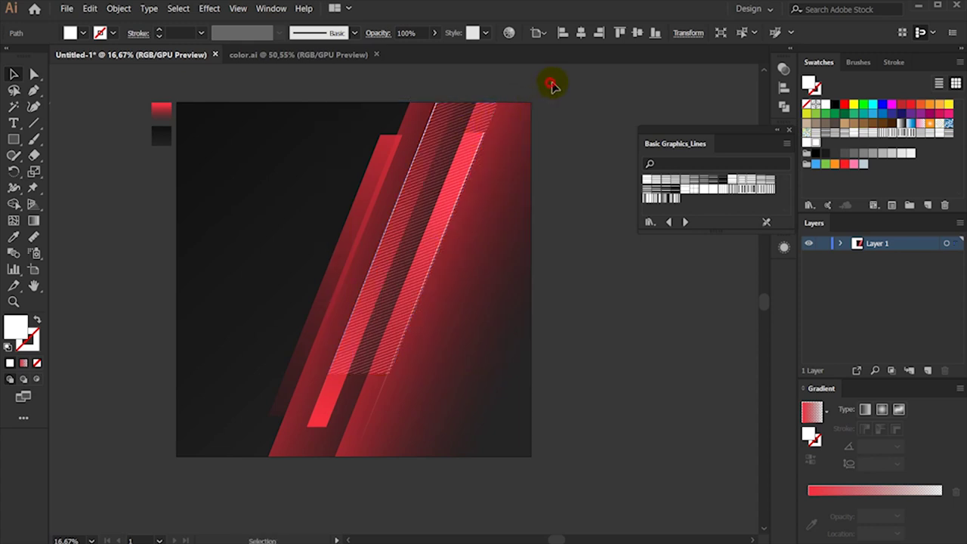
left_click(574, 128)
scroll(549, 189, "down", 2, "alt")
left_click_drag(543, 198, 512, 239)
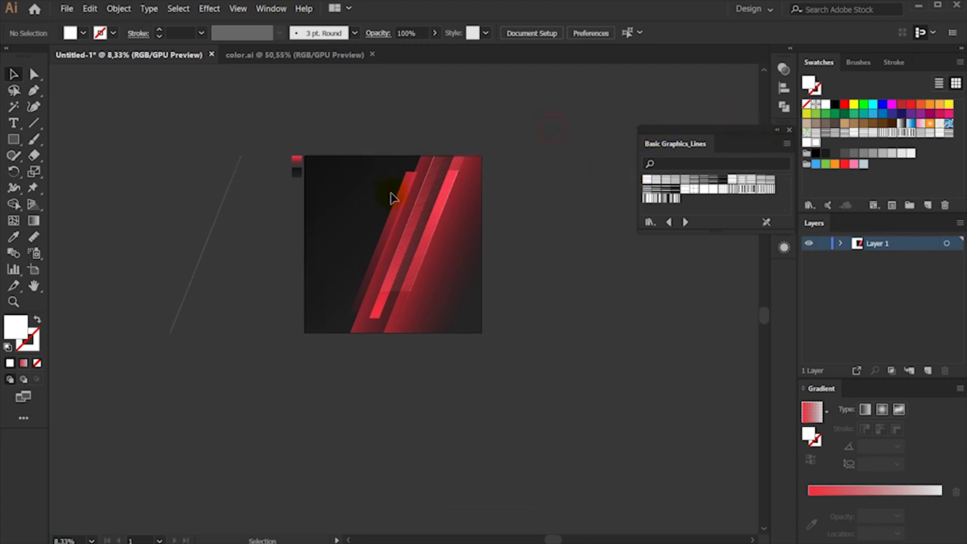
- Marquee-select all the diagonal stripes and group them
mouse_move(605, 425)
left_mouse_down()
mouse_move(345, 216)
mouse_move(313, 162)
left_mouse_up()
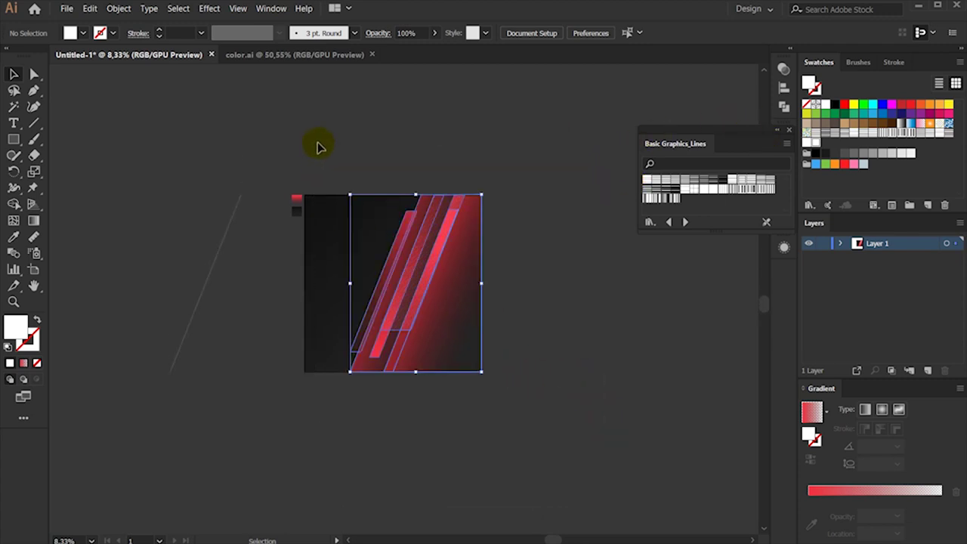
right_click(411, 259)
left_click(442, 332)
left_click(538, 175)
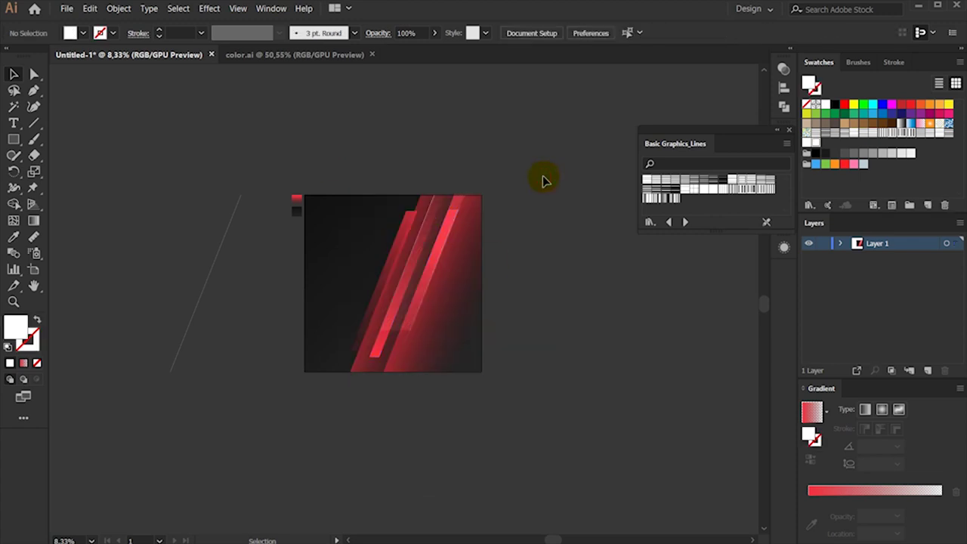
left_click(67, 8)
left_click(106, 196)
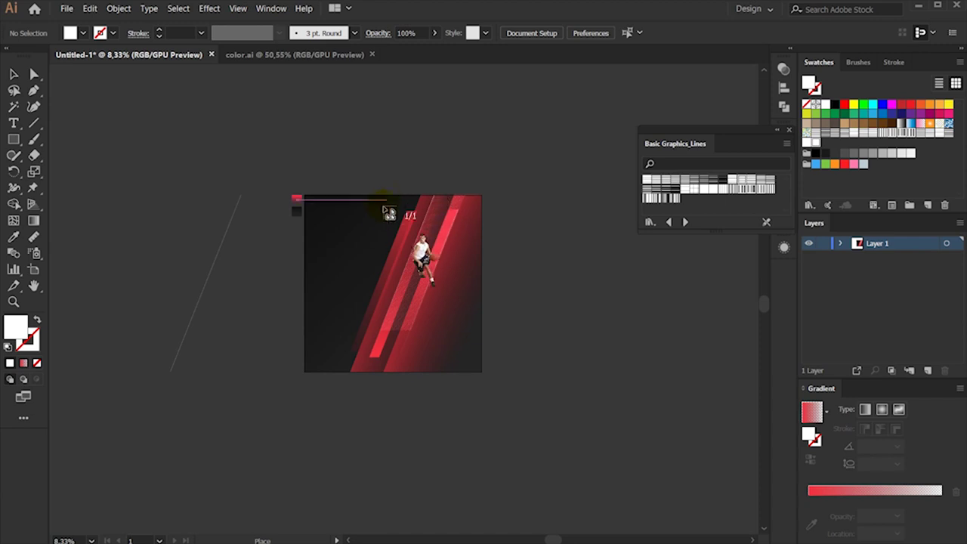
- Place the basketball player photo, align it to the artboard, and move it lower
left_click_drag(330, 196, 451, 364)
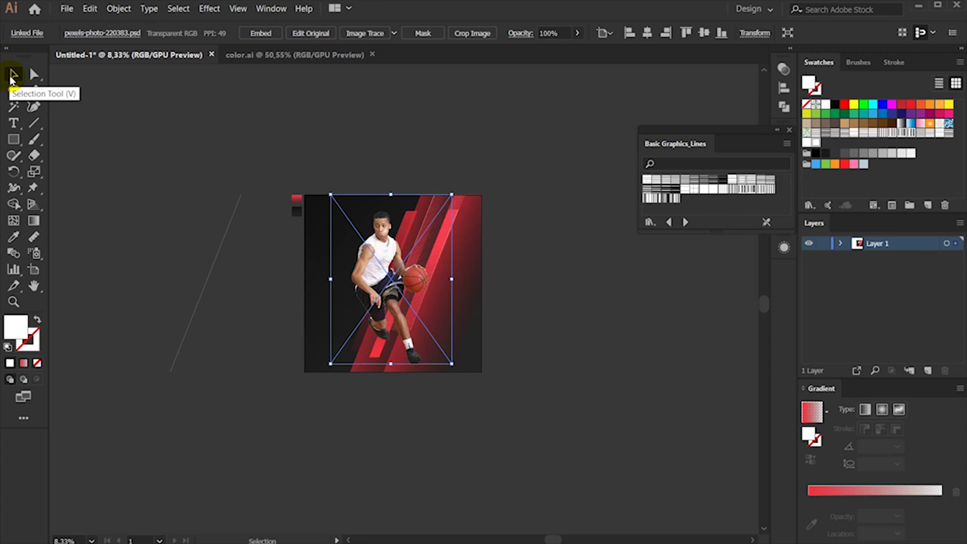
scroll(257, 264, "up", 1)
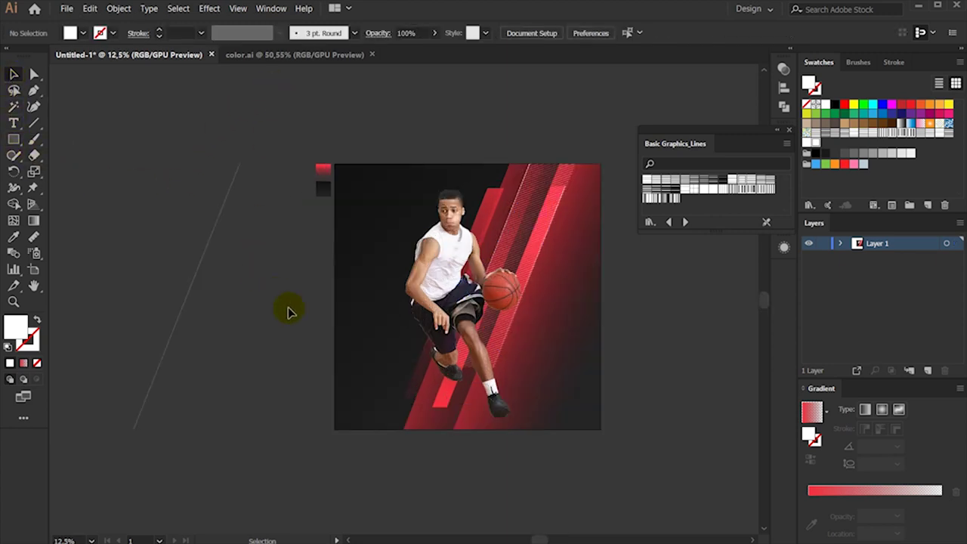
scroll(408, 204, "up", 1)
left_click(648, 32)
scroll(453, 361, "up", 2)
left_click_drag(446, 339, 438, 352)
- Nudge the player photo slightly right and check its position over the stripes
scroll(434, 393, "down", 1)
scroll(604, 408, "up", 1)
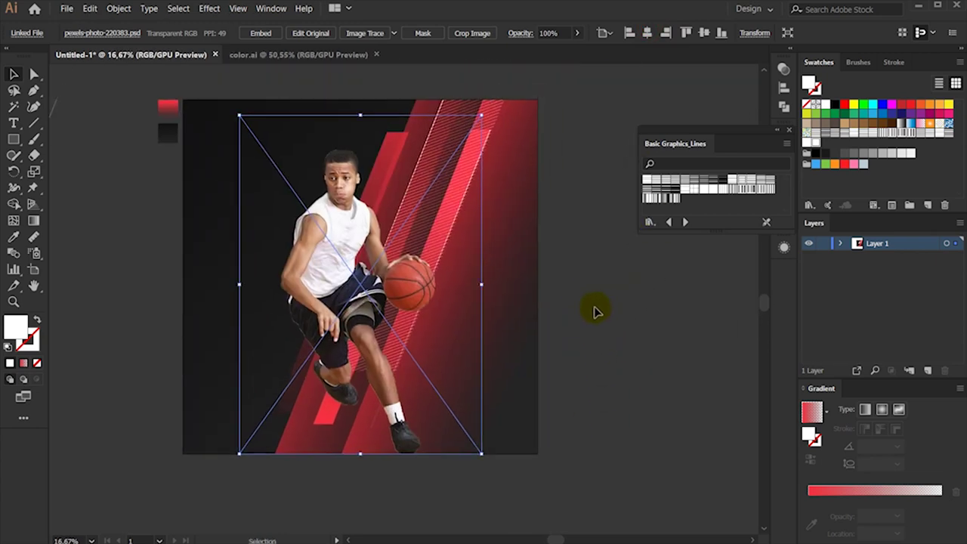
scroll(585, 284, "right", 2)
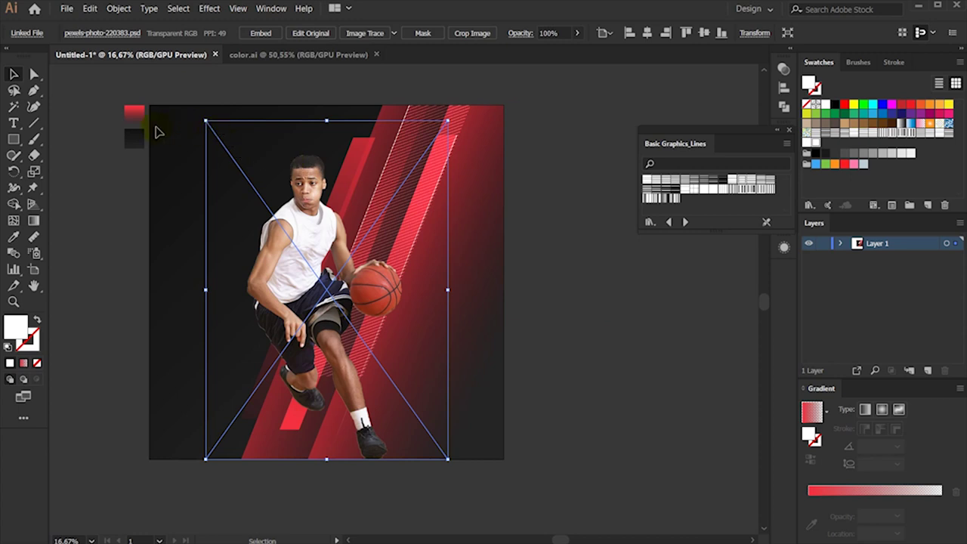
key("Right")
key("Right")
key("Right")
key("Right")
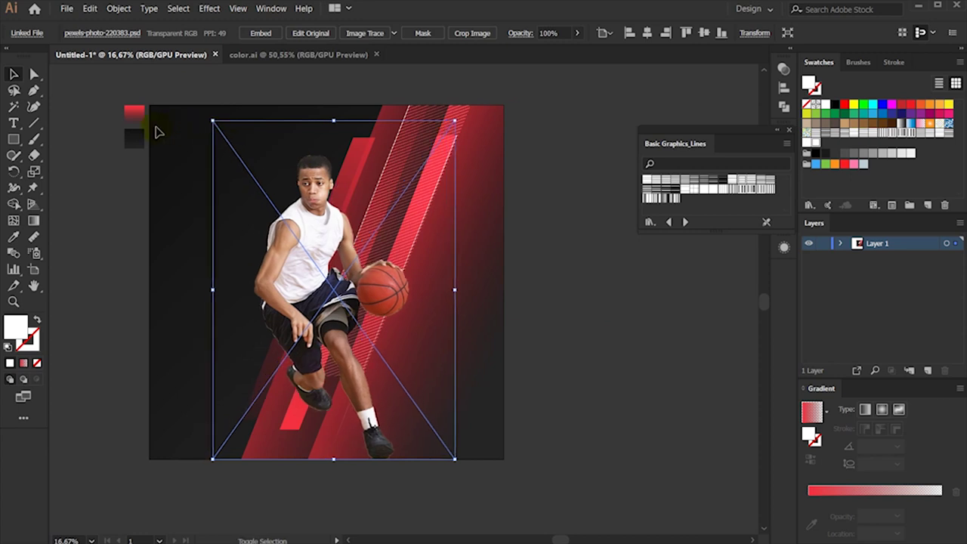
left_click(311, 82)
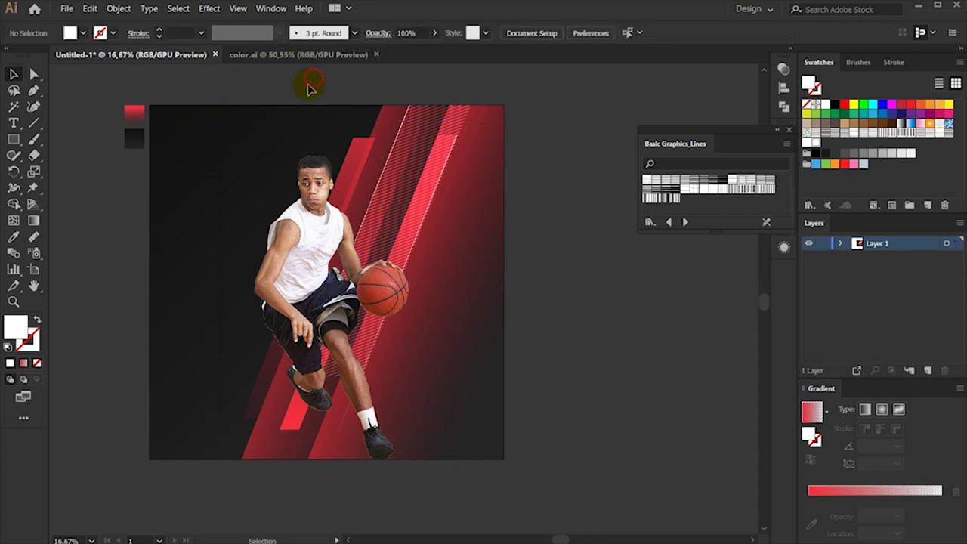
left_click(304, 221)
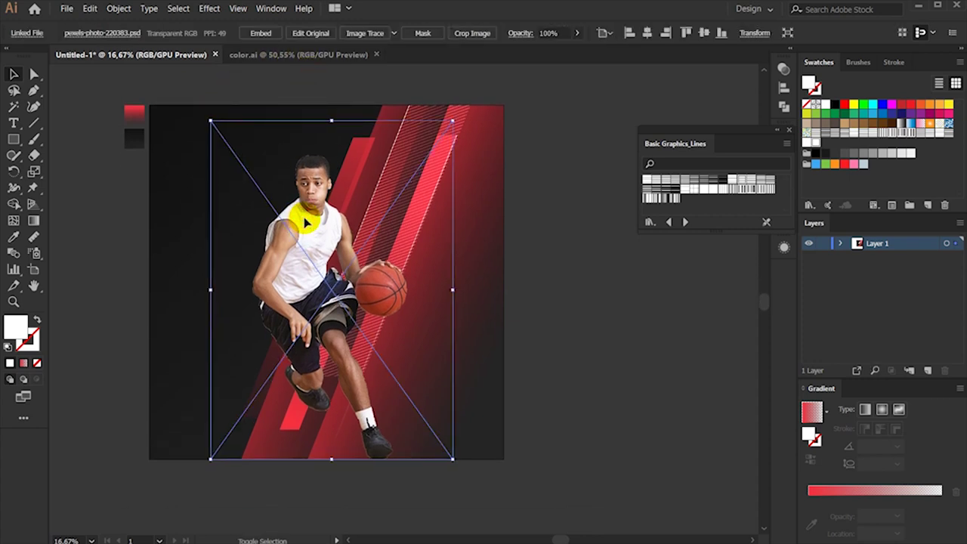
left_click(308, 249)
left_click(402, 93)
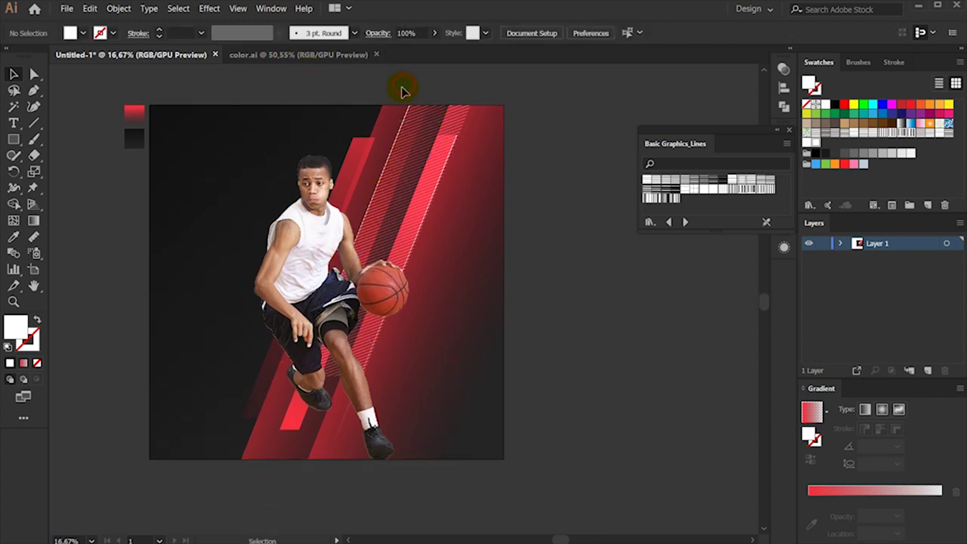
scroll(401, 91, "up", 2)
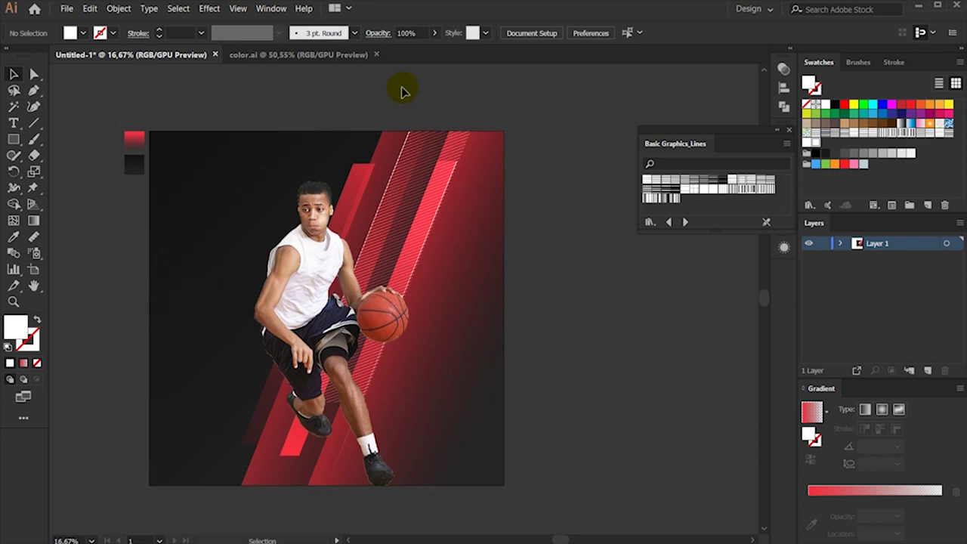
- Lock Layer 1 and add a new layer above it named Text
left_click(823, 243)
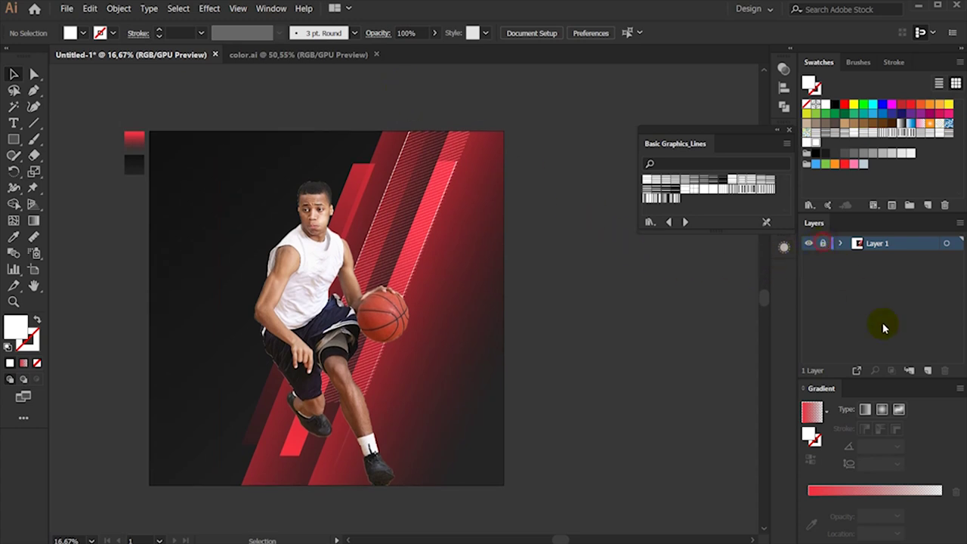
left_click(933, 370)
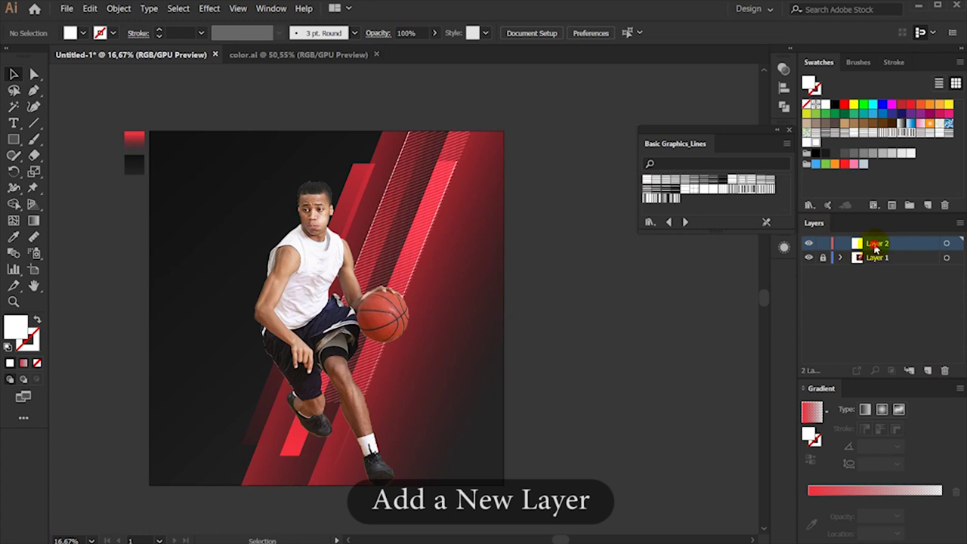
double_click(875, 244)
key("BackSpace")
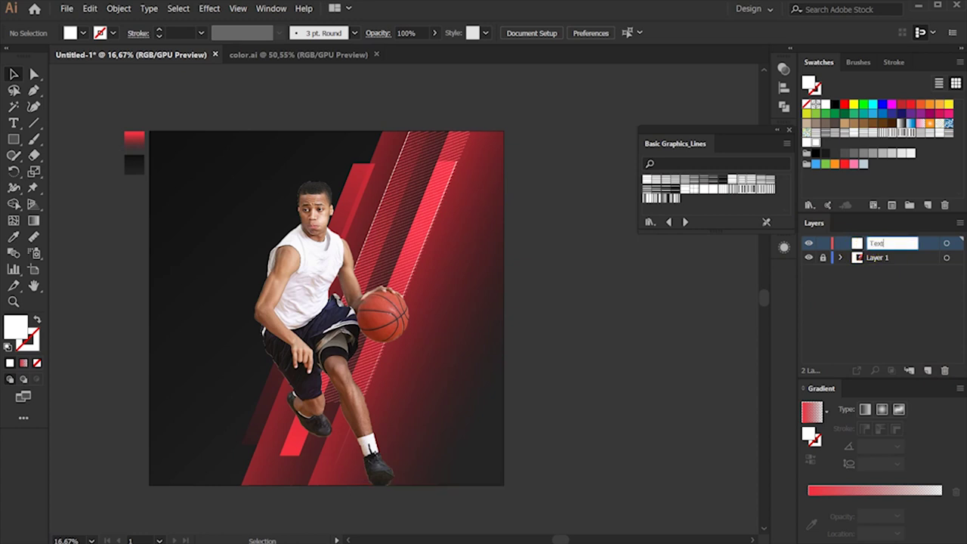
key("Return")
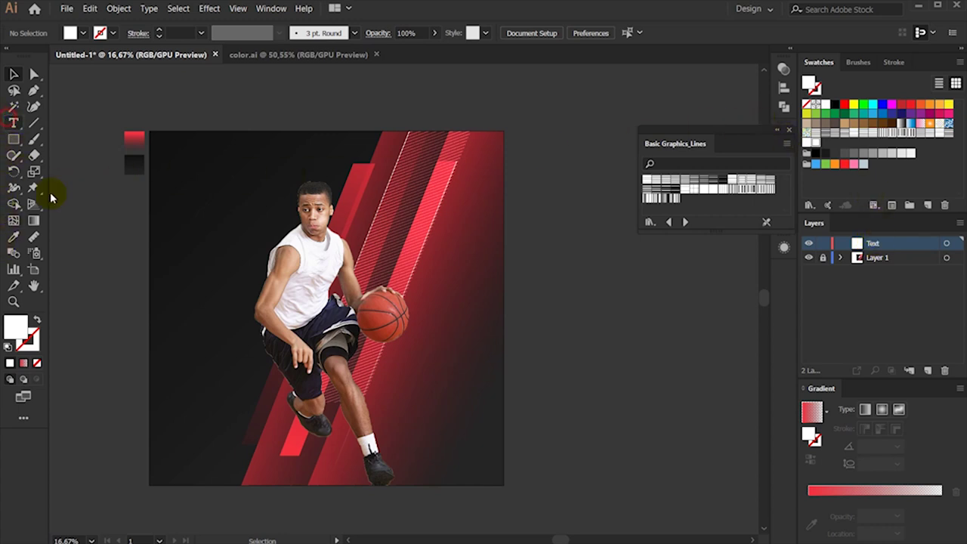
left_click(199, 182)
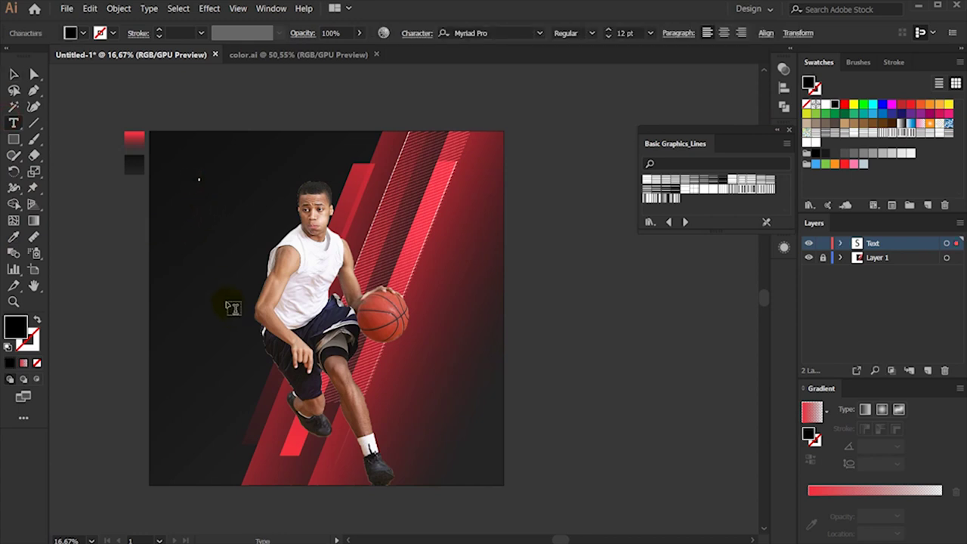
- Set the typed SPORT text to 72 pt with a white fill
left_click(13, 72)
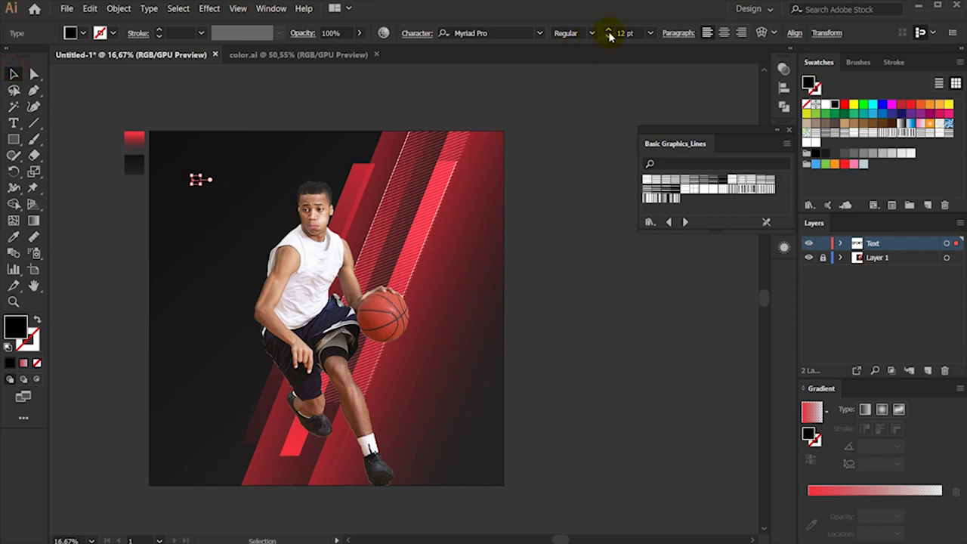
left_click(651, 38)
left_click(662, 276)
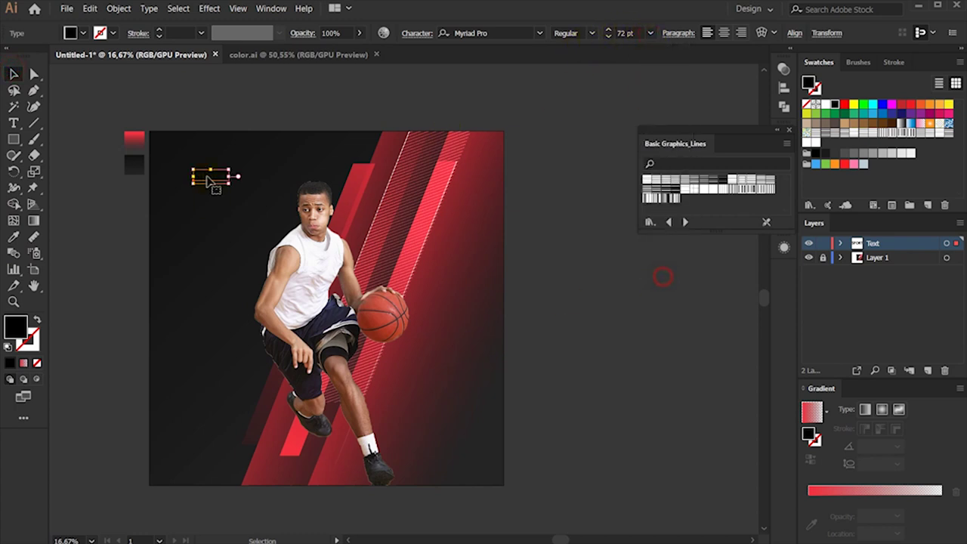
left_click(826, 105)
left_click(373, 107)
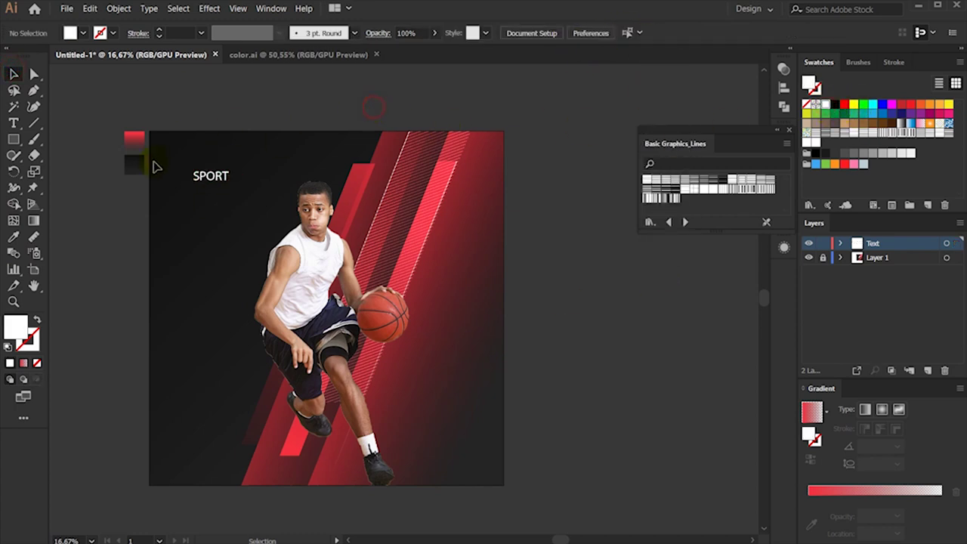
left_click(199, 180)
- Change SPORT to Gotham Bold and position it at the poster's upper left
left_click(483, 33)
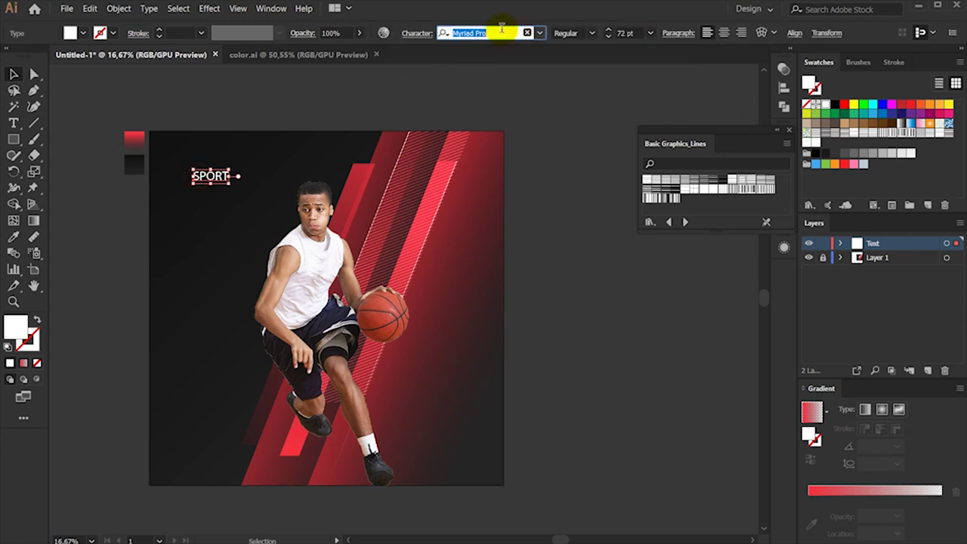
type("Goth")
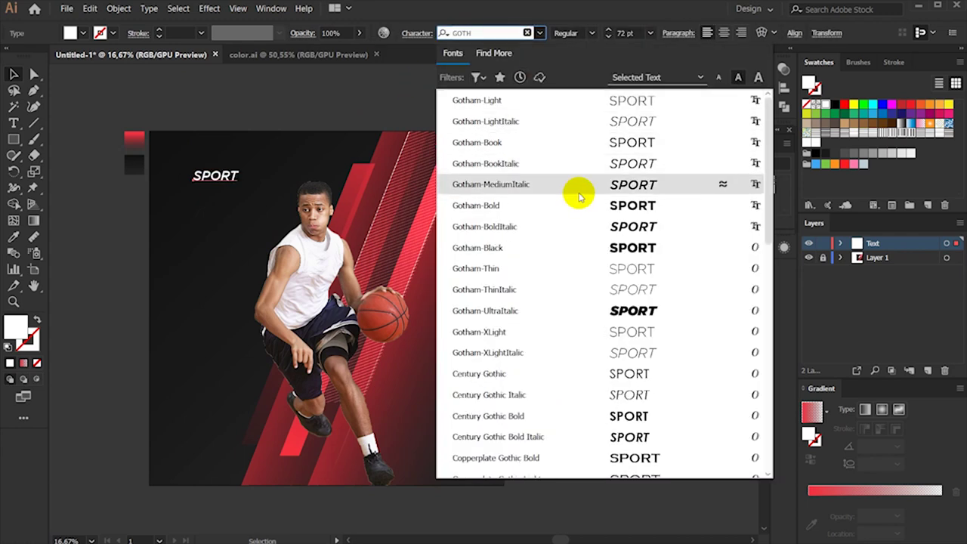
left_click(579, 205)
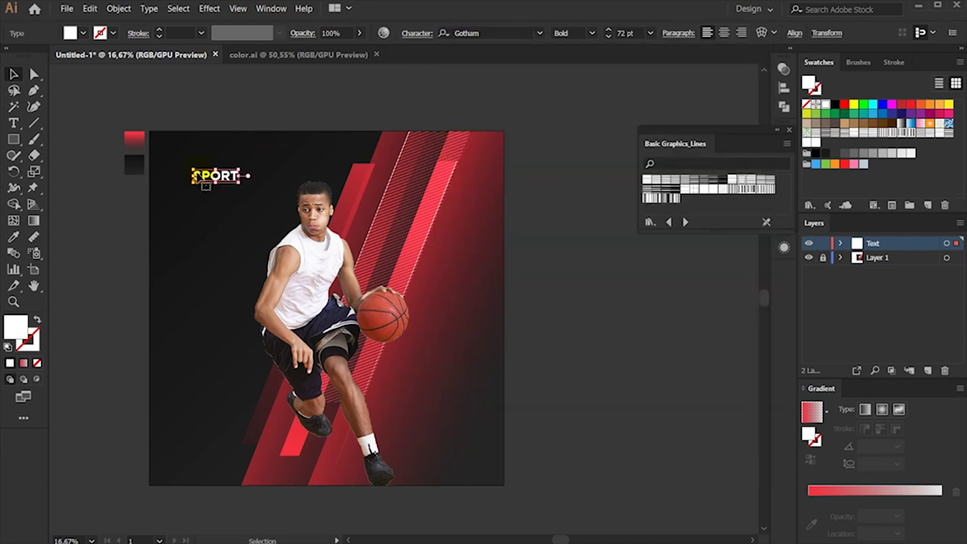
scroll(171, 149, "left", 2)
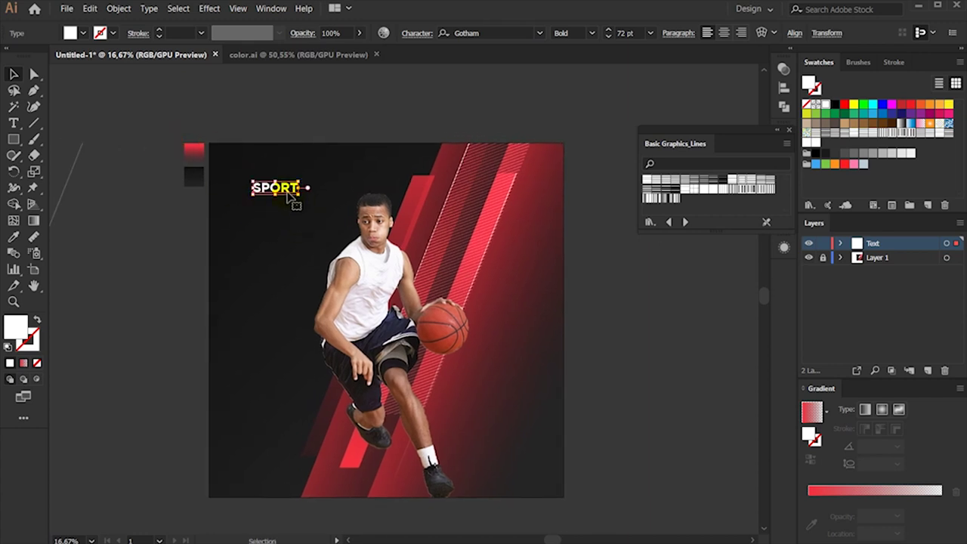
mouse_move(287, 194)
left_mouse_down()
mouse_move(279, 181)
mouse_move(310, 187)
left_mouse_up()
left_click(309, 119)
scroll(249, 184, "down", 3)
scroll(249, 183, "left", 1)
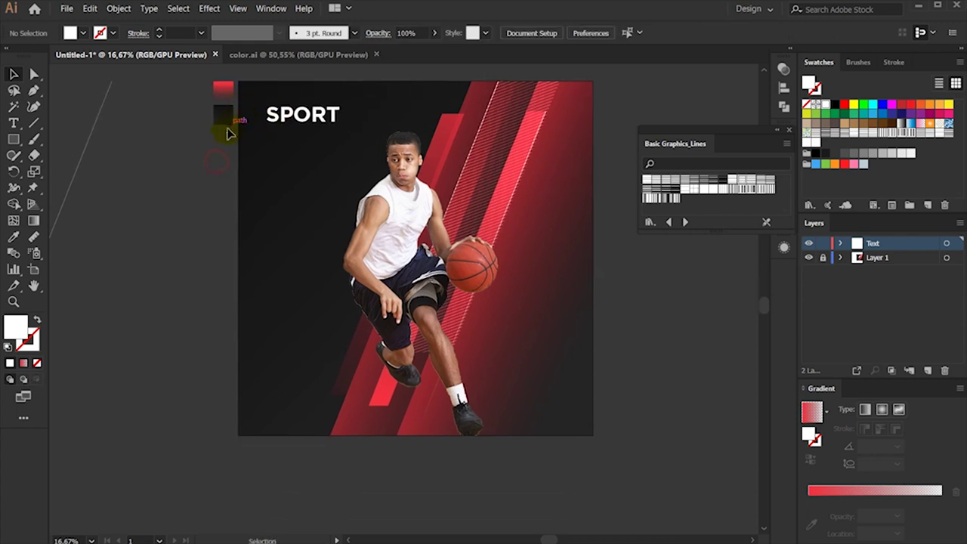
left_click(340, 120)
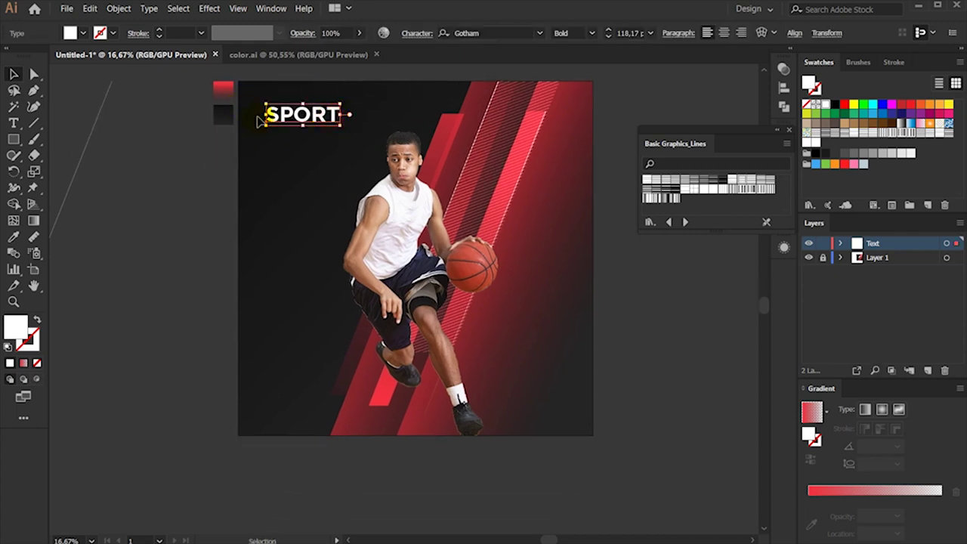
scroll(272, 103, "up", 1)
scroll(272, 103, "up", 1)
scroll(287, 92, "up", 1)
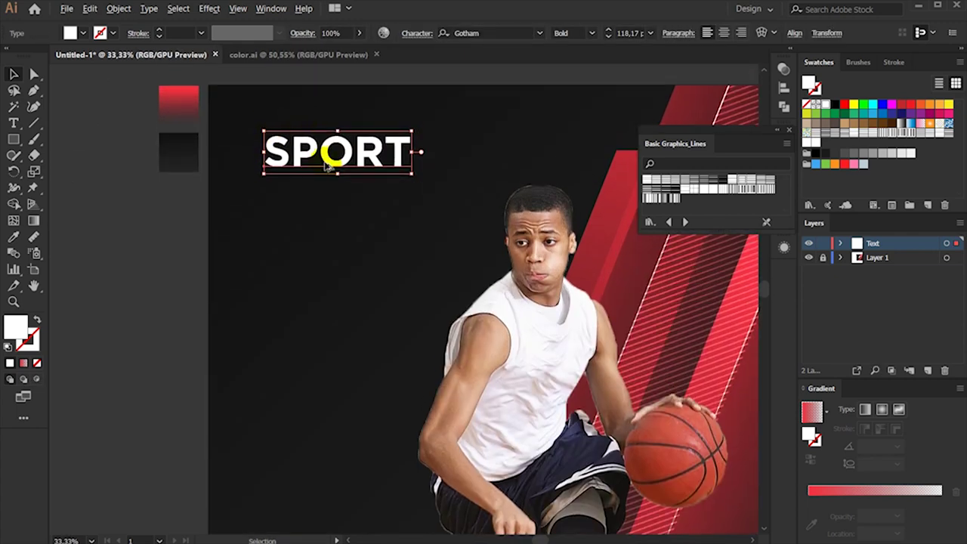
- Copy SPORT below itself, retype it as SHOPPING STORE, and set it to Gotham Light
left_click(325, 211)
left_click(339, 151)
mouse_move(339, 151)
left_mouse_down()
mouse_move(361, 179)
mouse_move(363, 202)
mouse_move(194, 201)
left_mouse_up()
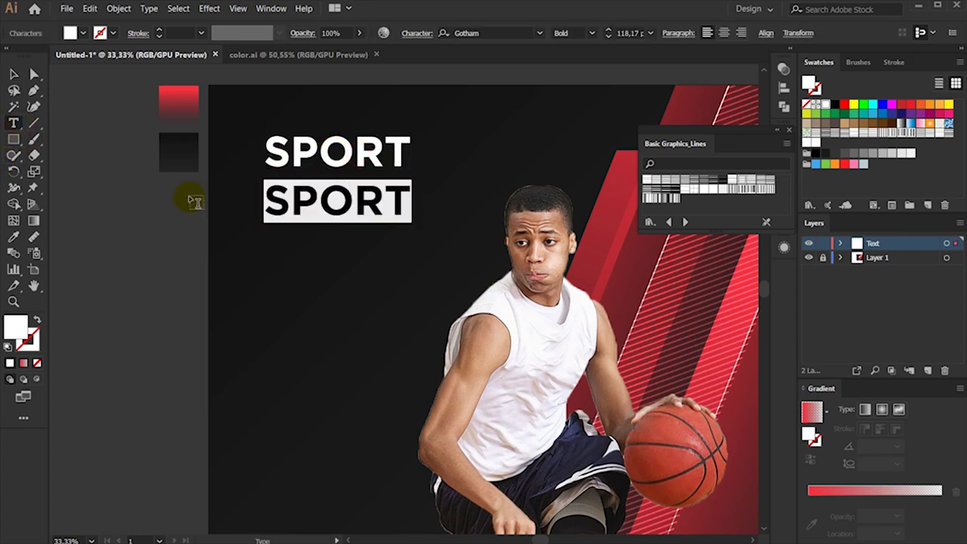
type("SHOPPING STORE")
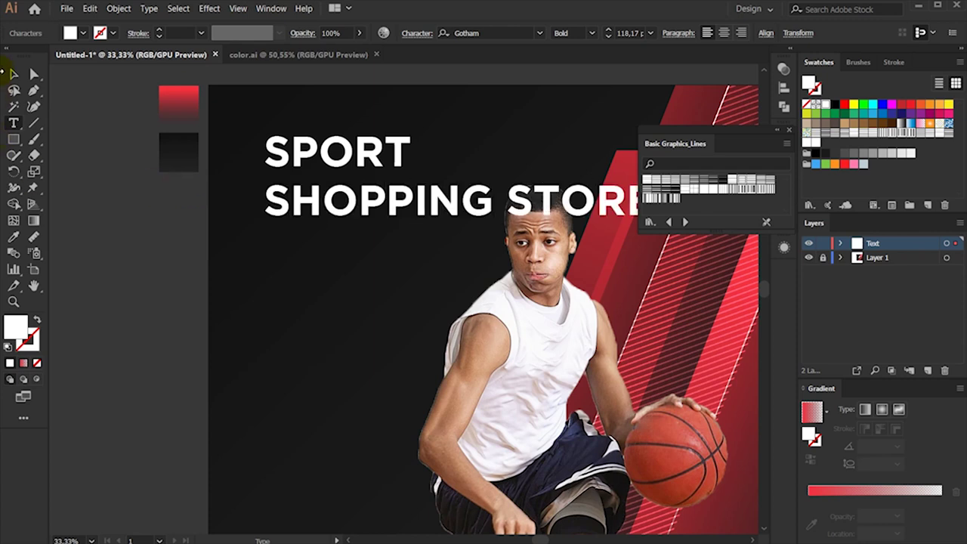
left_click(14, 73)
left_click(591, 34)
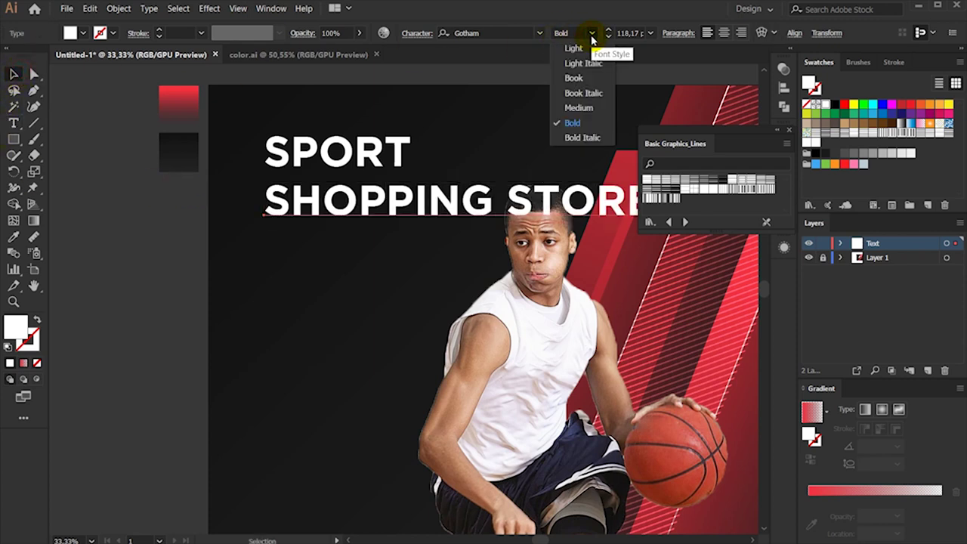
left_click(574, 48)
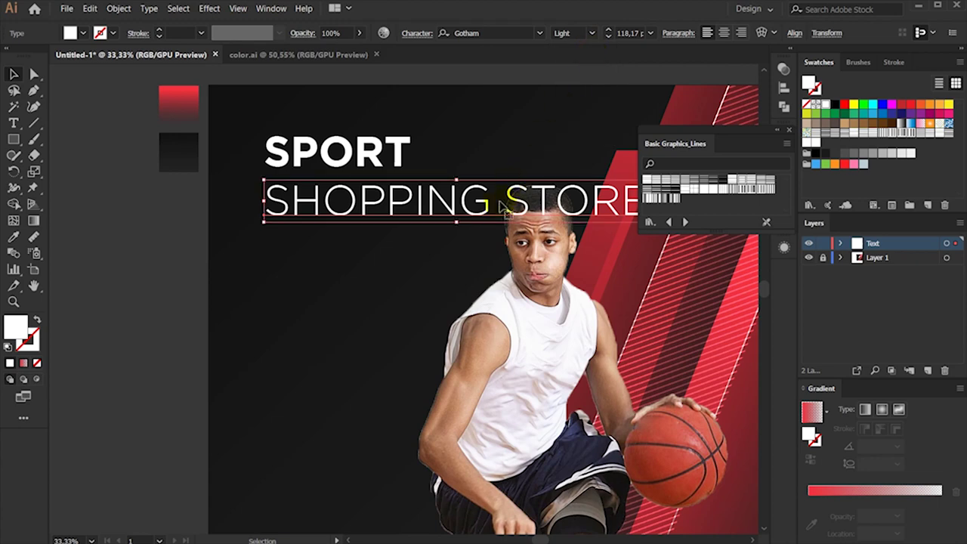
- Shrink SHOPPING STORE to fit under SPORT, then scale both title lines together
scroll(544, 189, "right", 5)
left_click_drag(476, 216, 236, 199)
mouse_move(153, 257)
left_mouse_down()
mouse_move(211, 216)
mouse_move(256, 206)
left_mouse_up()
scroll(218, 219, "down", 1)
left_click_drag(342, 170, 256, 94)
left_click_drag(341, 149, 345, 159)
left_click(321, 204)
scroll(261, 267, "down", 3)
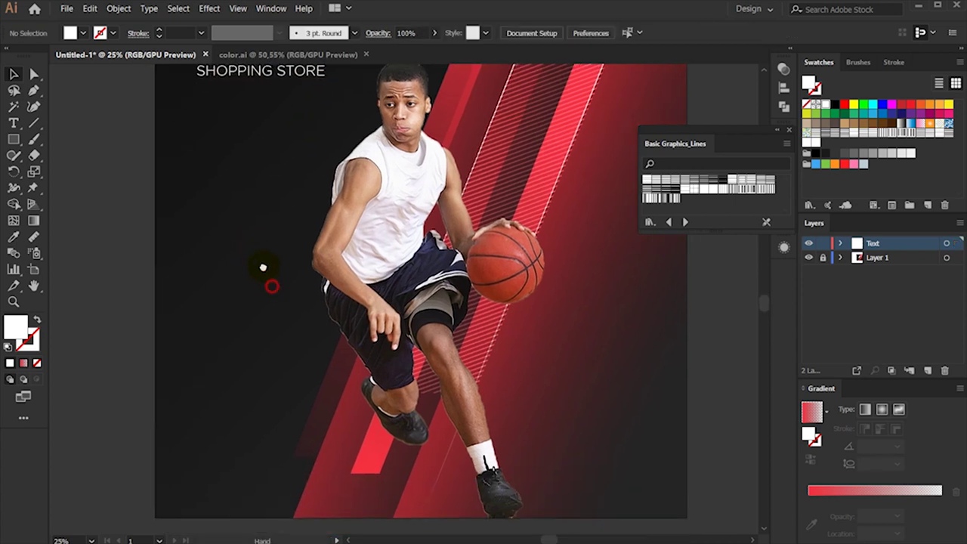
scroll(236, 243, "up", 3)
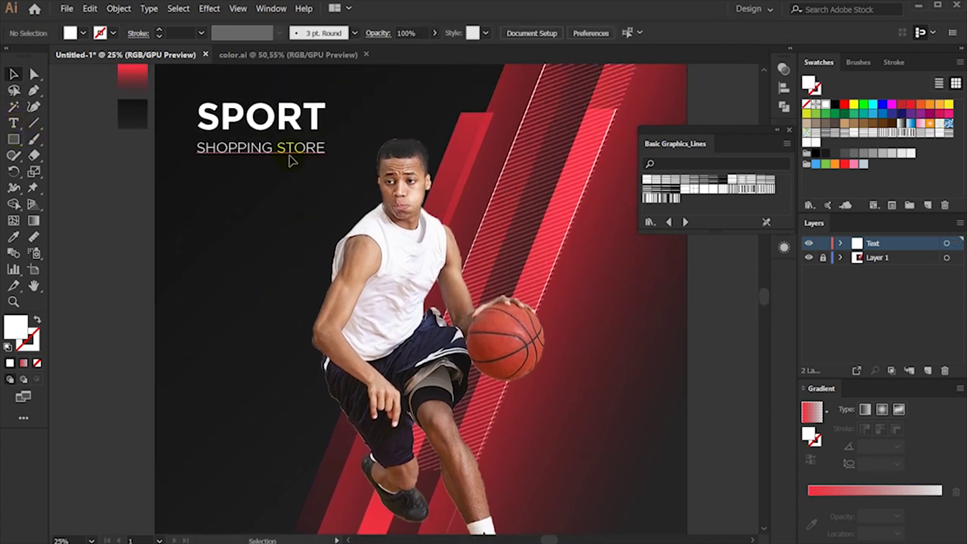
left_click(32, 91)
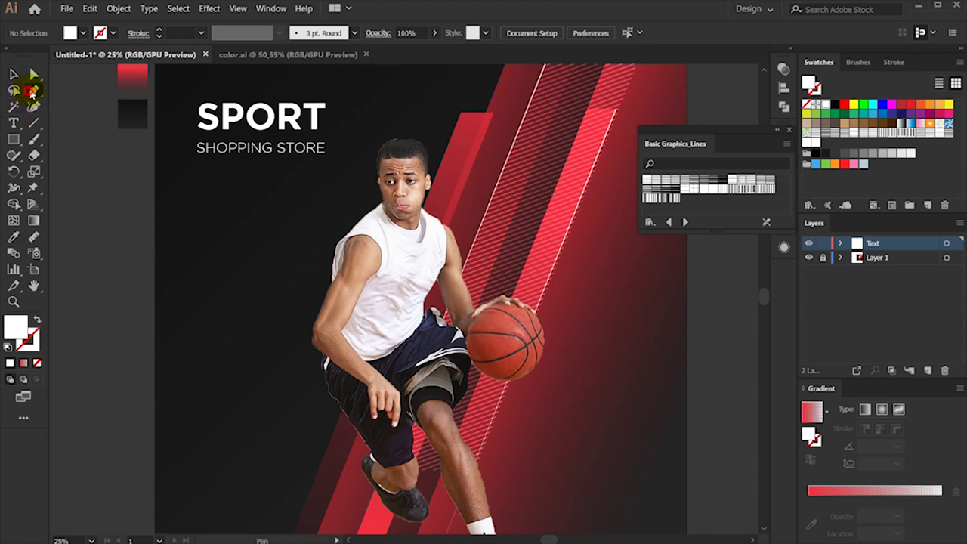
- Draw a white > chevron below the subtitle with a thinner stroke and outline the stroke
scroll(227, 179, "up", 3)
left_click(138, 114)
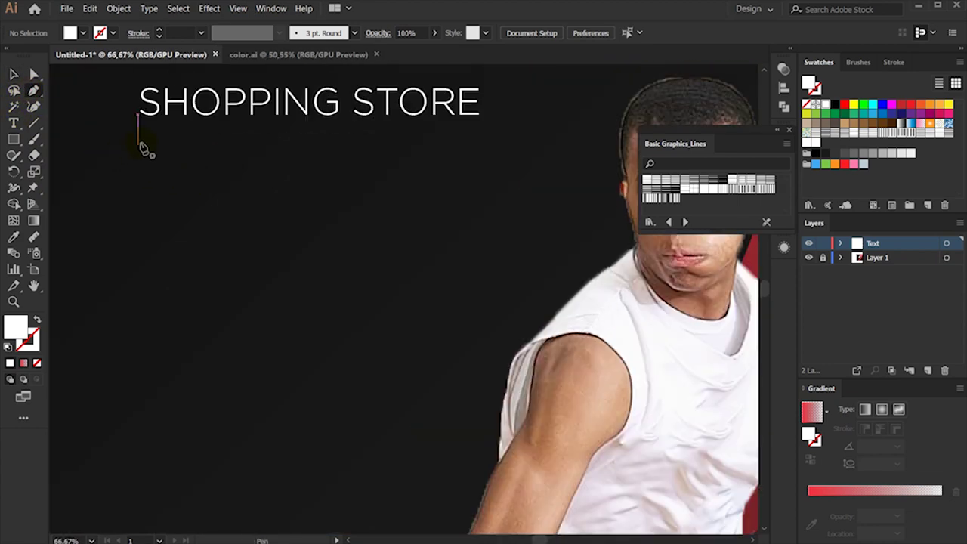
left_click_drag(148, 147, 157, 155)
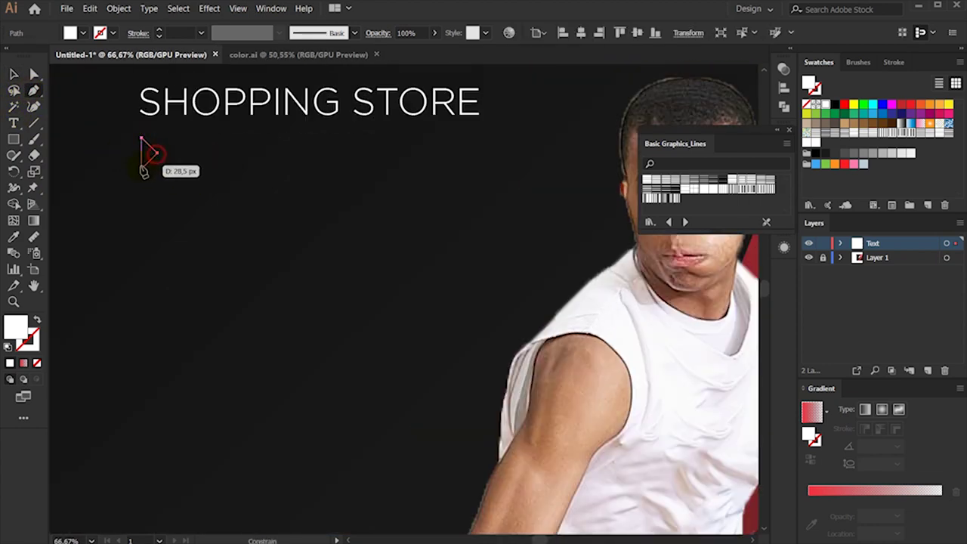
left_click(142, 172)
left_click(13, 73)
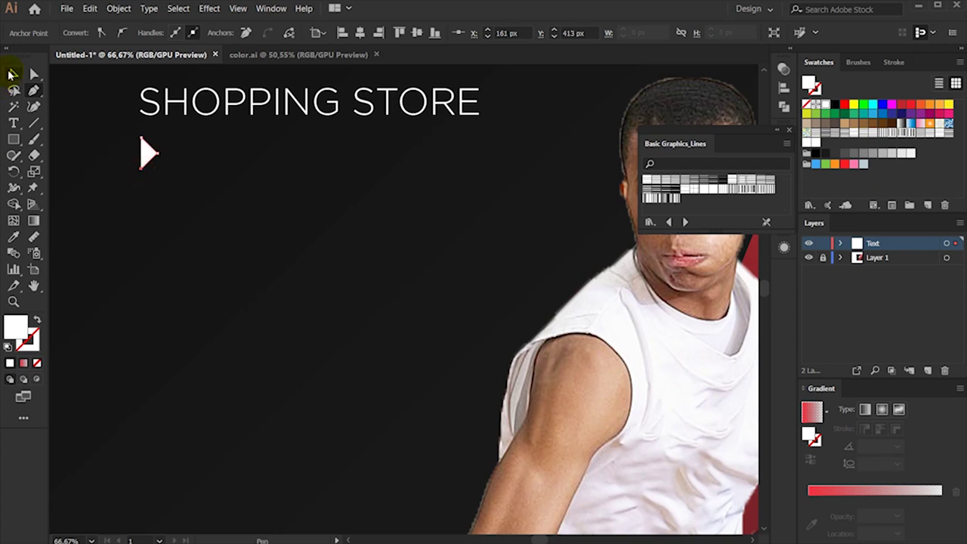
left_click(37, 319)
left_click(154, 272)
left_click_drag(175, 172, 134, 149)
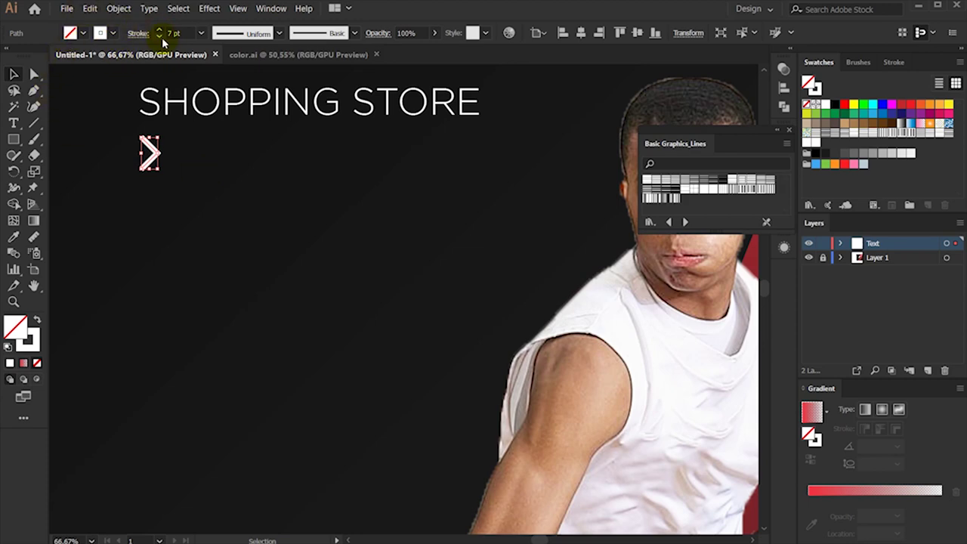
left_click(160, 37)
left_click(118, 8)
mouse_move(130, 277)
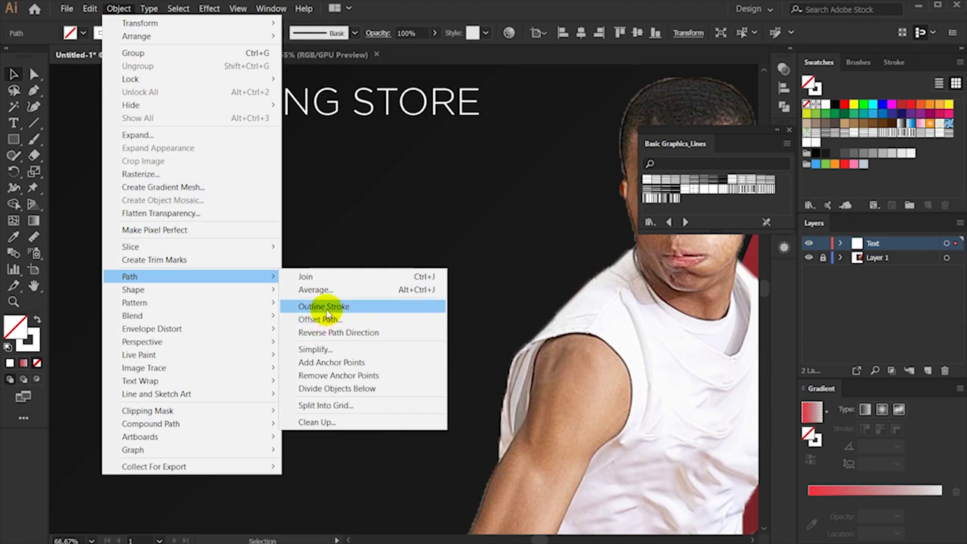
left_click(324, 307)
- Trim the ends of the chevron's arms with the Eraser
scroll(110, 154, "up", 4)
left_click(34, 155)
left_click_drag(317, 306, 201, 235)
scroll(181, 151, "up", 3)
left_click_drag(171, 108, 317, 181)
left_click(14, 72)
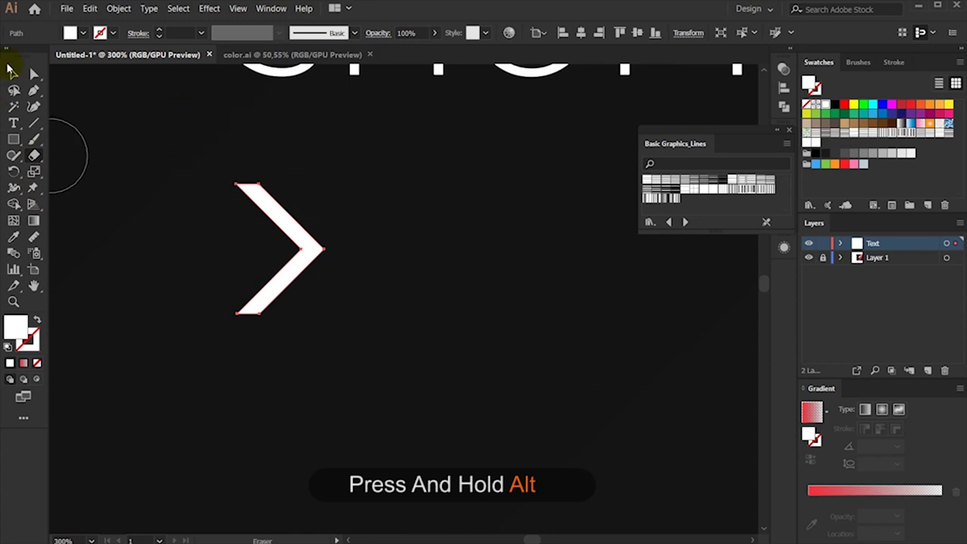
- Duplicate the chevron to the right, group the pair, and tighten their spacing
left_click(191, 148)
scroll(237, 259, "down", 3)
left_click_drag(194, 272, 177, 257)
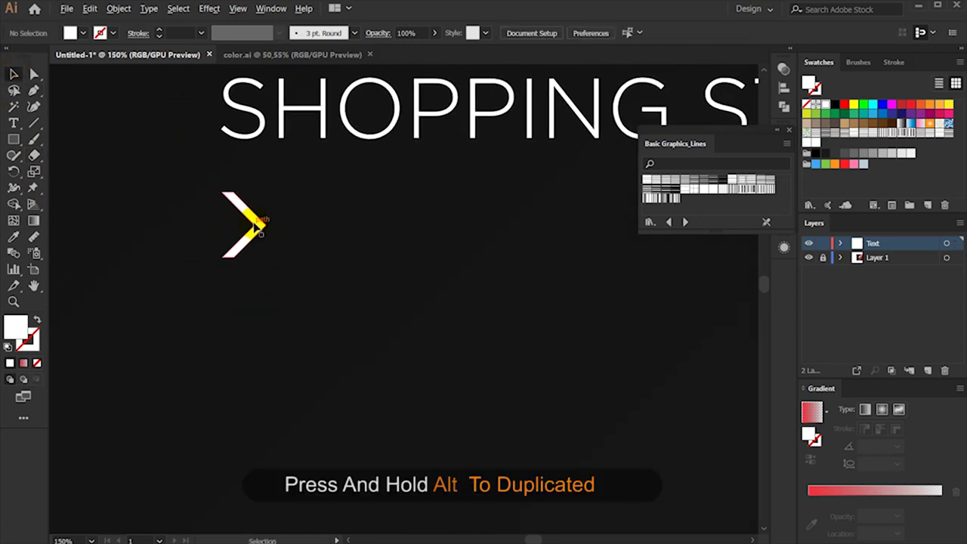
left_click_drag(258, 223, 303, 224)
left_click_drag(358, 295, 225, 224)
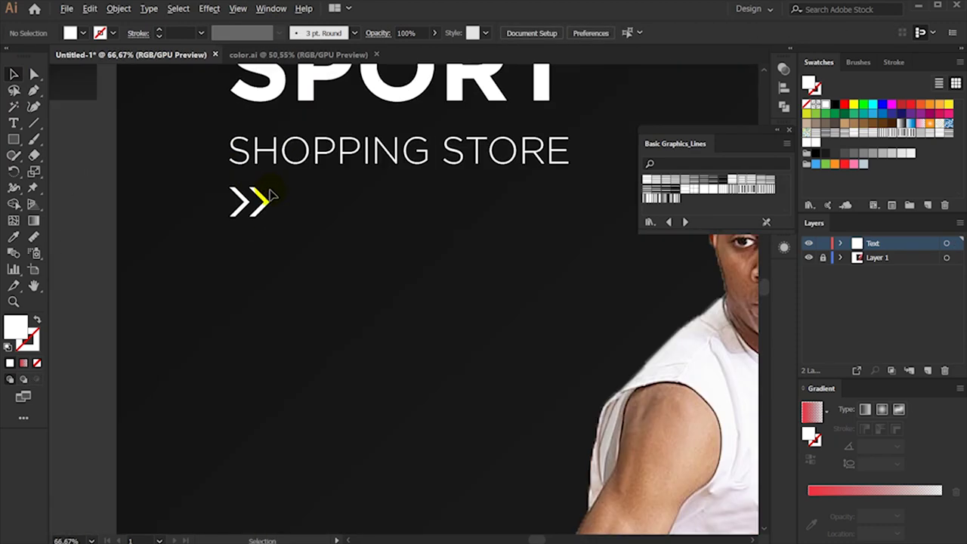
left_click(272, 195)
left_click_drag(270, 205, 259, 212)
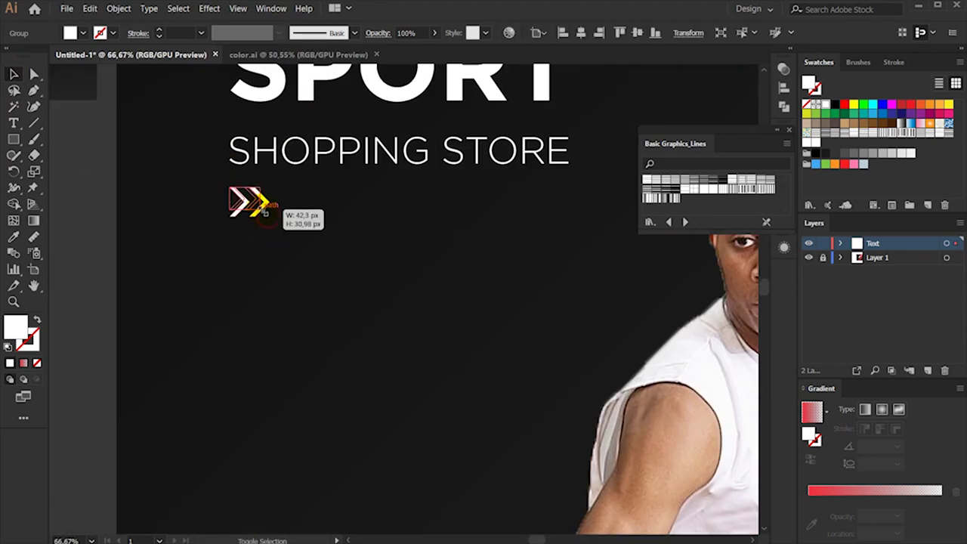
left_click(320, 235)
- Type the text 'NEW SEASON' beside the player
key("ctrl+minus")
key("ctrl+minus")
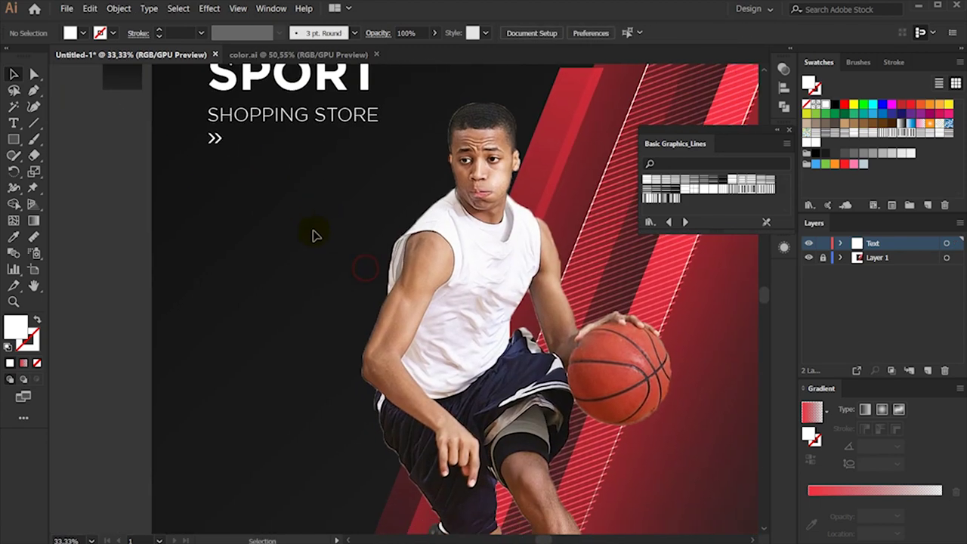
scroll(316, 235, "up", 1)
scroll(317, 274, "down", 2)
left_click(12, 123)
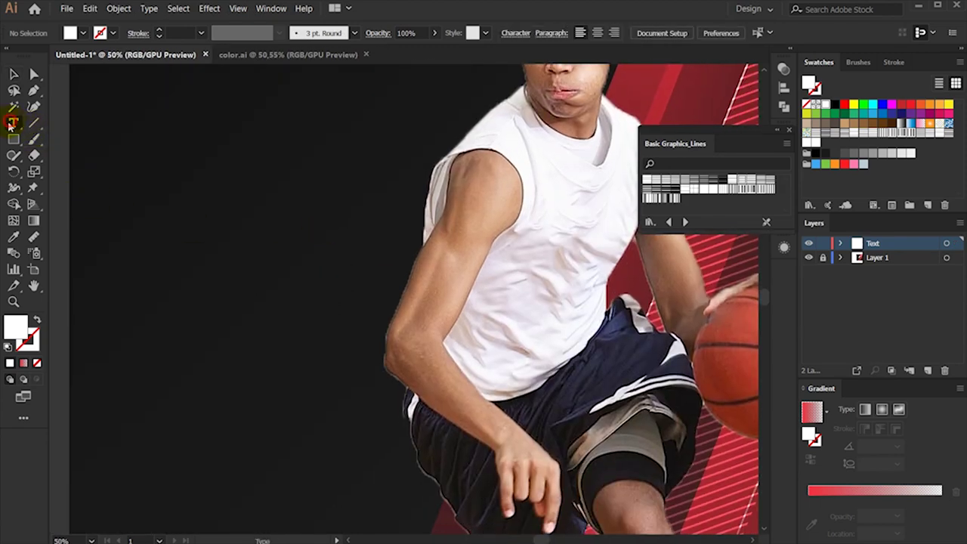
left_click(207, 382)
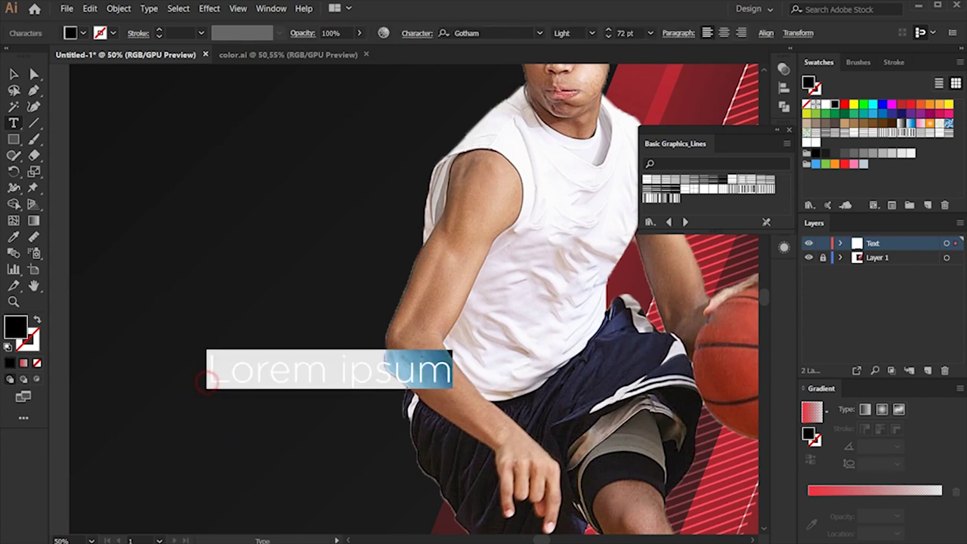
type("NEW SEASON")
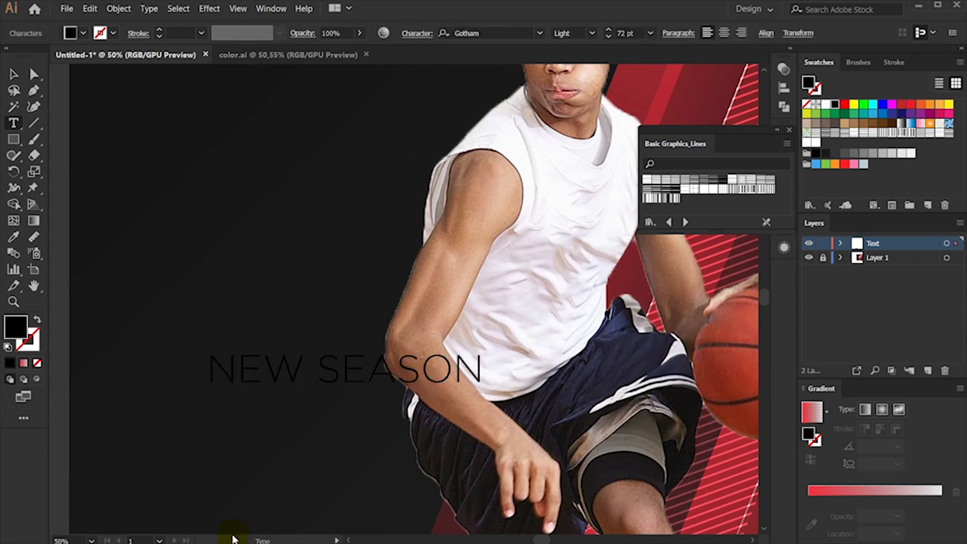
left_click(14, 74)
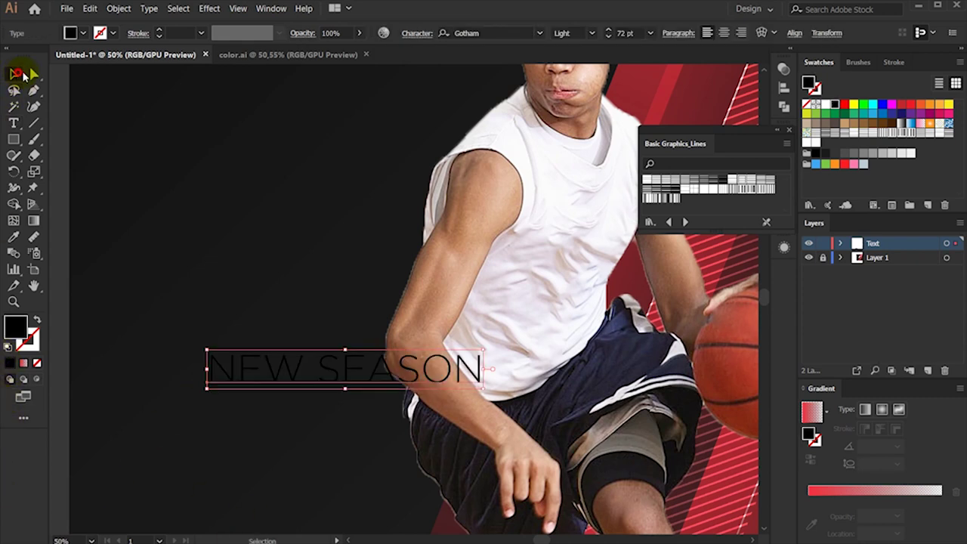
- Make NEW SEASON white and widen its tracking to 349
left_click(821, 104)
scroll(407, 318, "down", 1)
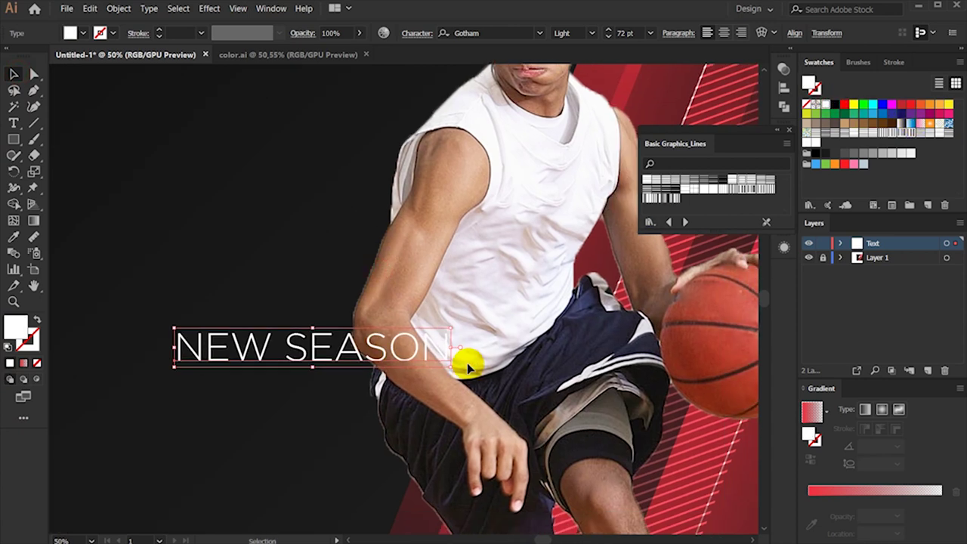
left_click(788, 130)
left_click(784, 136)
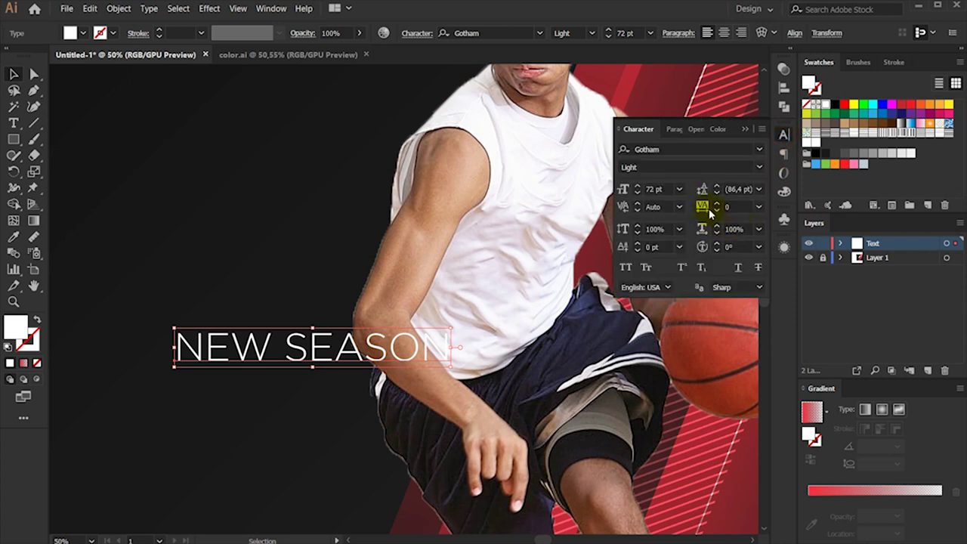
left_click_drag(714, 205, 715, 206)
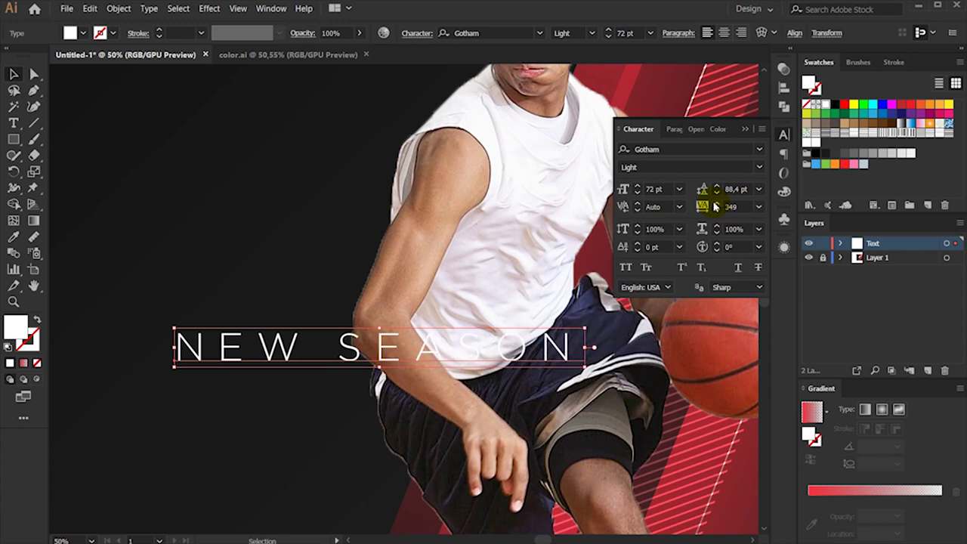
left_click(744, 130)
scroll(280, 333, "down", 2)
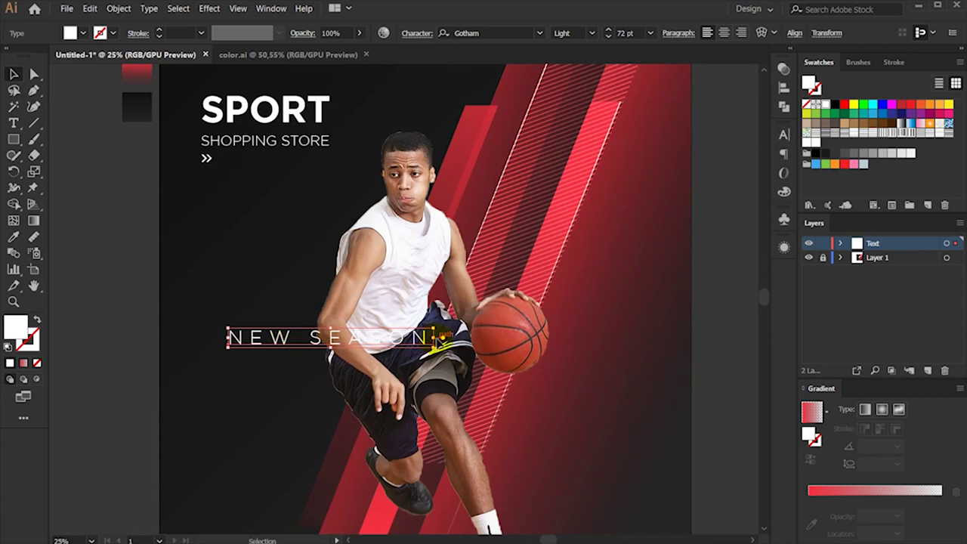
- Rotate NEW SEASON 90° to run vertically along the poster's left edge
left_click_drag(441, 342, 334, 227)
left_click_drag(330, 270, 210, 253)
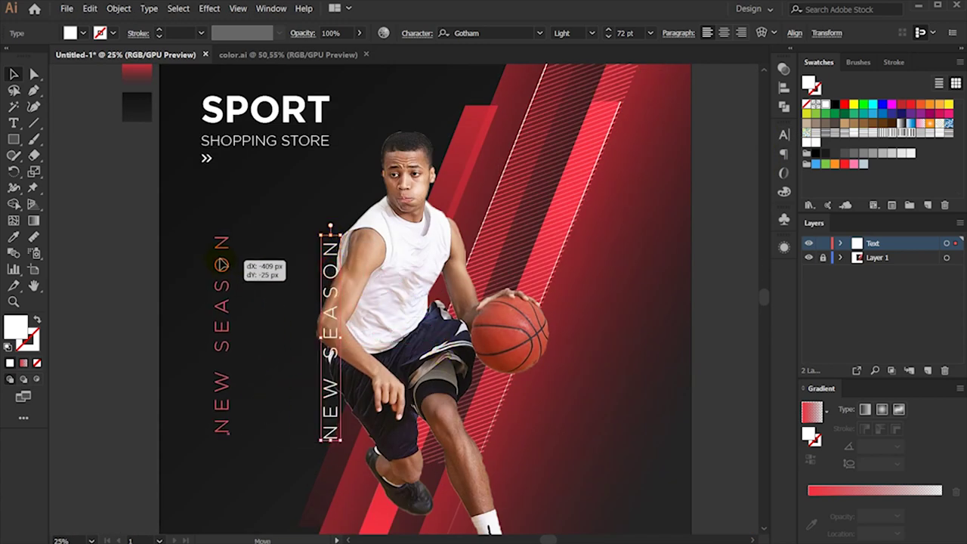
left_click_drag(210, 253, 211, 253)
left_click_drag(243, 341, 274, 302)
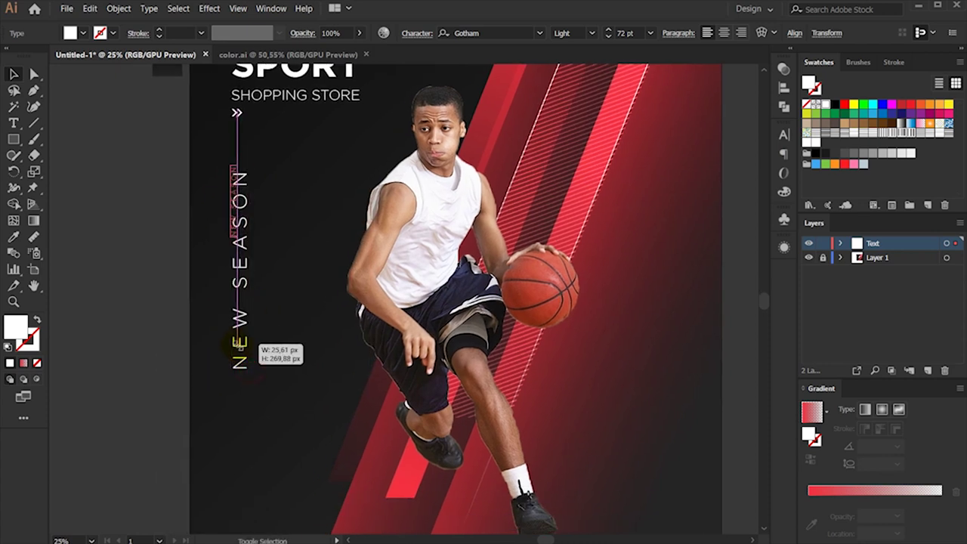
left_click(276, 335)
key("ctrl+minus")
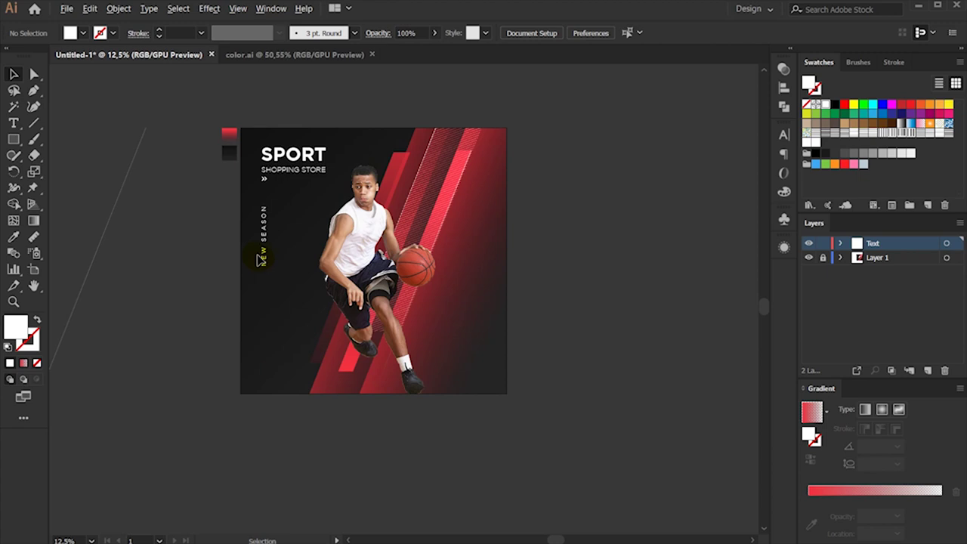
- Shift the vertical NEW SEASON text further down the left edge
key("ctrl+plus")
left_click_drag(270, 227, 269, 262)
scroll(280, 248, "right", 2)
scroll(274, 260, "up", 2)
scroll(197, 233, "down", 1)
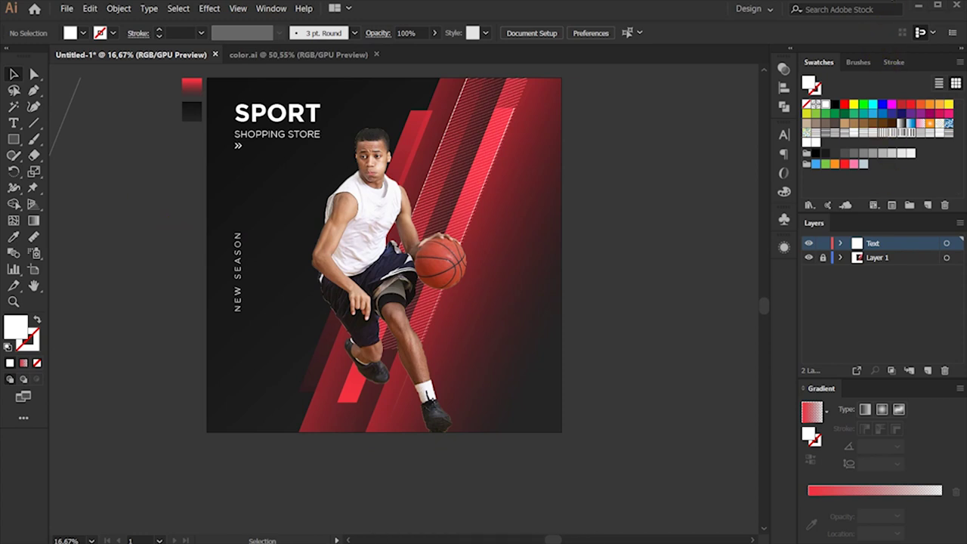
- Paste the UP TO 50% OFF and SHOP NOW group onto the poster's lower area
key("ctrl+v")
left_click_drag(543, 276, 427, 385)
left_click(221, 484)
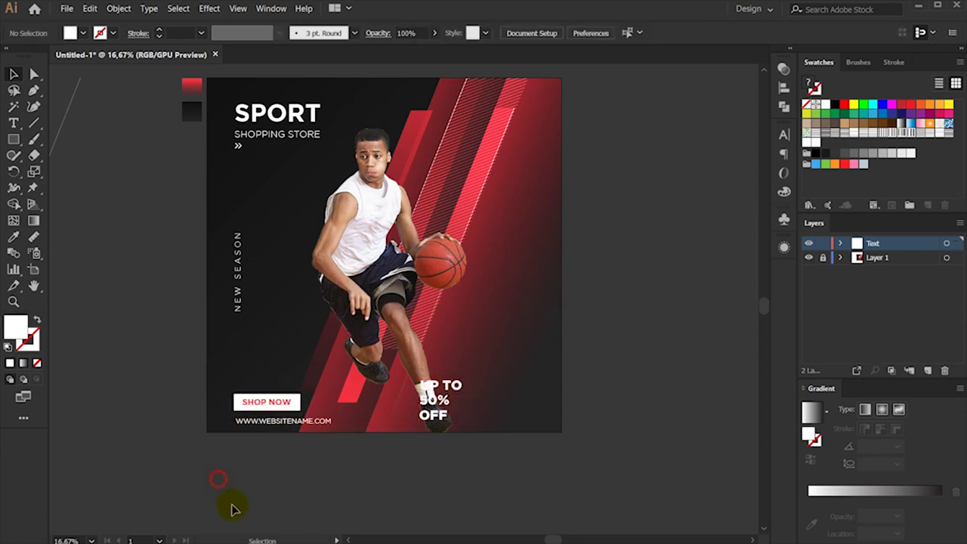
left_click_drag(241, 377, 241, 367)
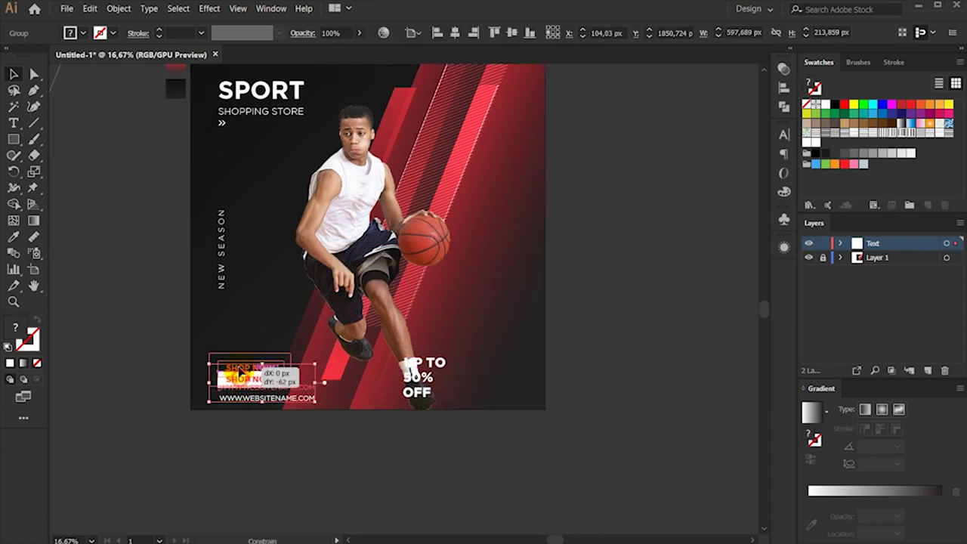
left_click_drag(413, 367, 505, 365)
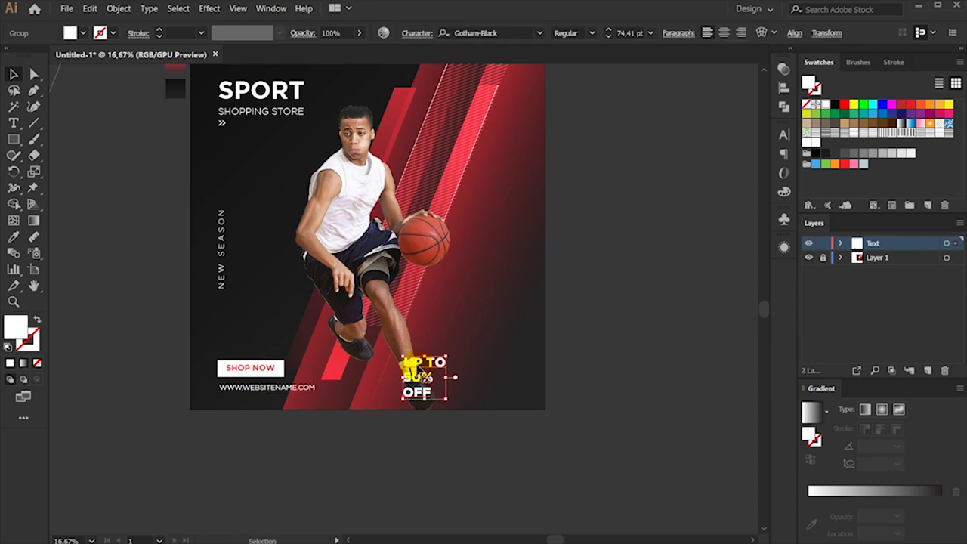
left_click(669, 305)
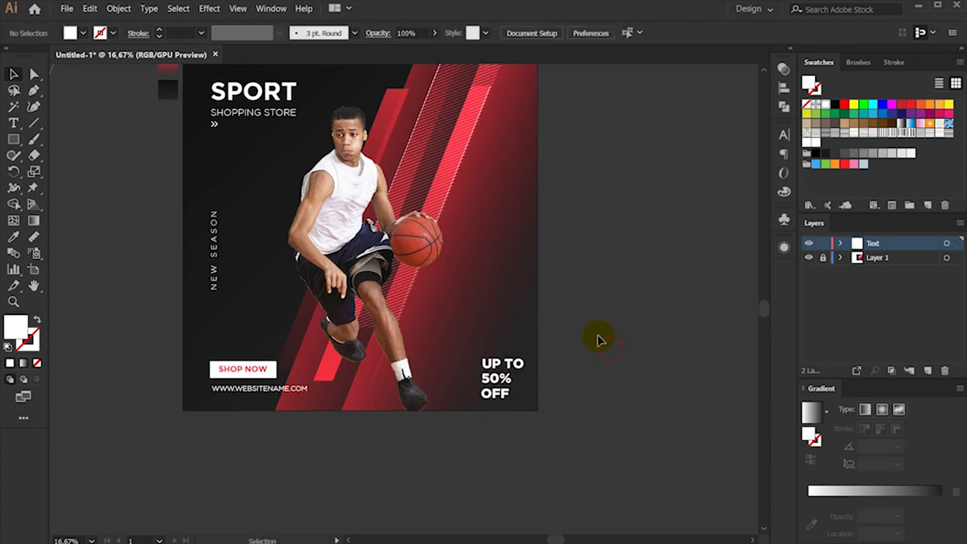
left_click_drag(510, 410, 510, 403)
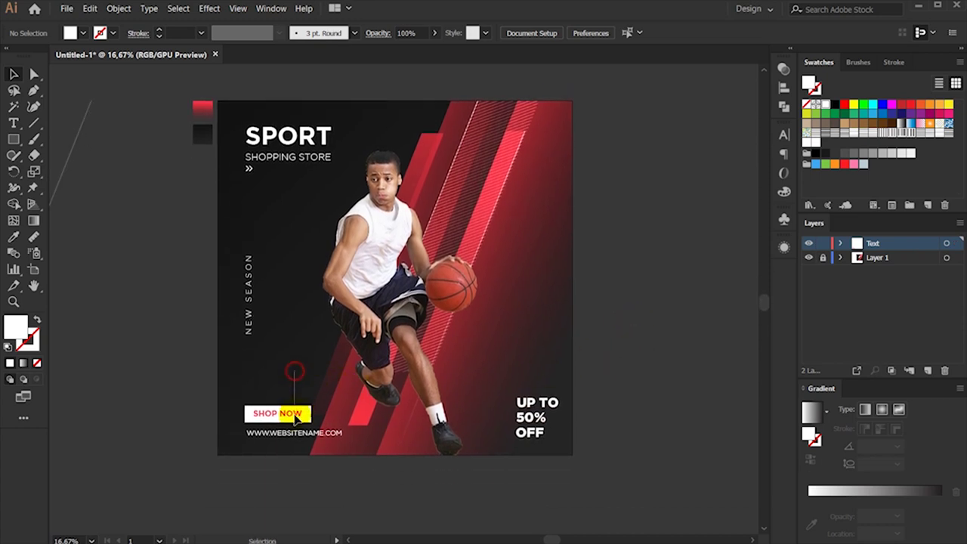
- Lock the Text layer, unlock Layer 1 and make Layer 1 active
left_click(312, 433)
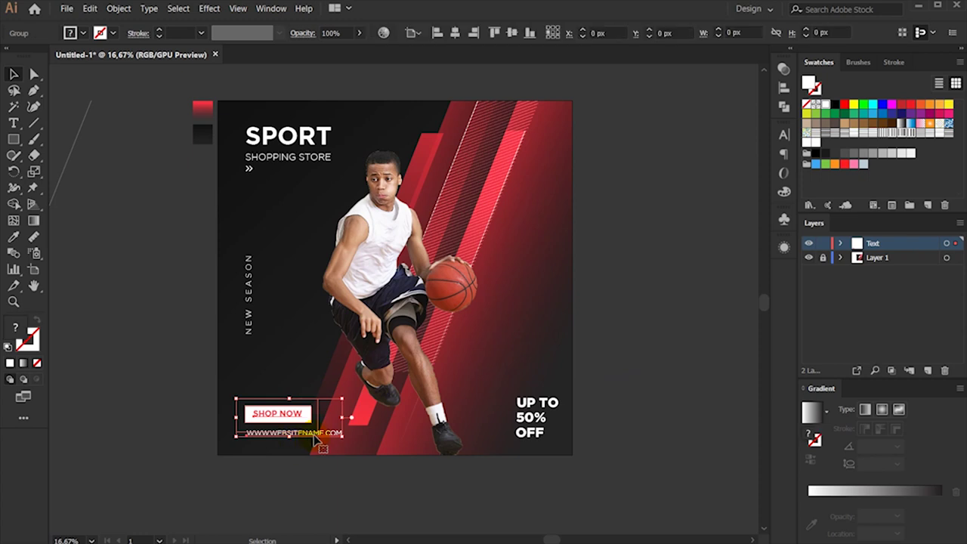
left_click(684, 187)
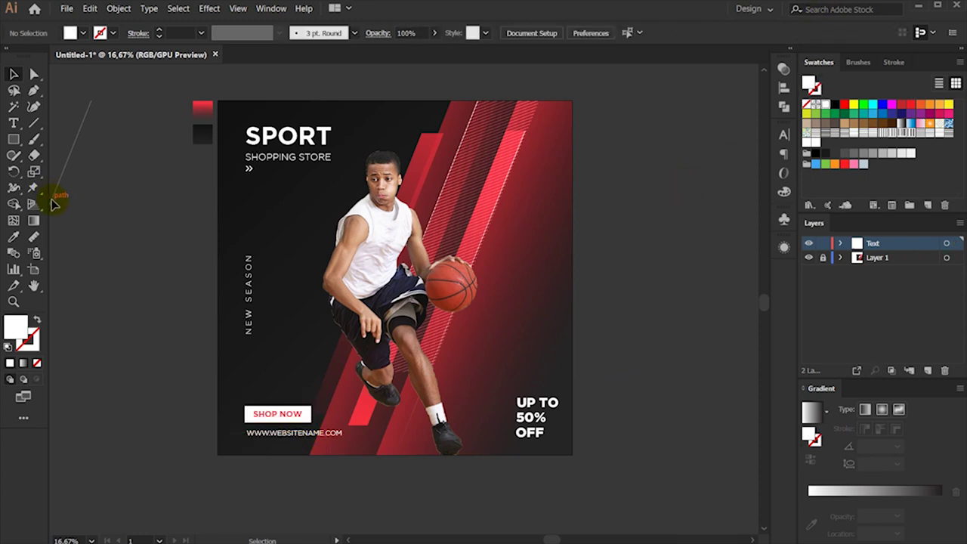
left_click(117, 10)
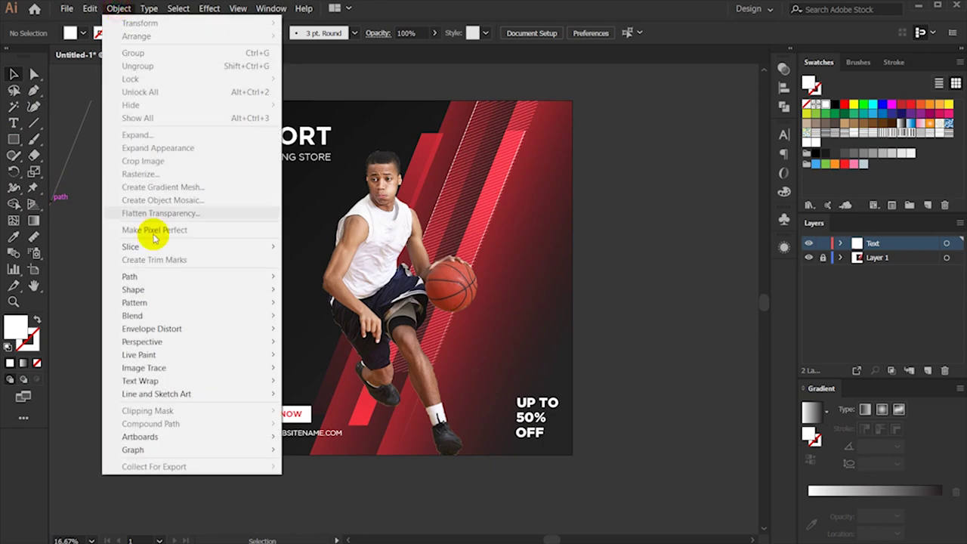
left_click(75, 340)
left_click(823, 244)
left_click(902, 258)
left_click(822, 258)
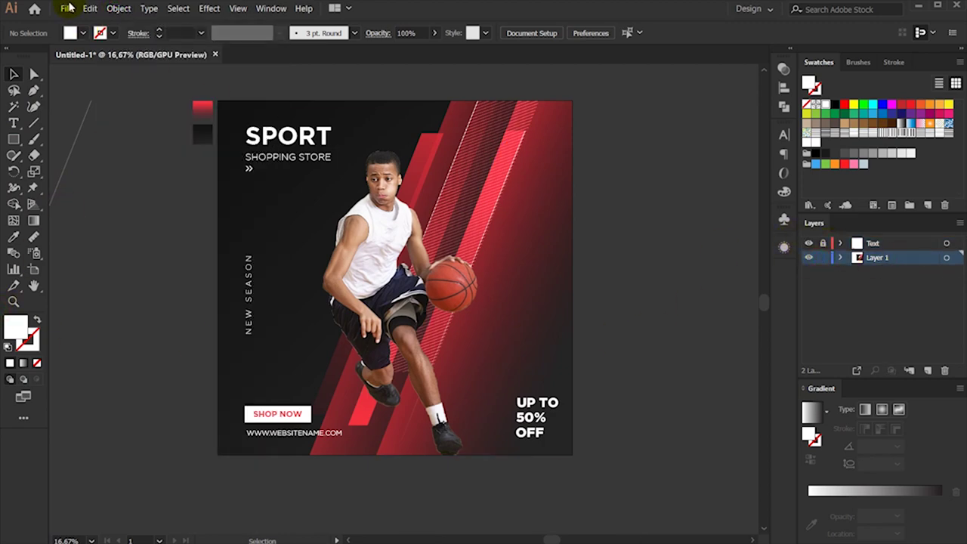
left_click(118, 9)
- Paste a copy of the background rectangle in front, scaled just inside the edges as an outline
left_click(153, 99)
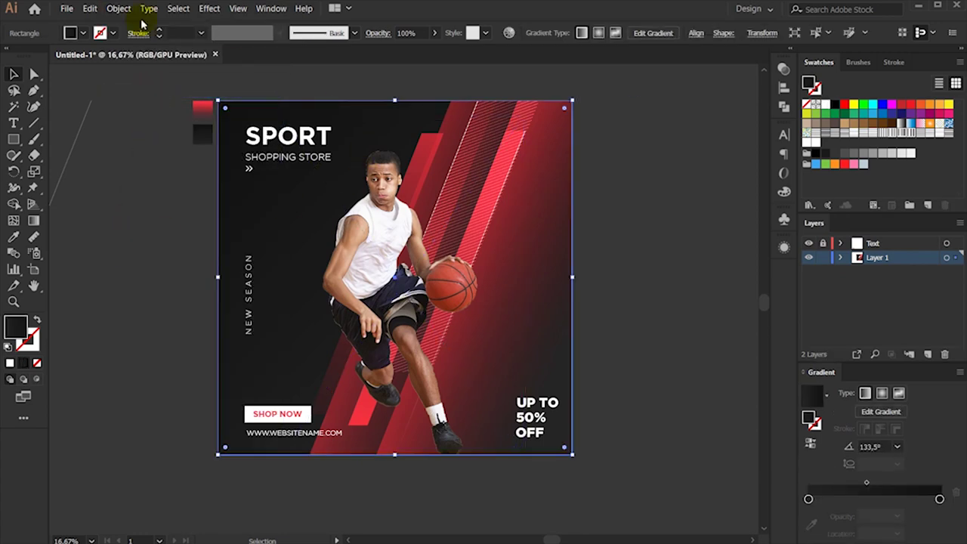
left_click(89, 8)
left_click(106, 65)
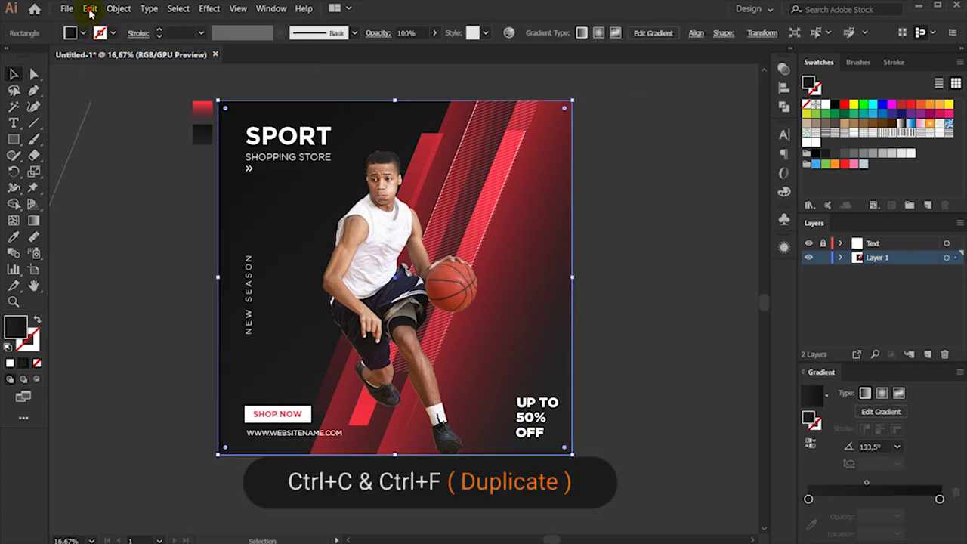
left_click(89, 8)
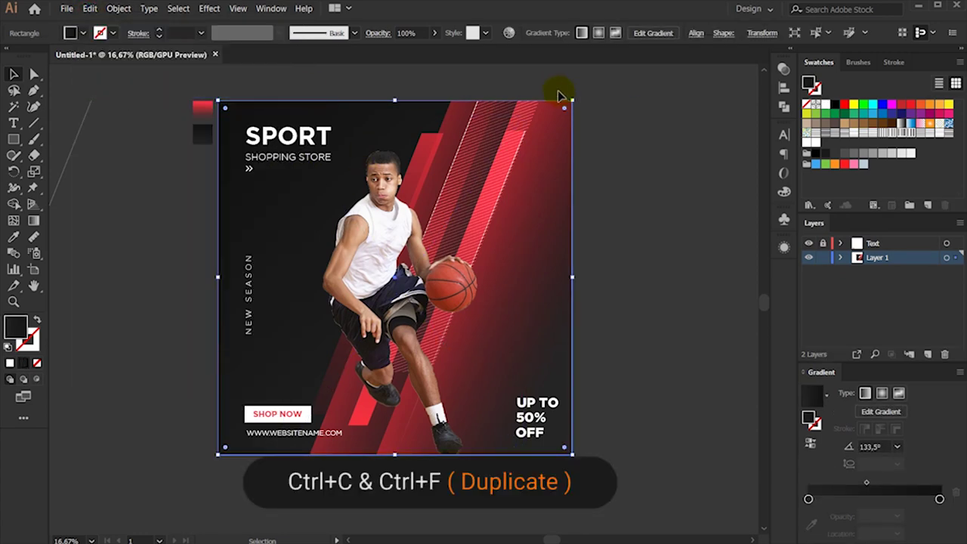
left_click_drag(572, 98, 565, 112)
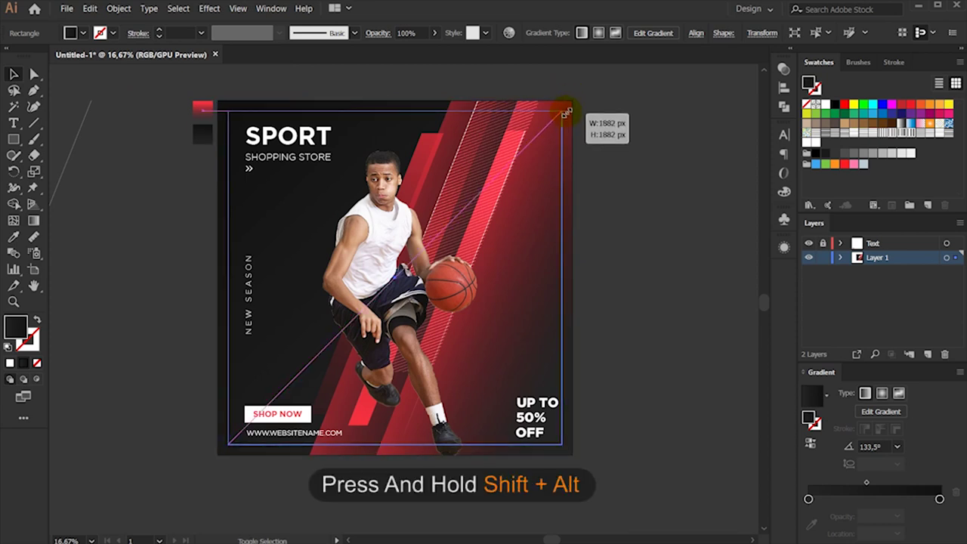
left_click_drag(565, 111, 567, 110)
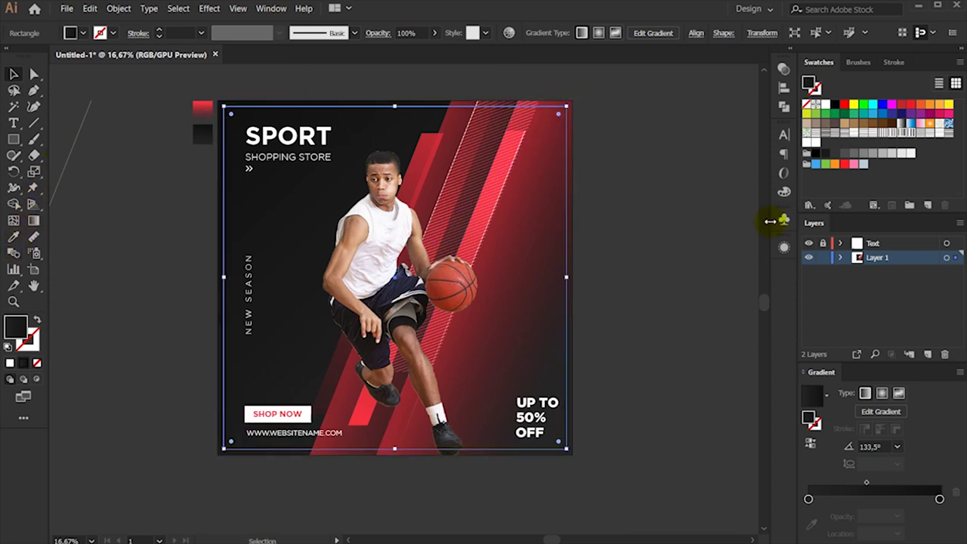
left_click(818, 103)
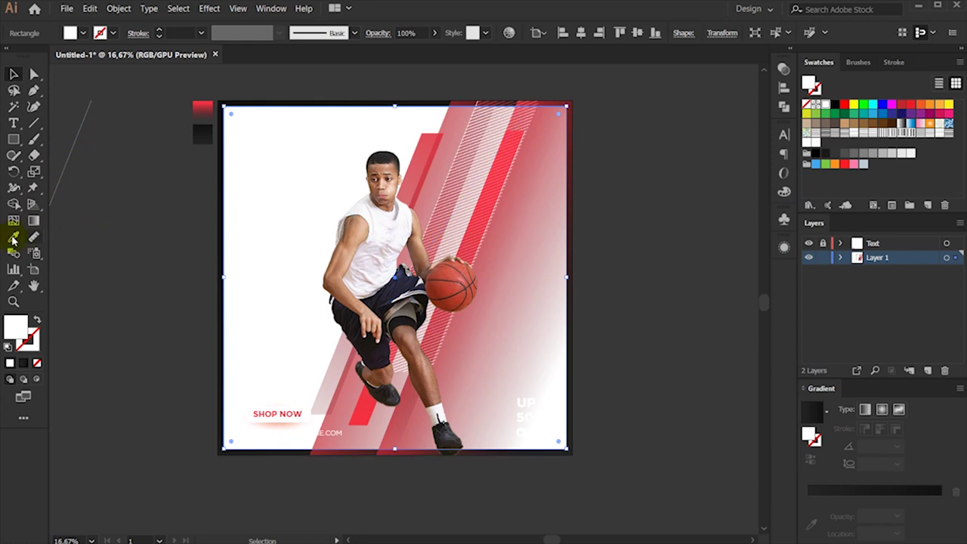
left_click(38, 323)
left_click(181, 236)
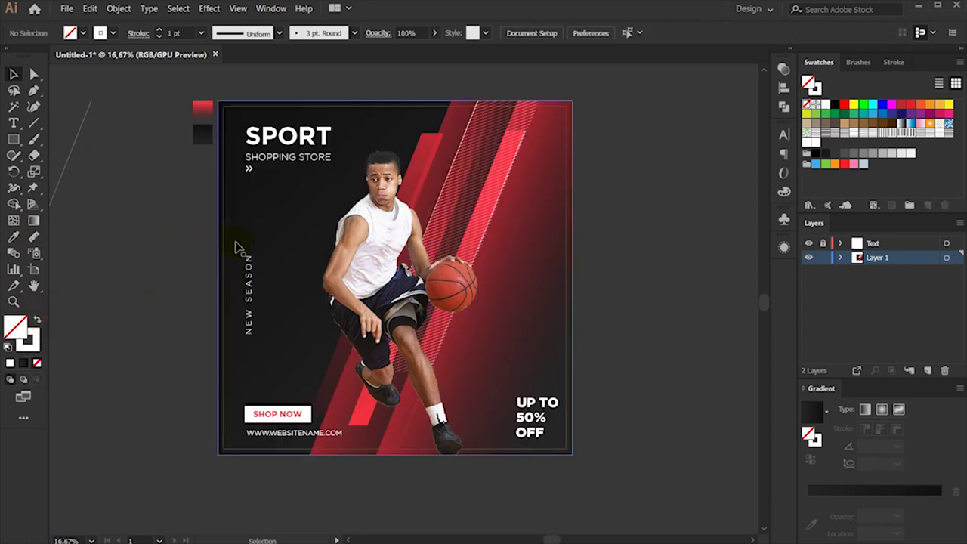
left_click(226, 233)
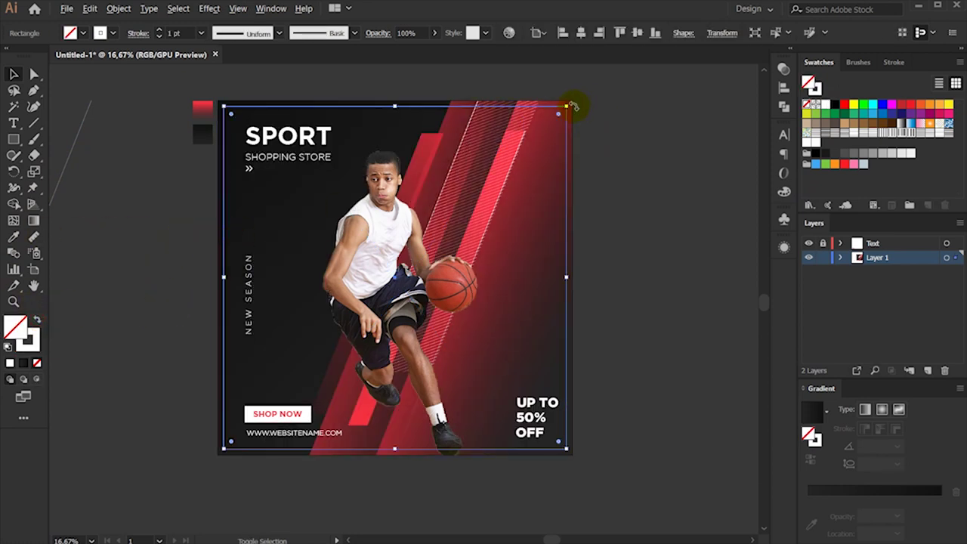
left_click_drag(568, 108, 561, 110)
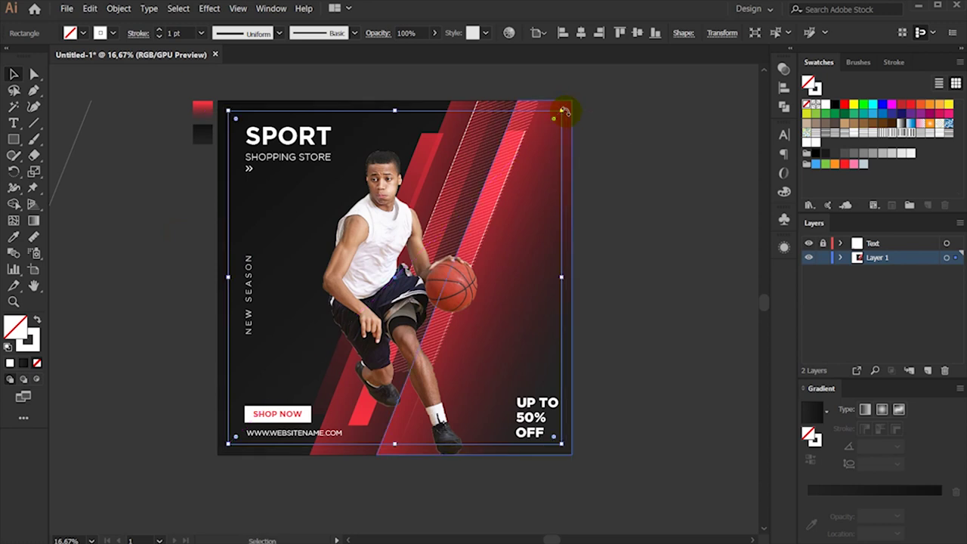
- Give the frame a 4 pt red gradient stroke sampled from the artwork
left_click(13, 236)
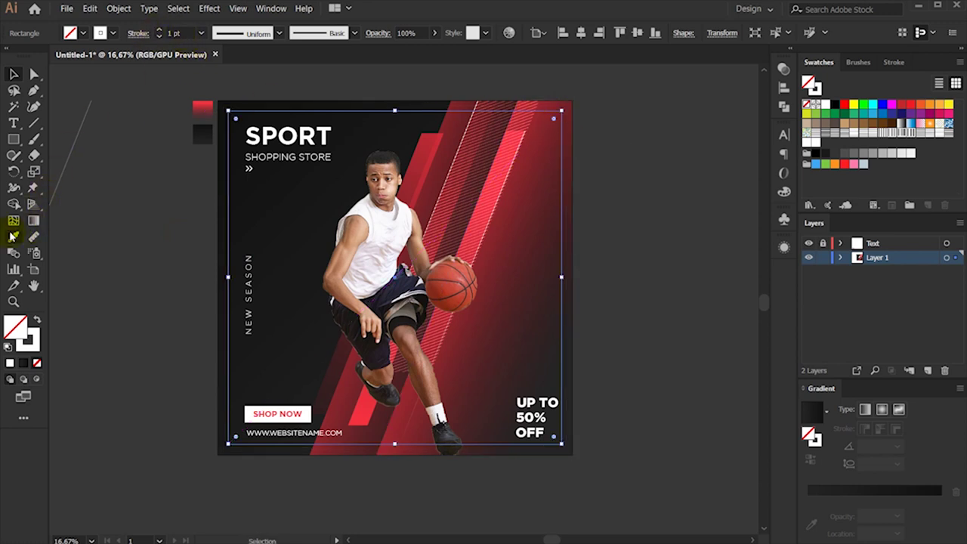
left_click(202, 110)
left_click(12, 74)
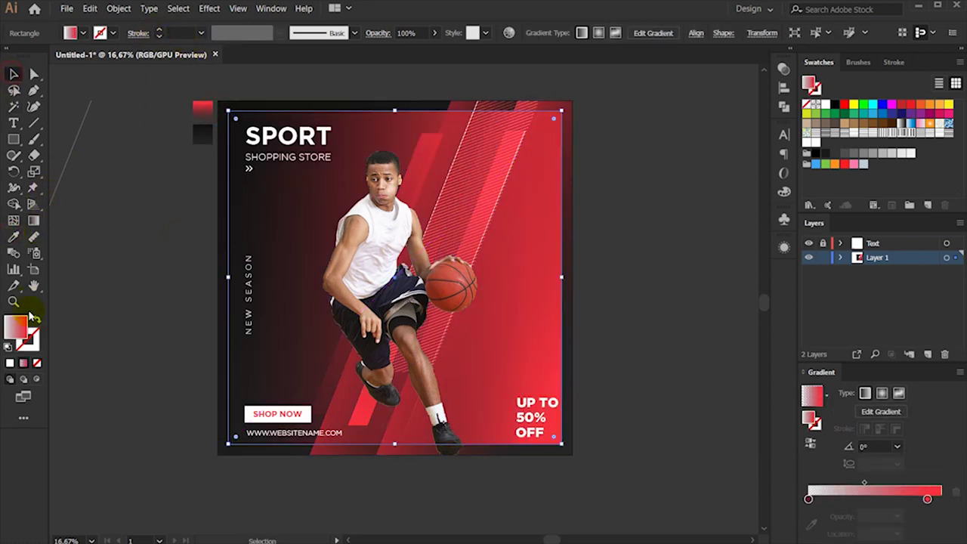
left_click(35, 323)
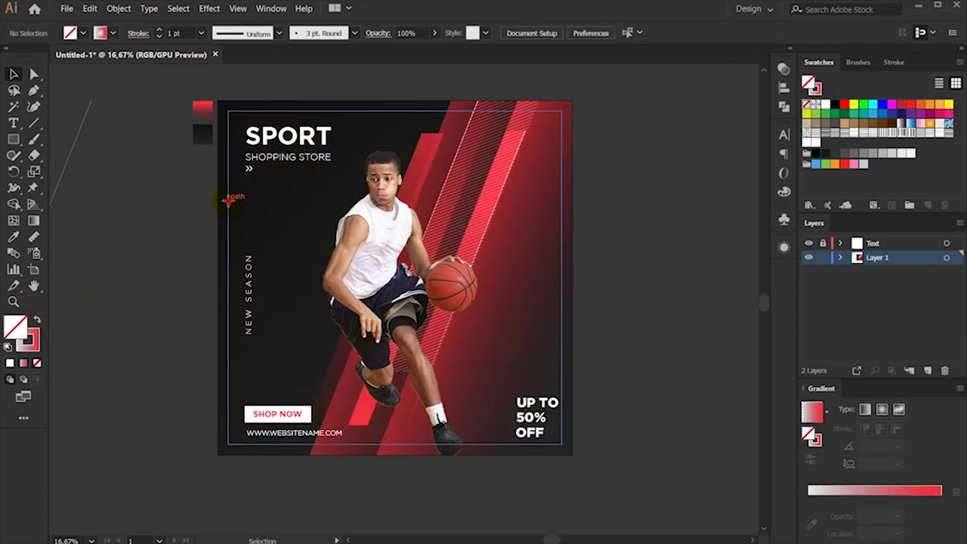
left_click(160, 33)
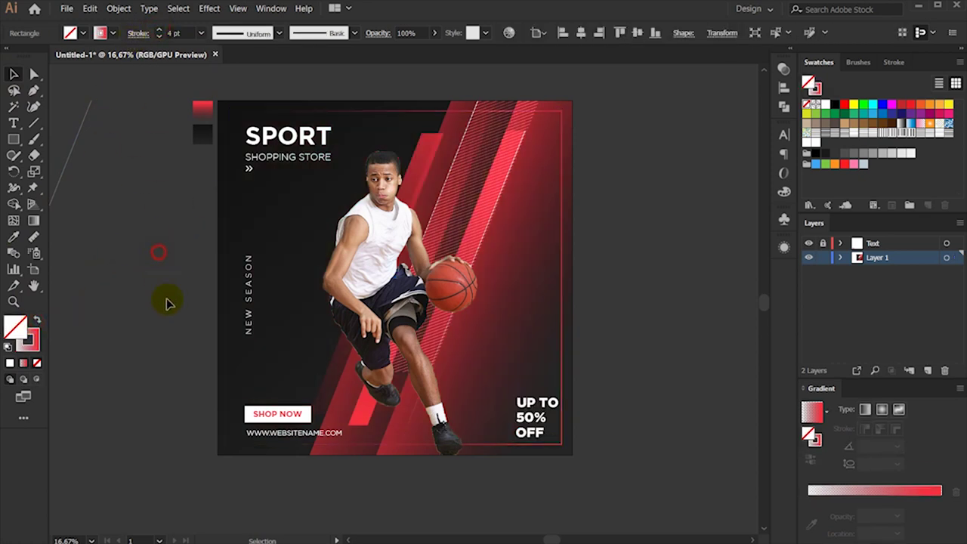
left_click(687, 251)
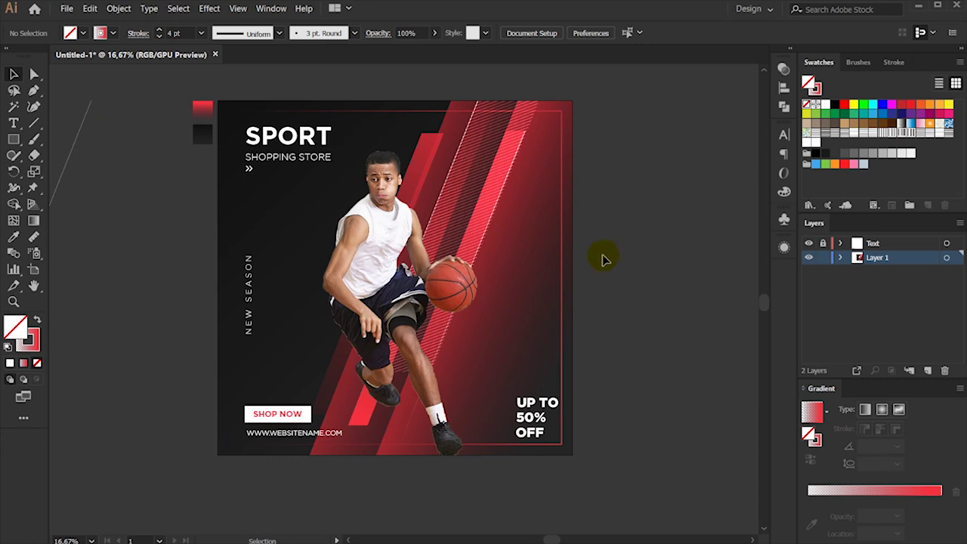
- Reverse the direction of the frame's red stroke gradient
left_click(560, 257)
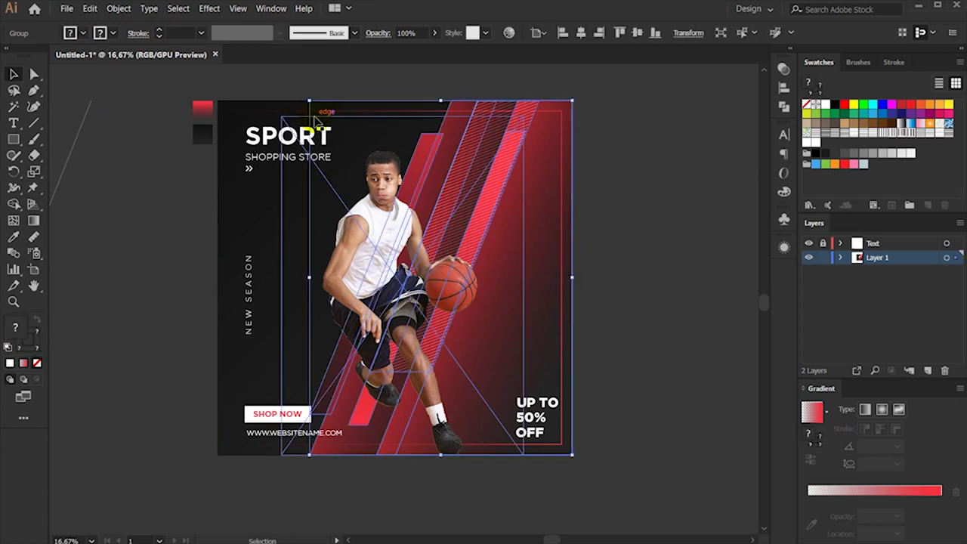
left_click(316, 111)
left_click(29, 340)
left_click(809, 445)
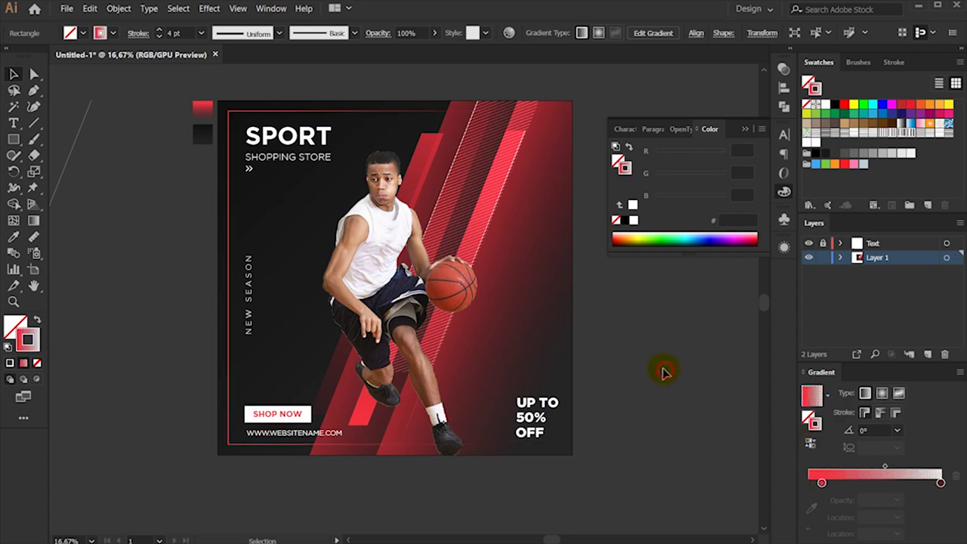
left_click(663, 371)
scroll(661, 372, "up", 2)
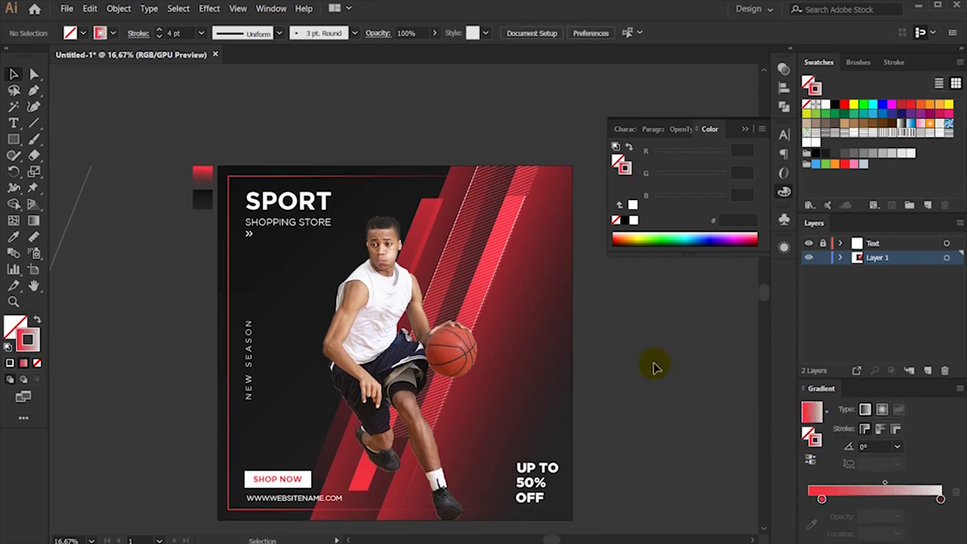
scroll(654, 367, "down", 3)
left_click(744, 130)
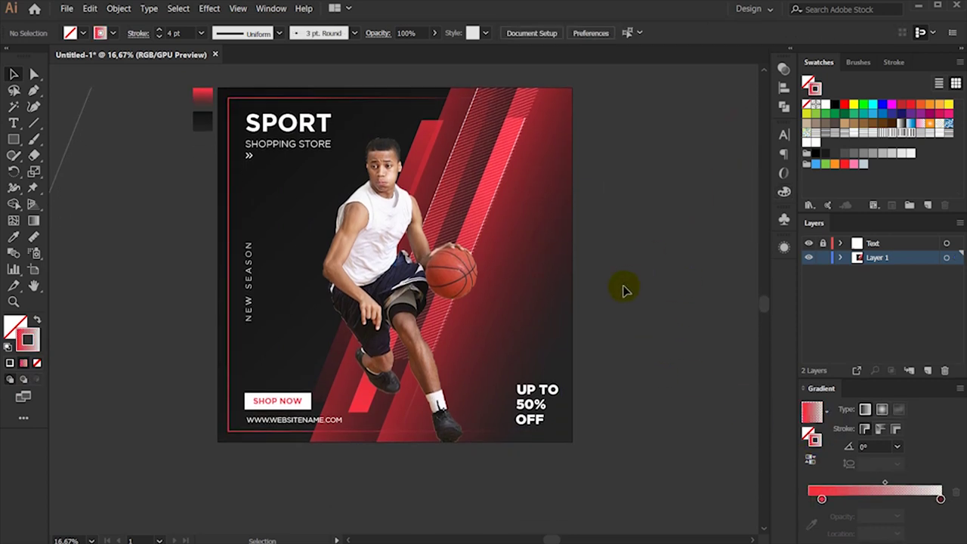
- Copy the red frame and paste a duplicate directly in front
left_click(230, 121)
left_click(89, 10)
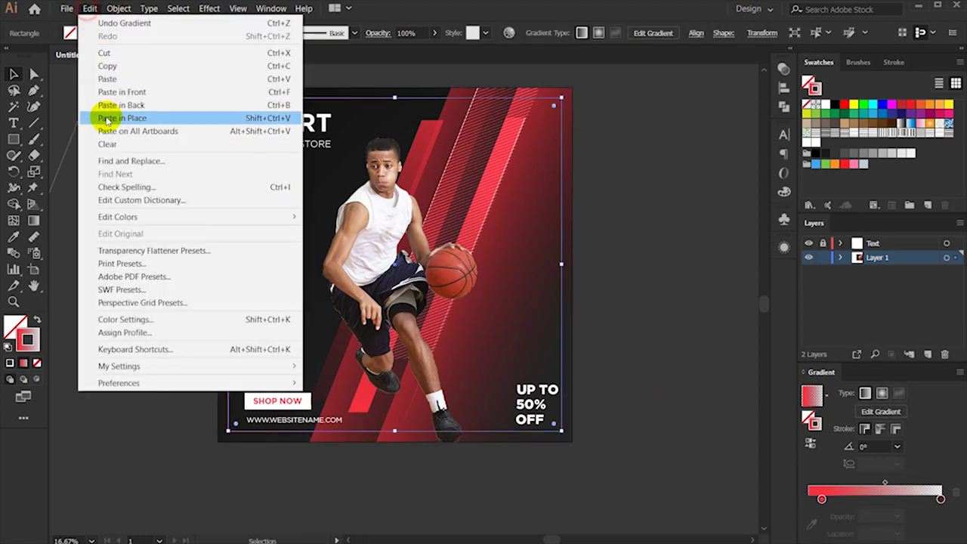
left_click(108, 66)
left_click(90, 9)
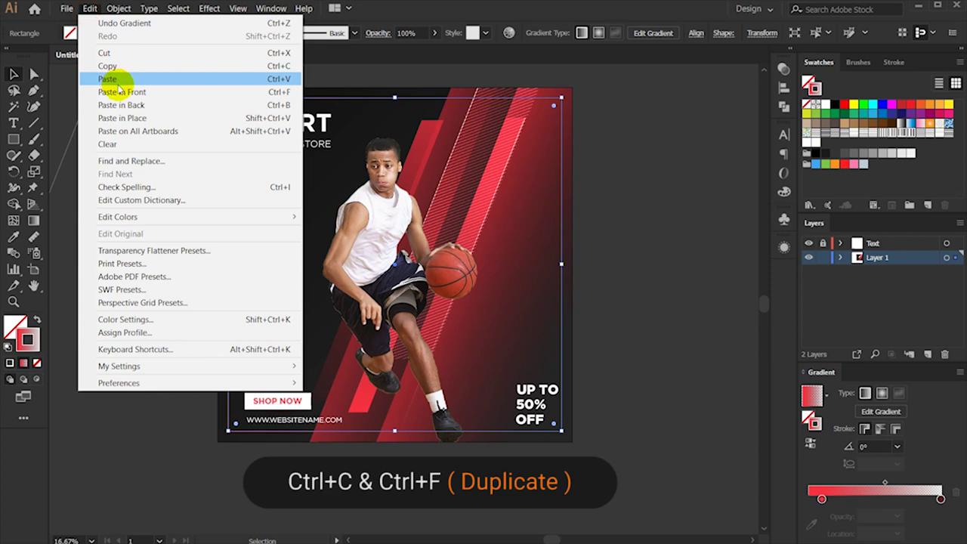
left_click(120, 91)
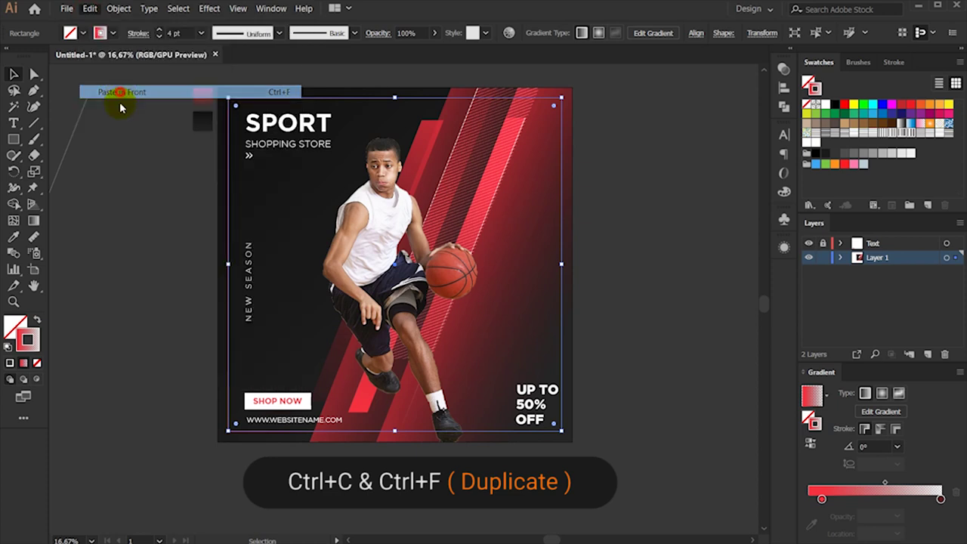
- Give the copy a reversed White, Black gradient stroke in Screen blending mode
left_click(827, 394)
left_click(769, 421)
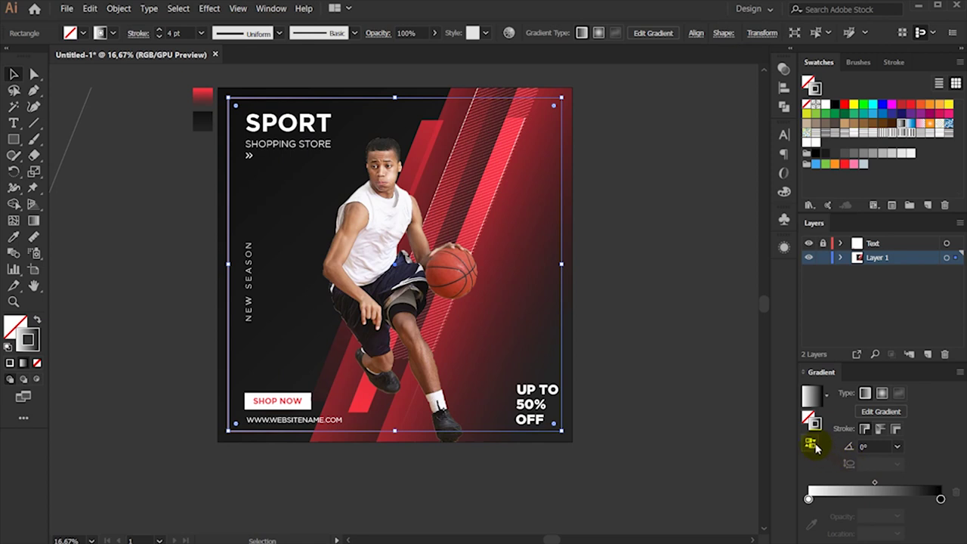
left_click(811, 445)
left_click(378, 33)
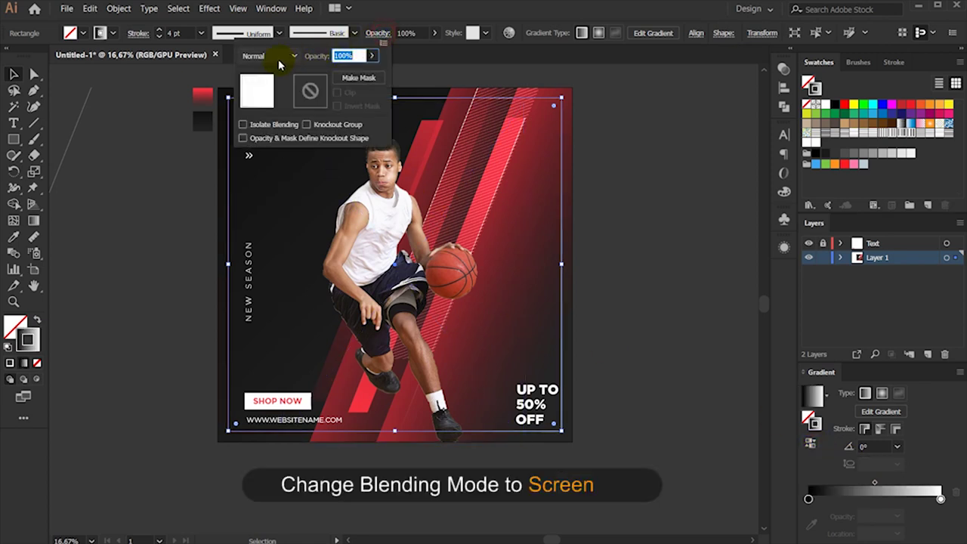
left_click(266, 56)
left_click(268, 151)
left_click(166, 200)
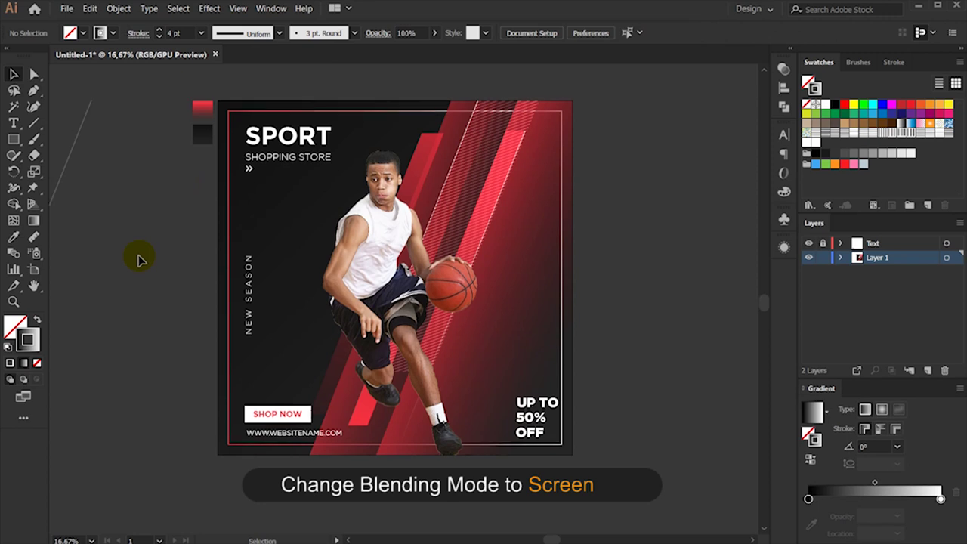
- Delete the stray diagonal line left of the poster
scroll(665, 242, "down", 1, "alt")
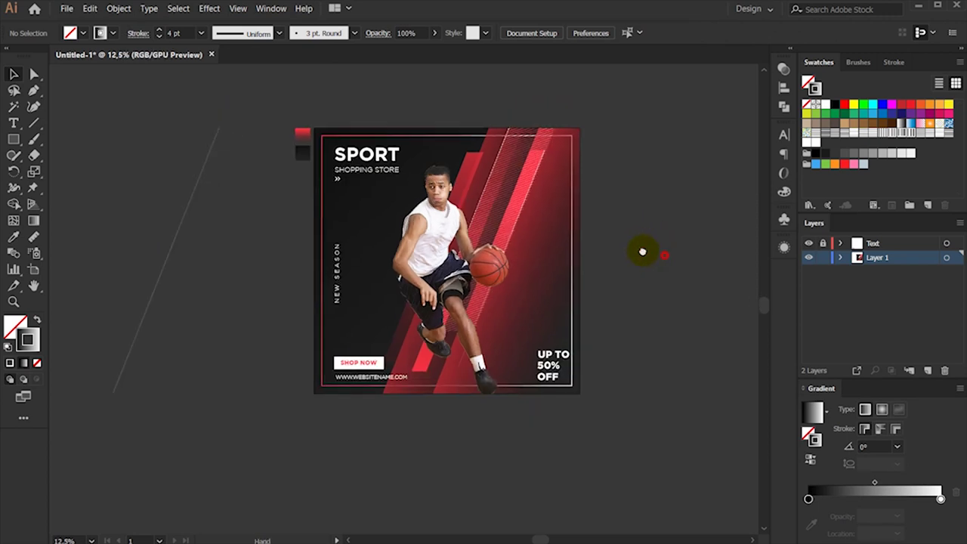
left_click(189, 281)
key("Delete")
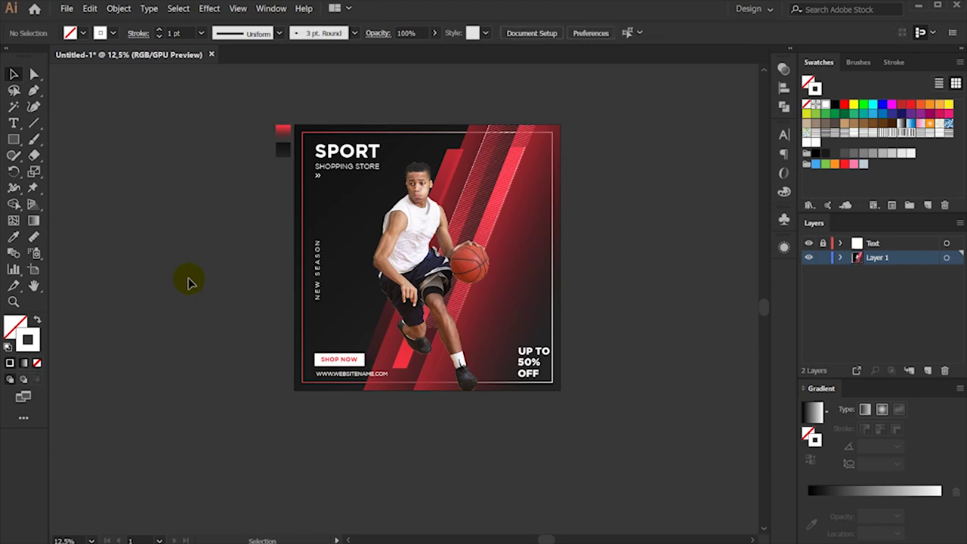